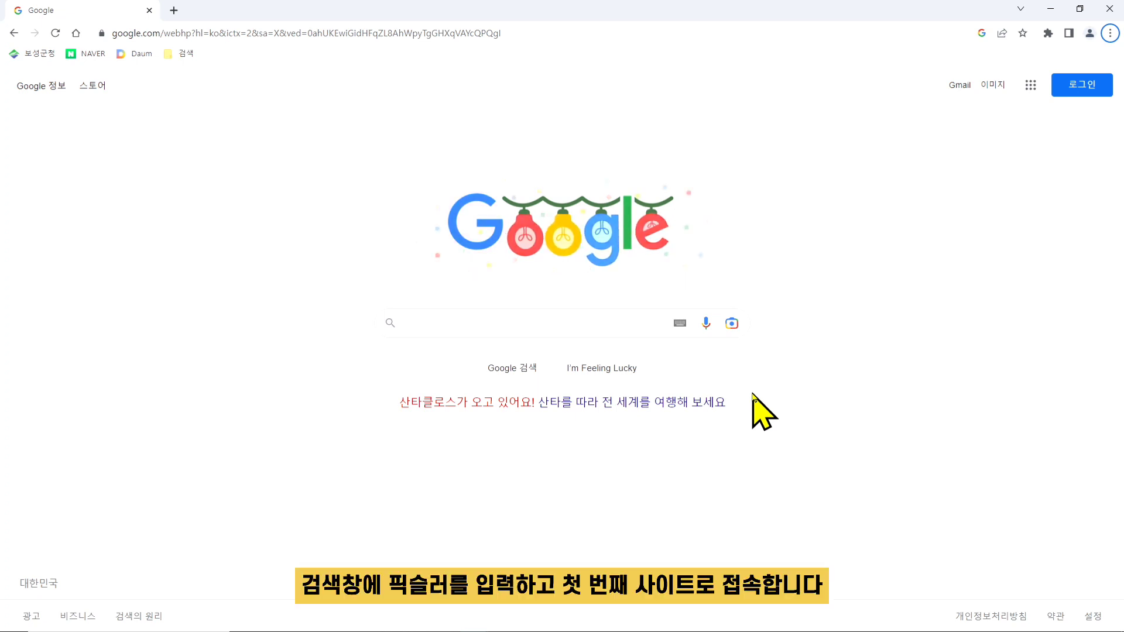
- Search Google for 픽슬러 and open the Pixlr.com online photo editor site from the results
left_click(427, 322)
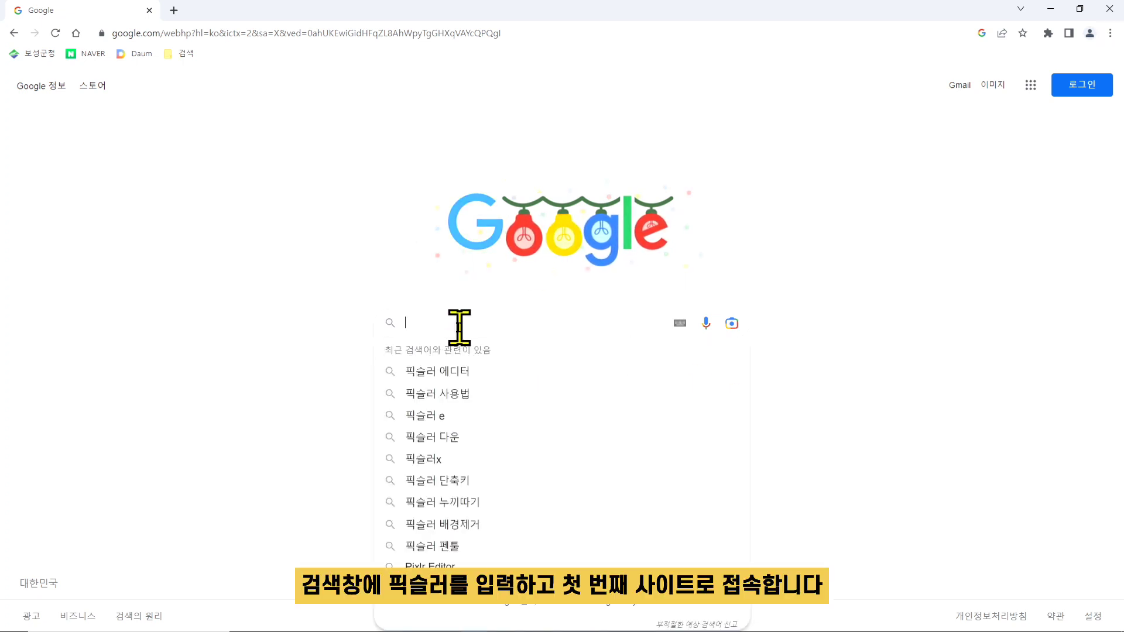
type("픽싀")
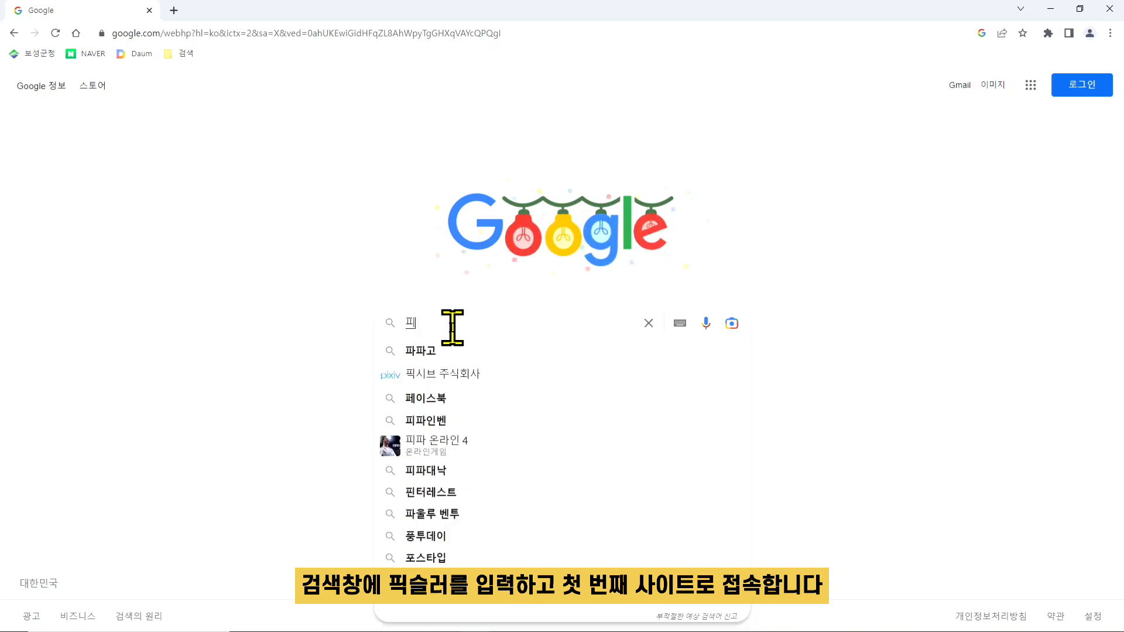
type("러")
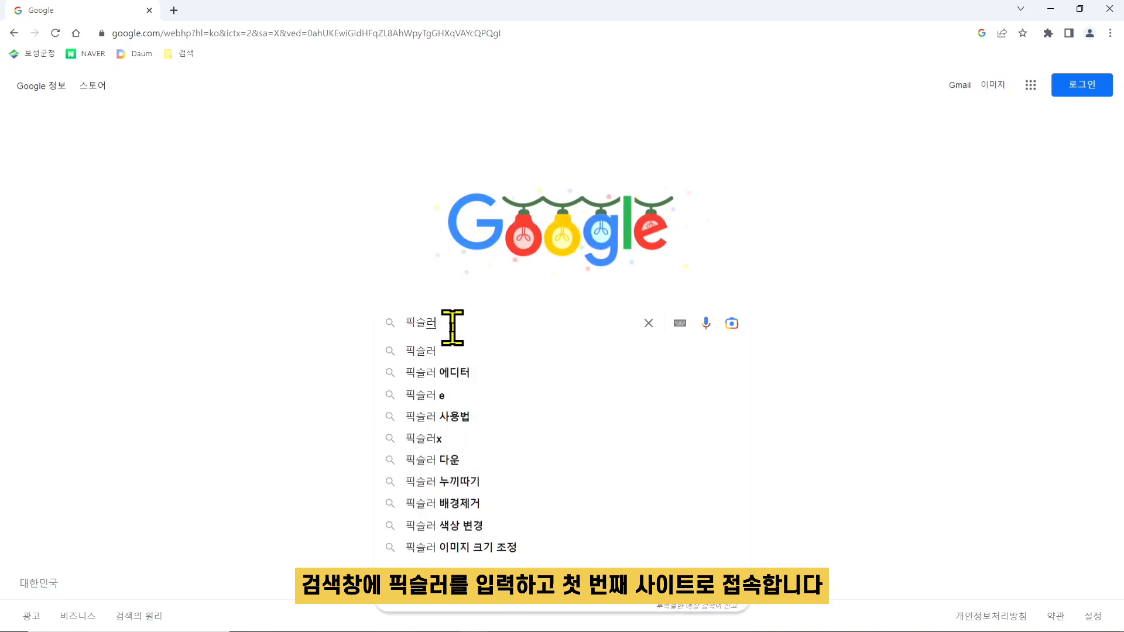
key("Return")
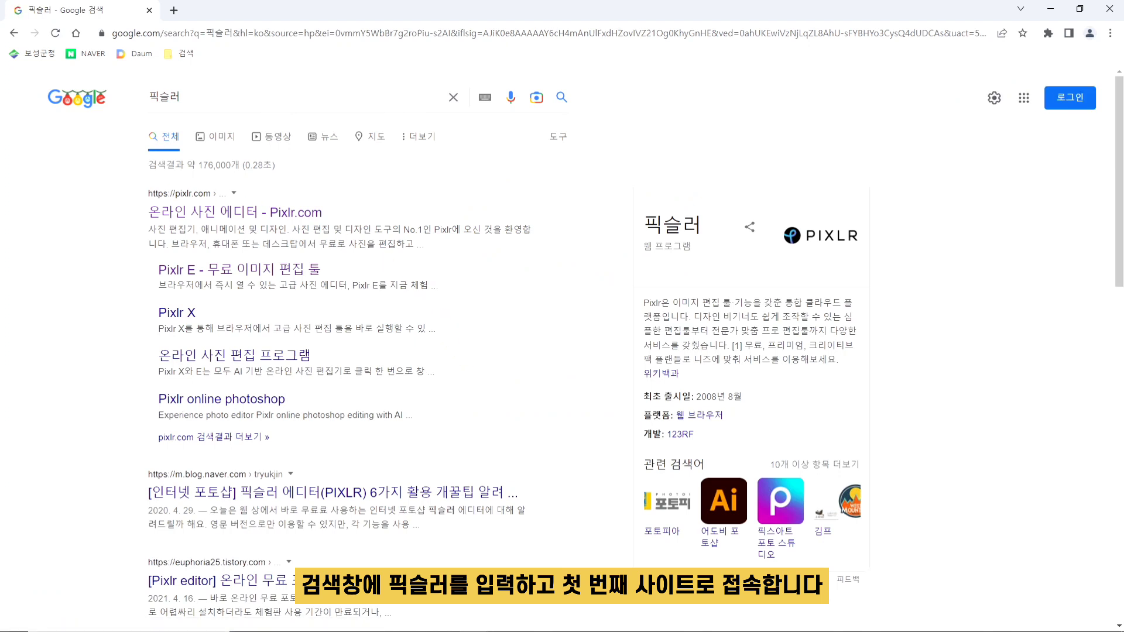
mouse_move(132, 182)
left_mouse_down()
mouse_move(543, 238)
mouse_move(549, 253)
left_mouse_up()
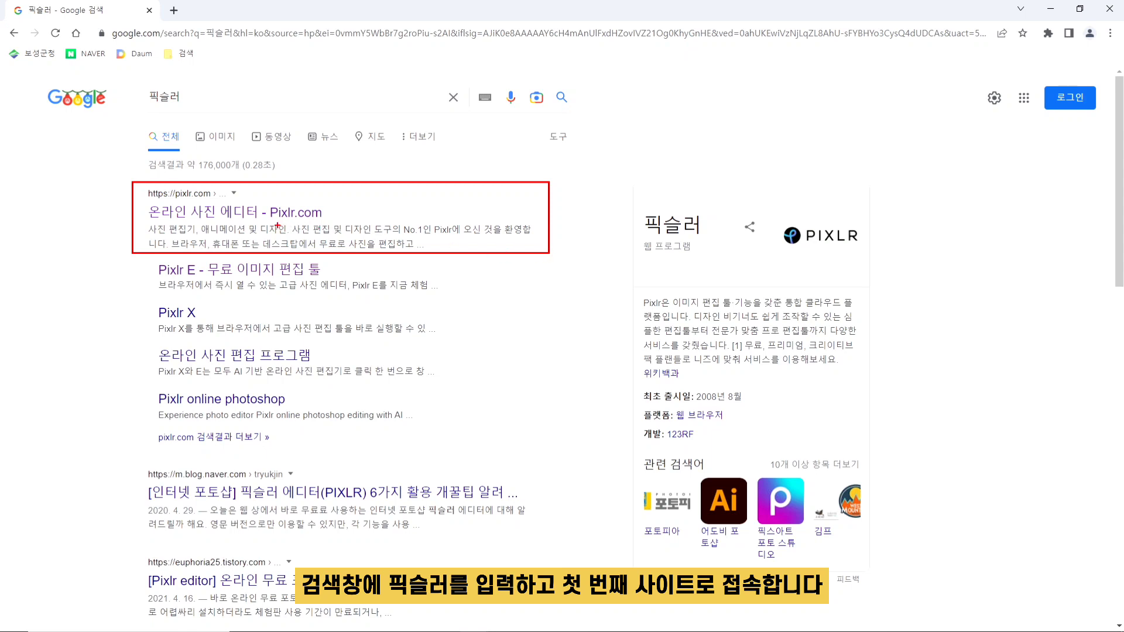
key("Escape")
left_click(239, 219)
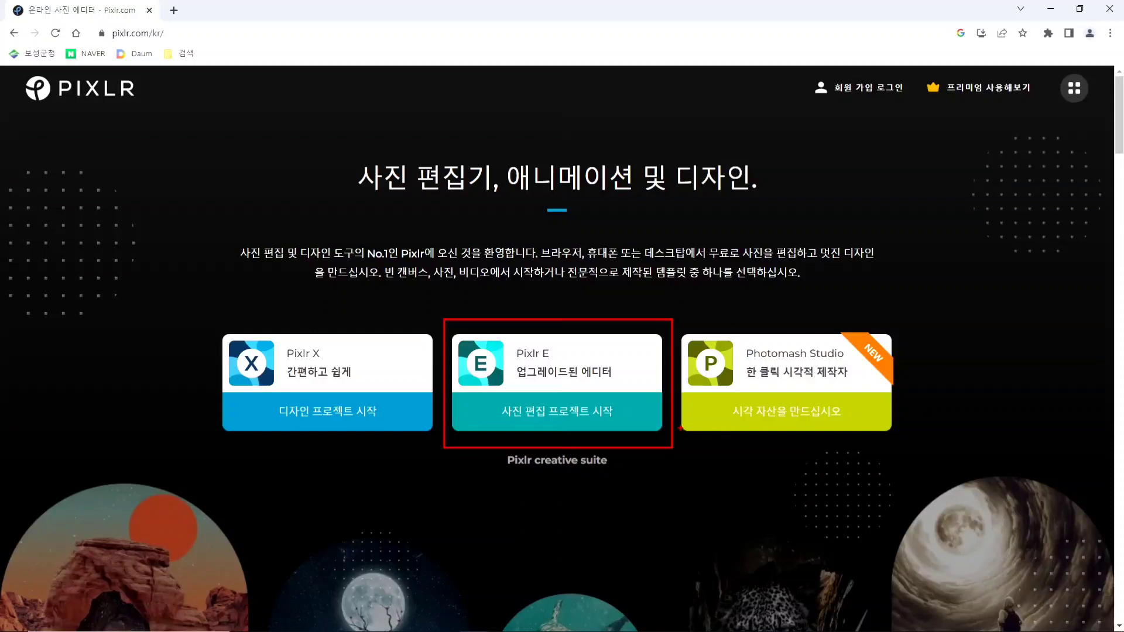
key("Escape")
key("ctrl+2")
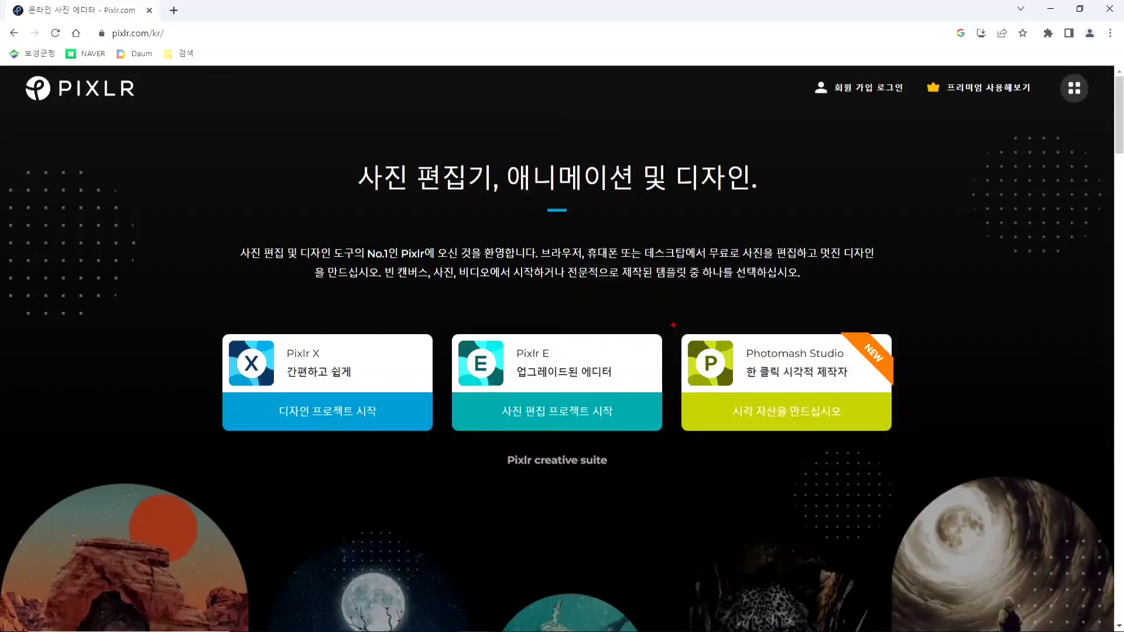
left_click_drag(673, 325, 902, 442)
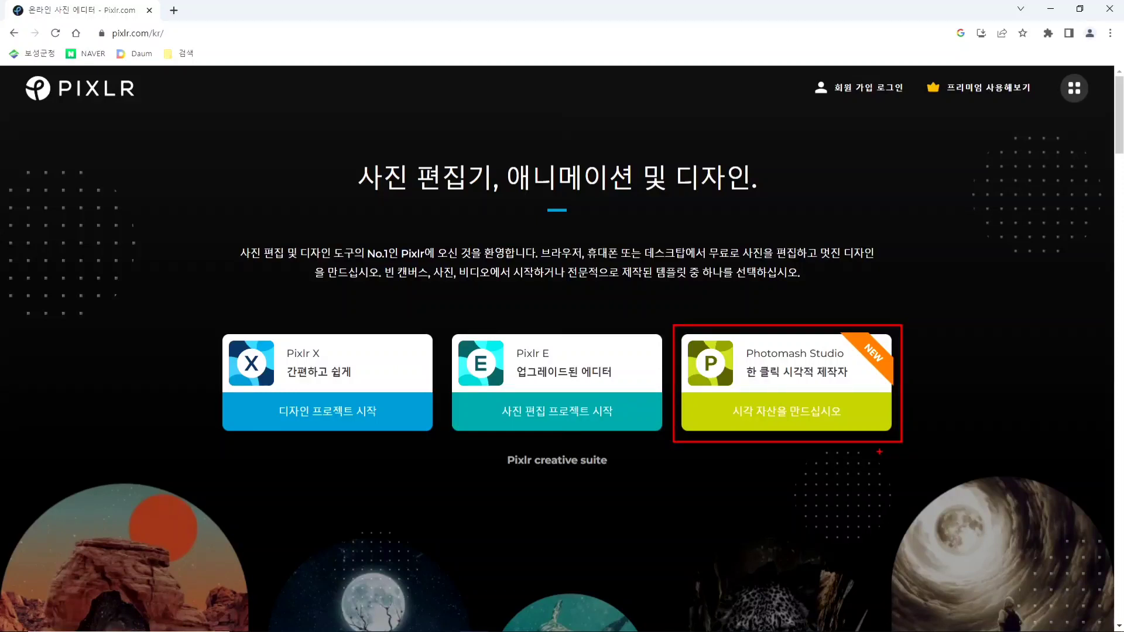
key("Escape")
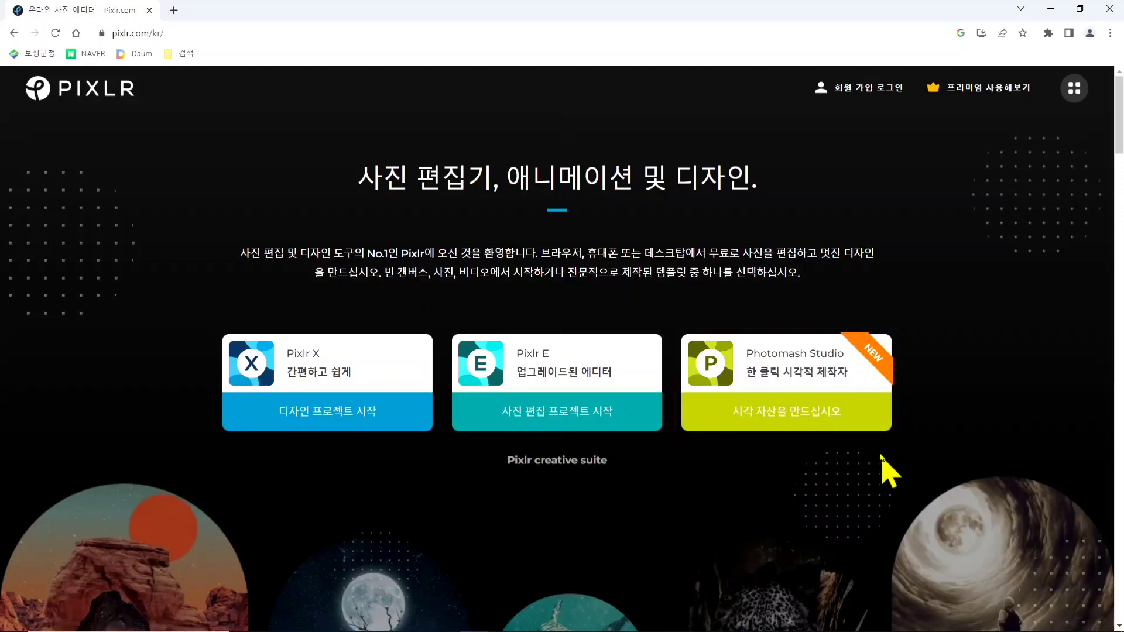
key("ctrl+2")
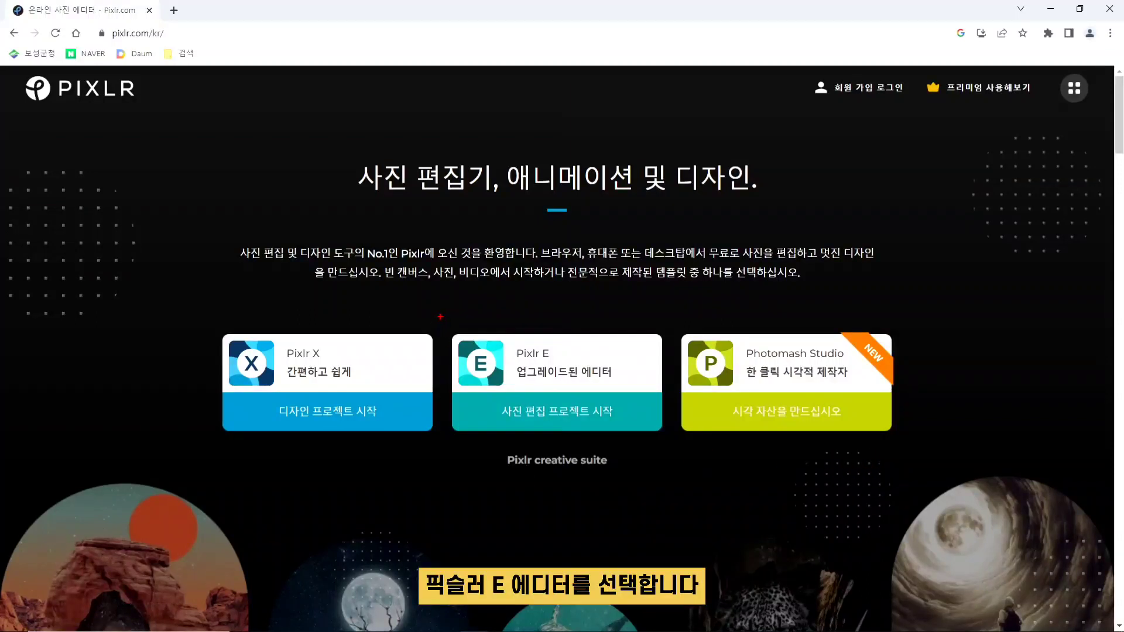
mouse_move(440, 317)
left_mouse_down()
mouse_move(657, 426)
mouse_move(673, 448)
left_mouse_up()
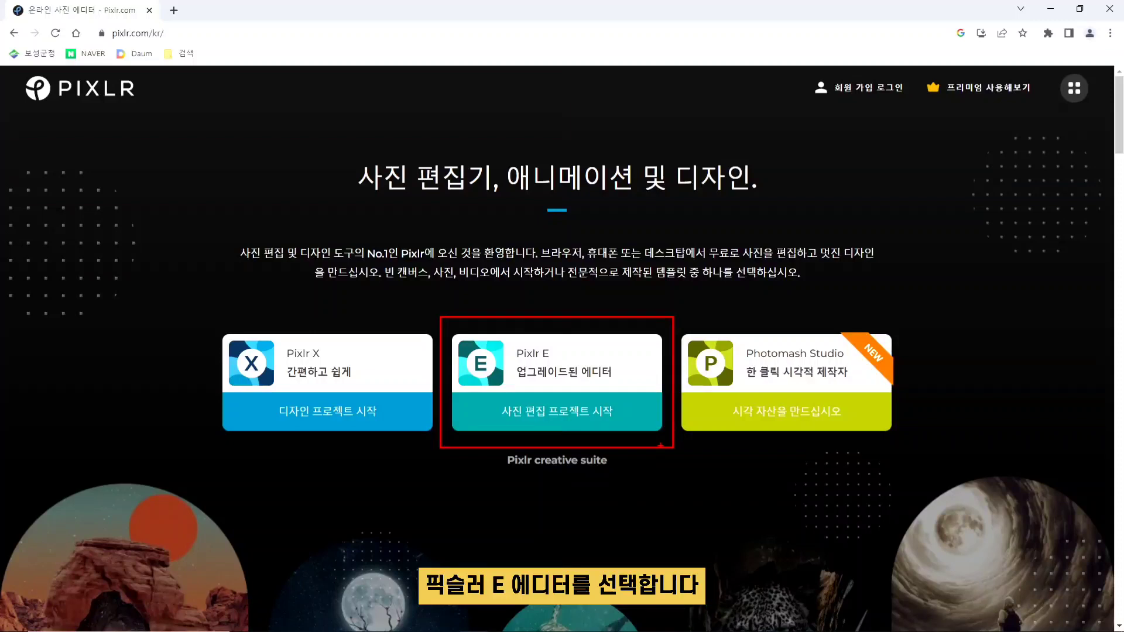
- Launch the Pixlr E editor and open the image 겨울1.jpg from the 픽슬러 folder on the desktop
left_click(548, 362)
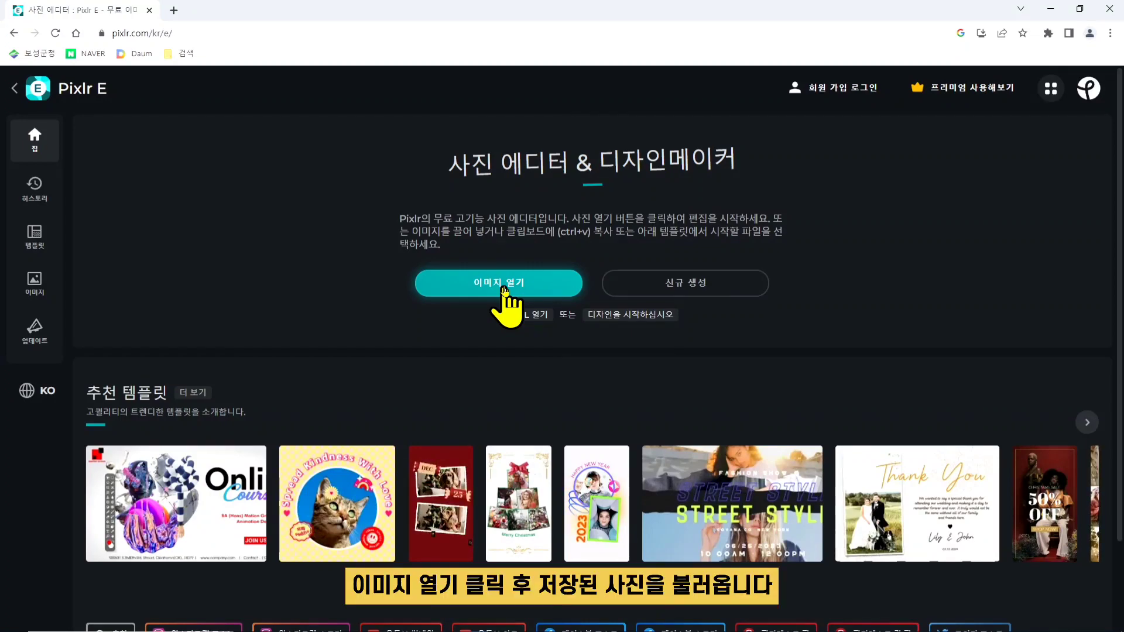
left_click(504, 289)
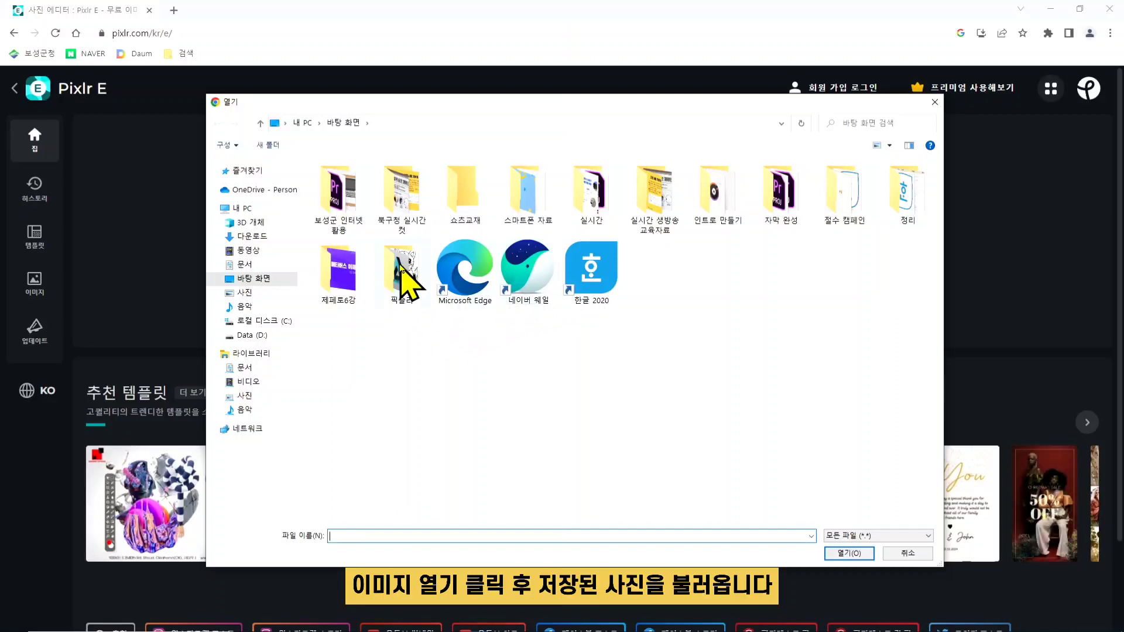
double_click(401, 266)
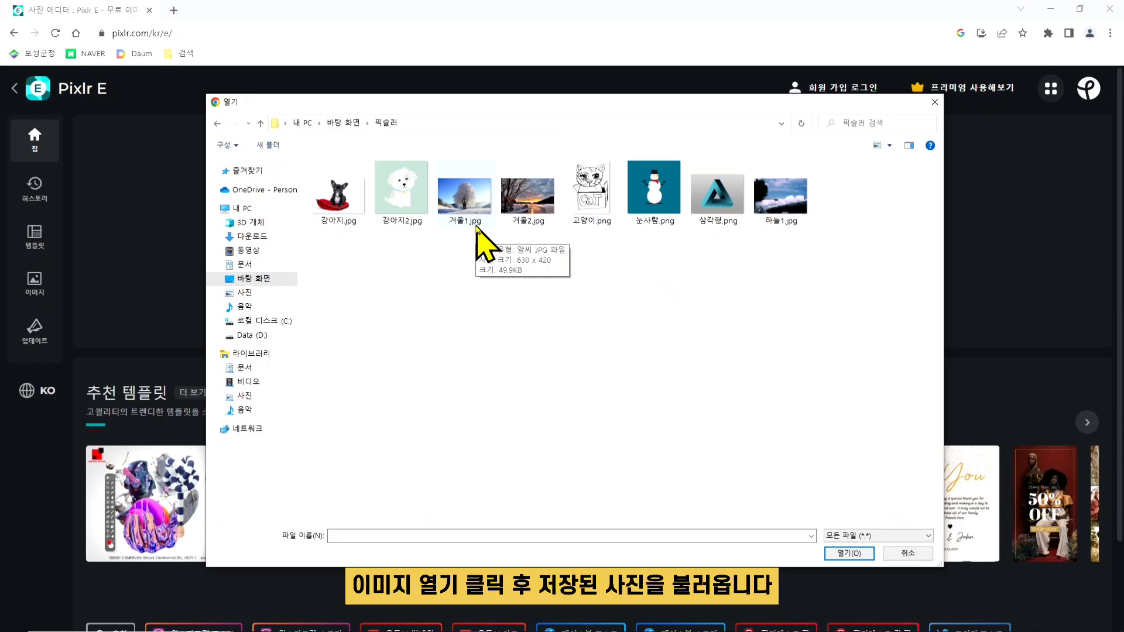
left_click(477, 199)
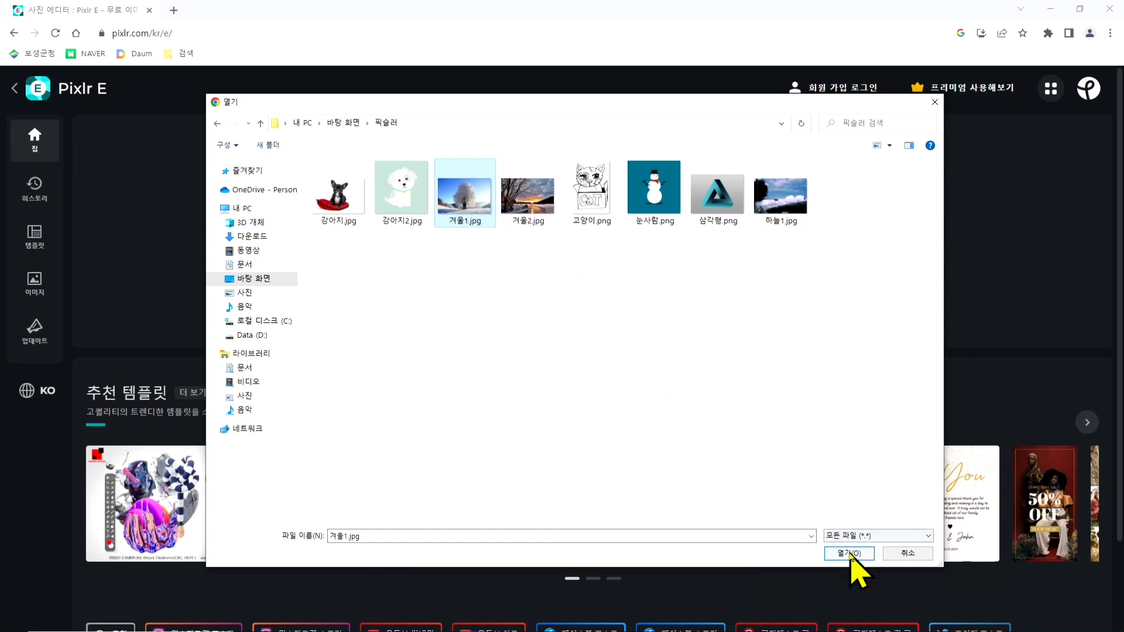
left_click(849, 553)
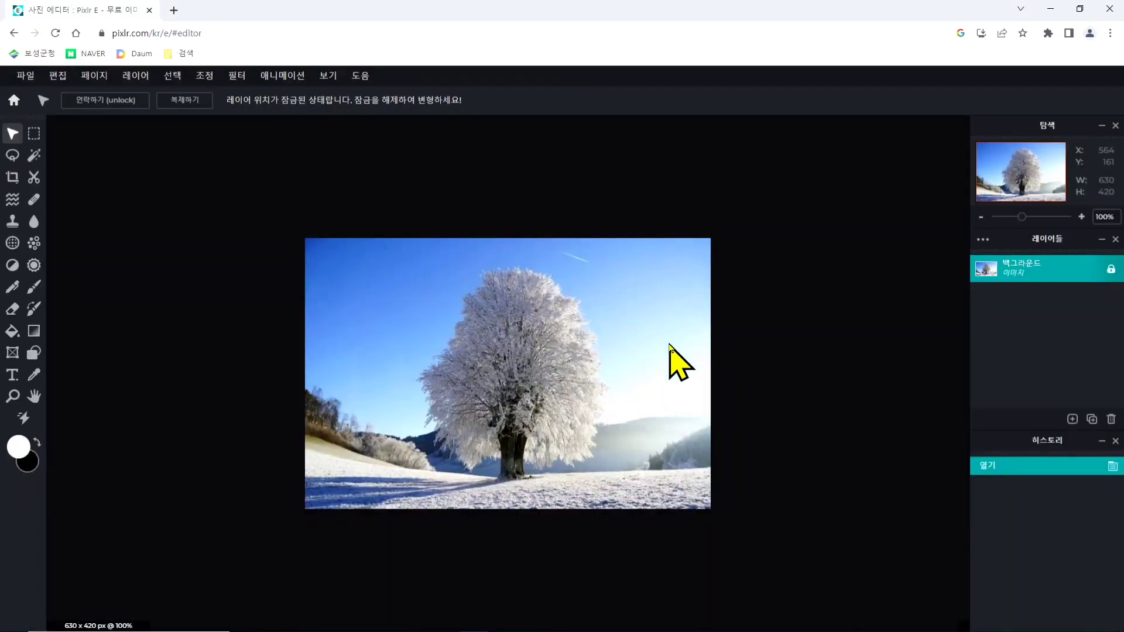
- Unlock the background layer (백그라운드) of the winter tree photo
left_click(212, 366)
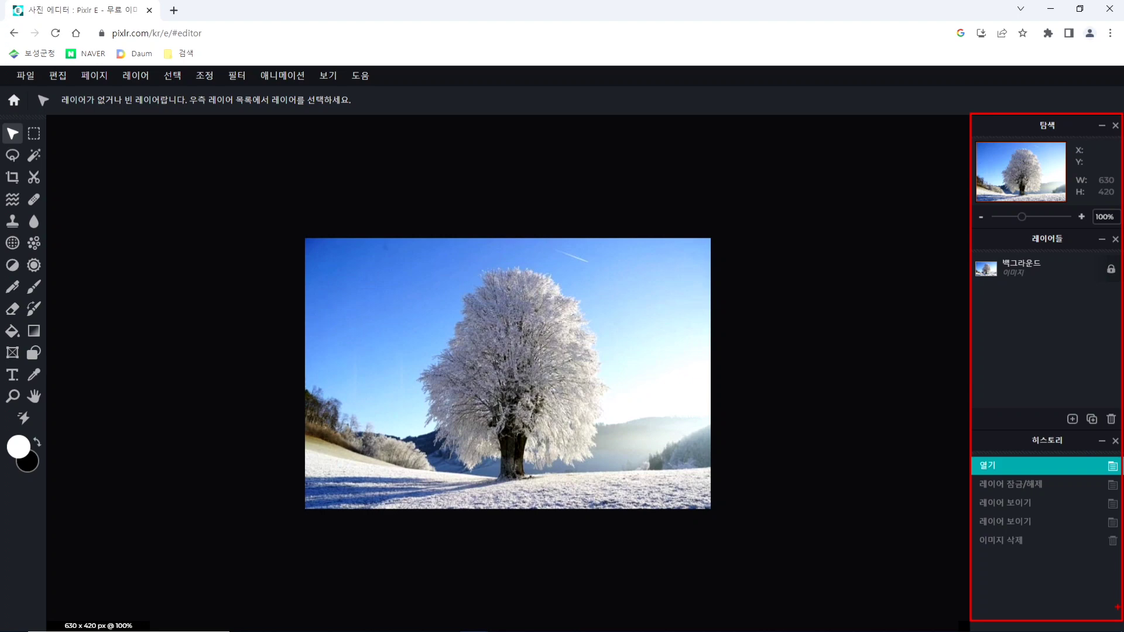
key("Escape")
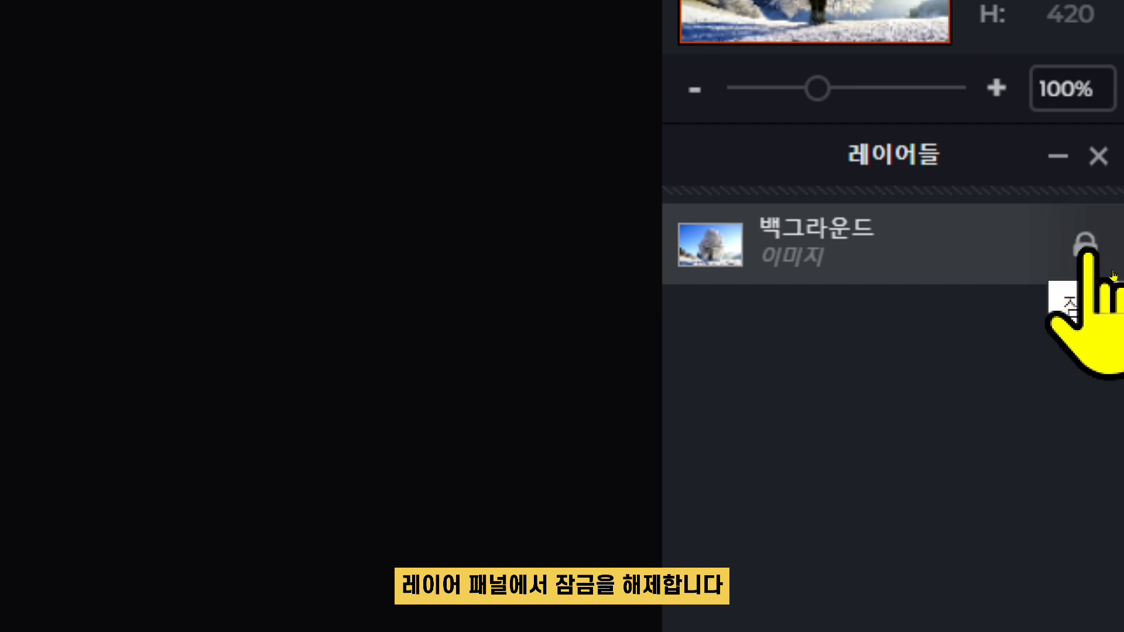
left_click(1086, 246)
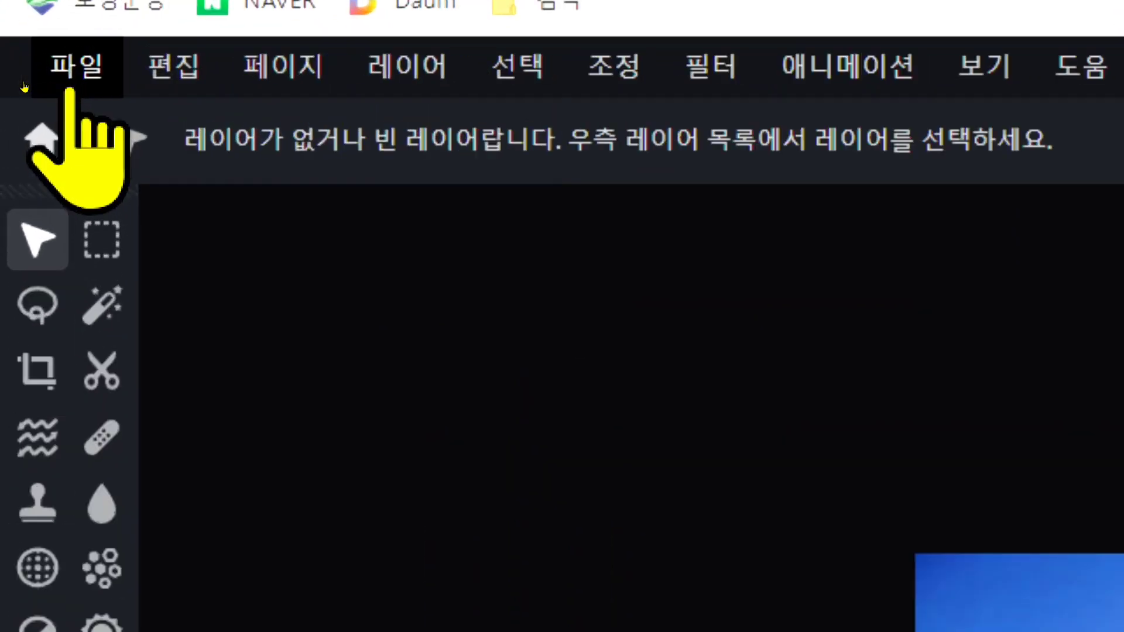
- Start a new image and name the file 크리스마스 카드
left_click(71, 79)
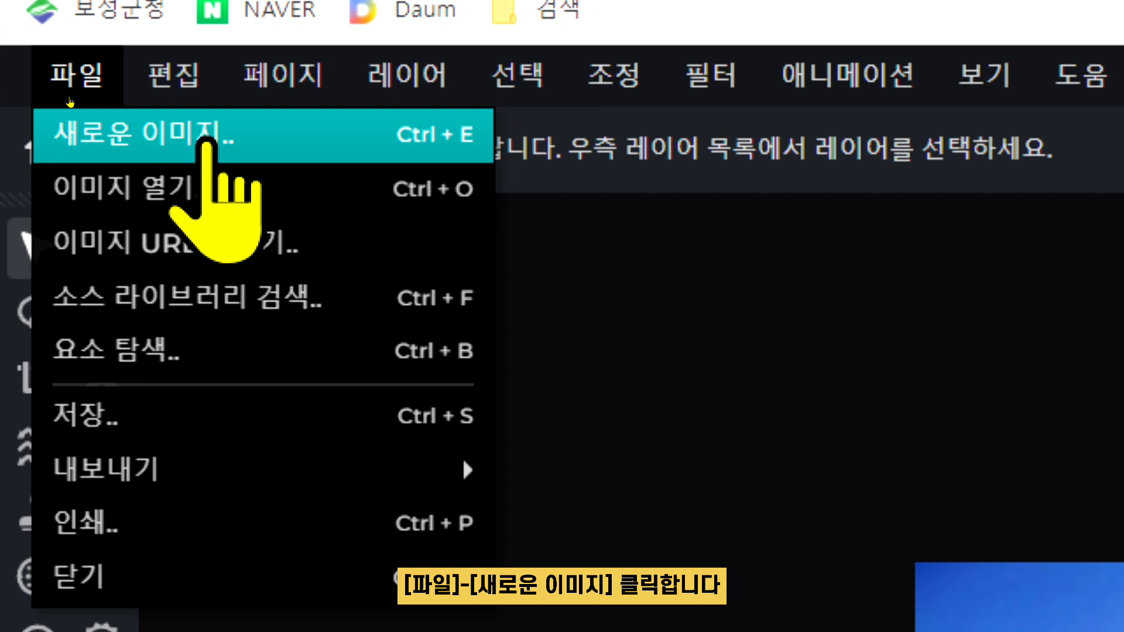
left_click(208, 142)
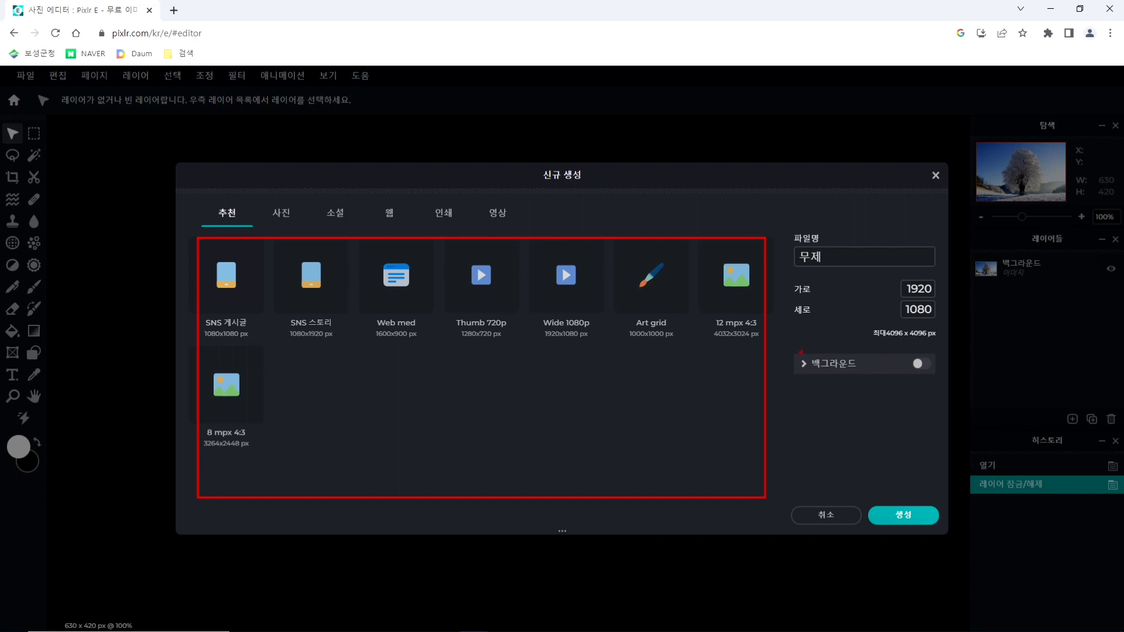
left_click(819, 257)
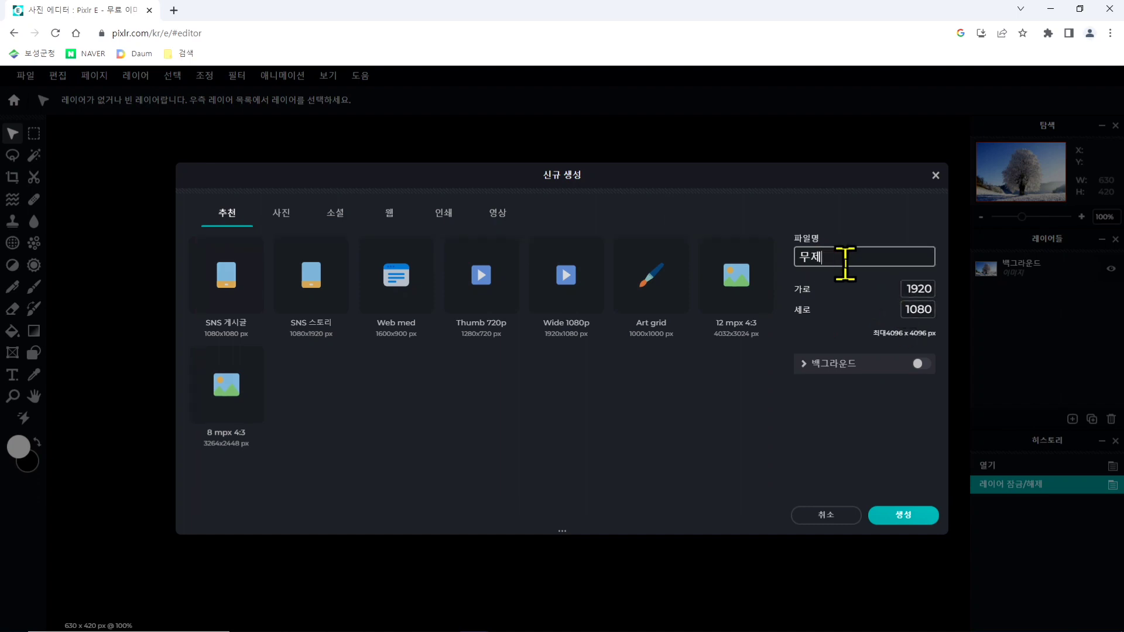
double_click(836, 262)
key("BackSpace")
type("zmflt")
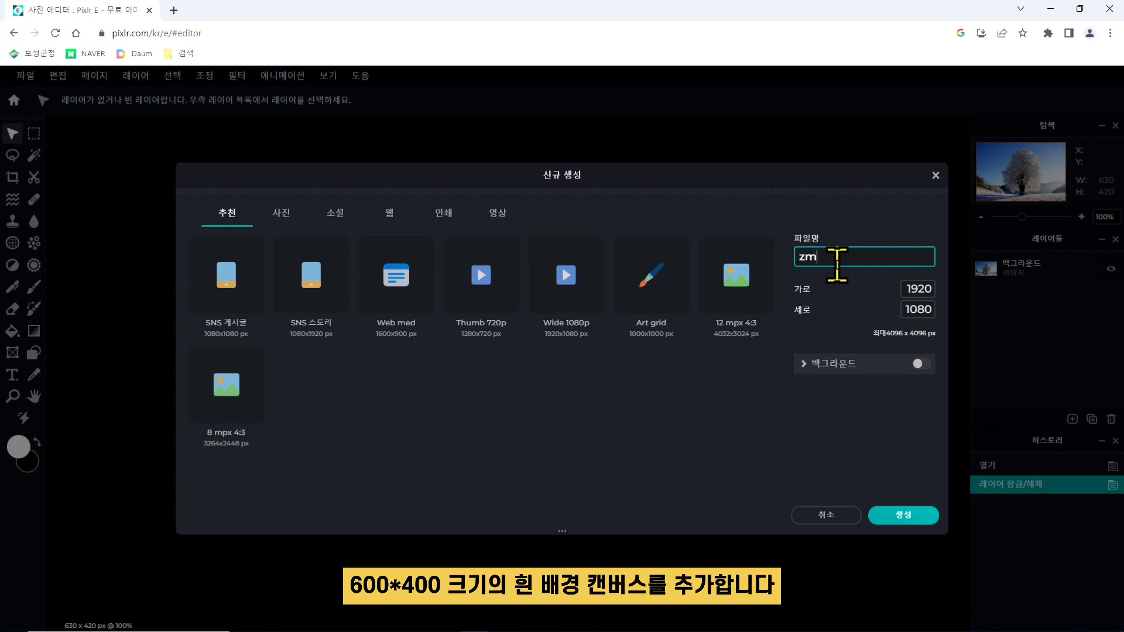
key("BackSpace")
key("BackSpace")
key("BackSpace")
key("BackSpace")
key("BackSpace")
type("크리스마스 캐")
type("드")
- Set the new canvas to 600 px wide by 400 px high, enable a white background, and create it
double_click(909, 288)
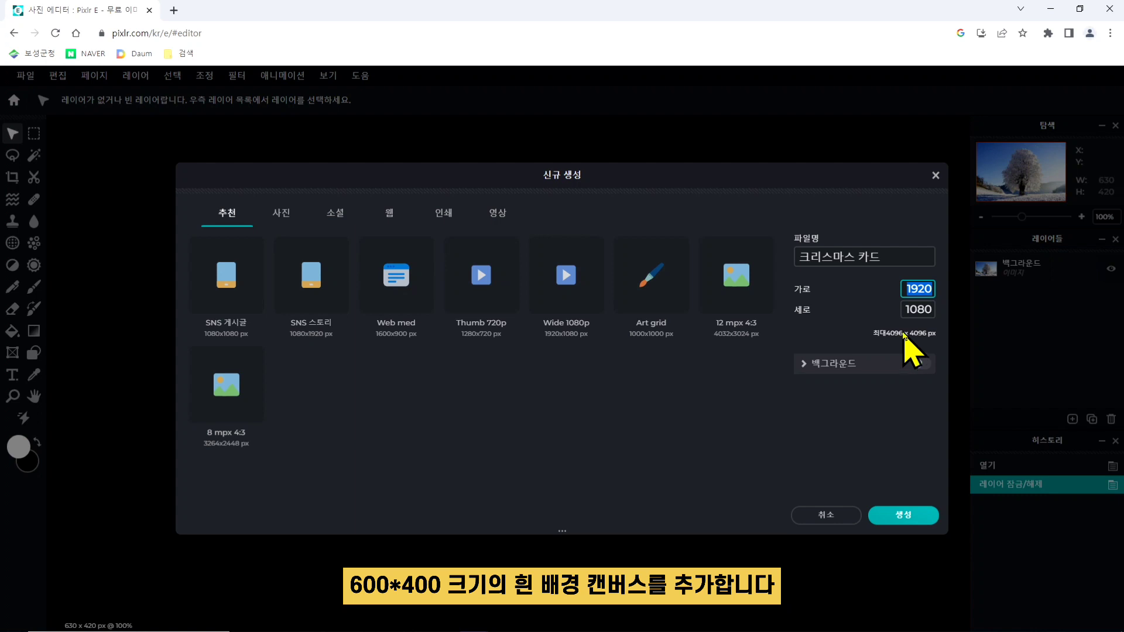
type("600")
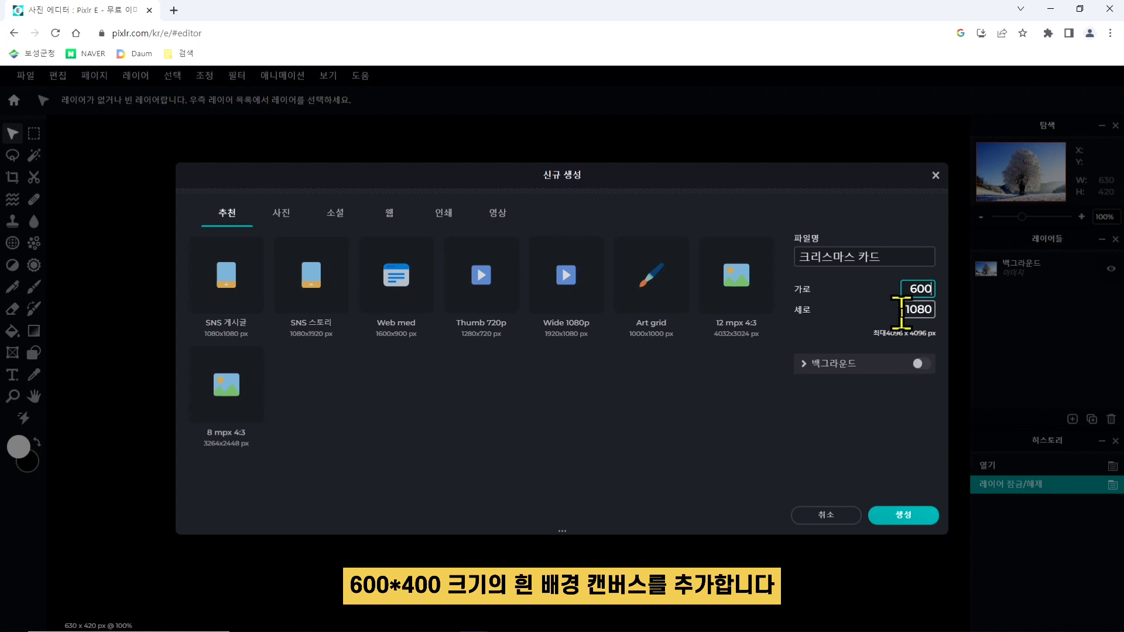
double_click(915, 309)
type("400")
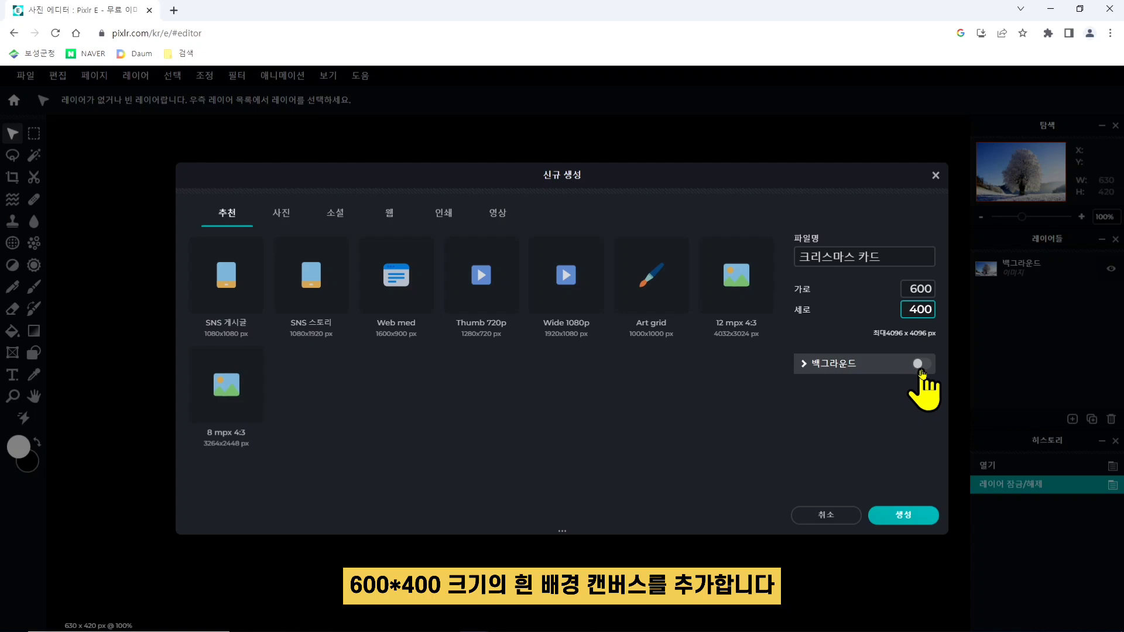
left_click(922, 367)
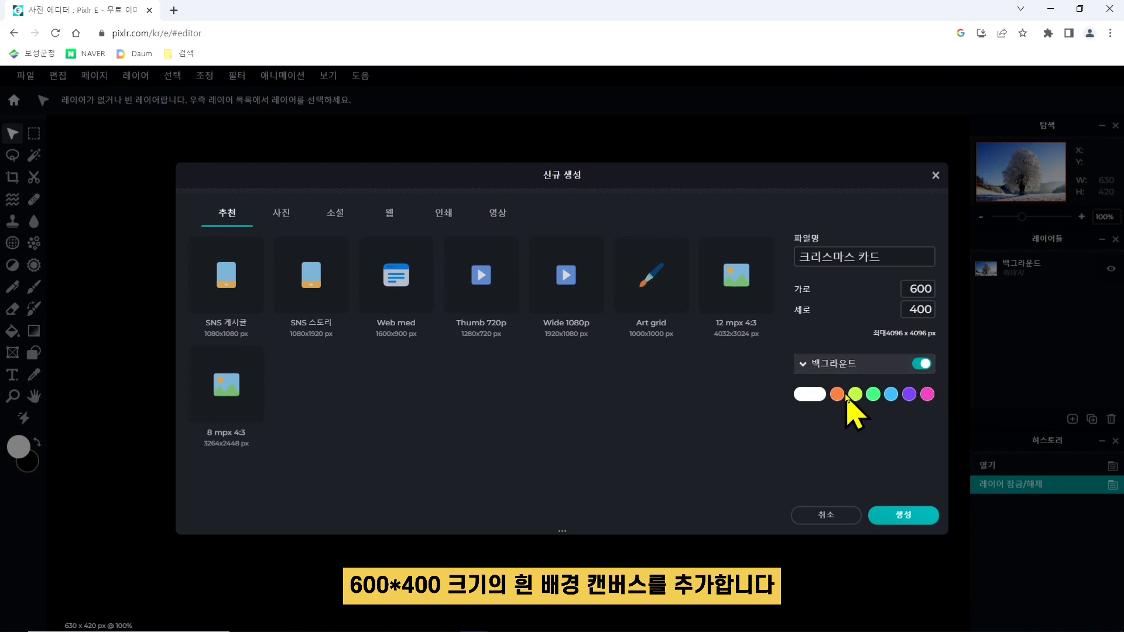
left_click(817, 396)
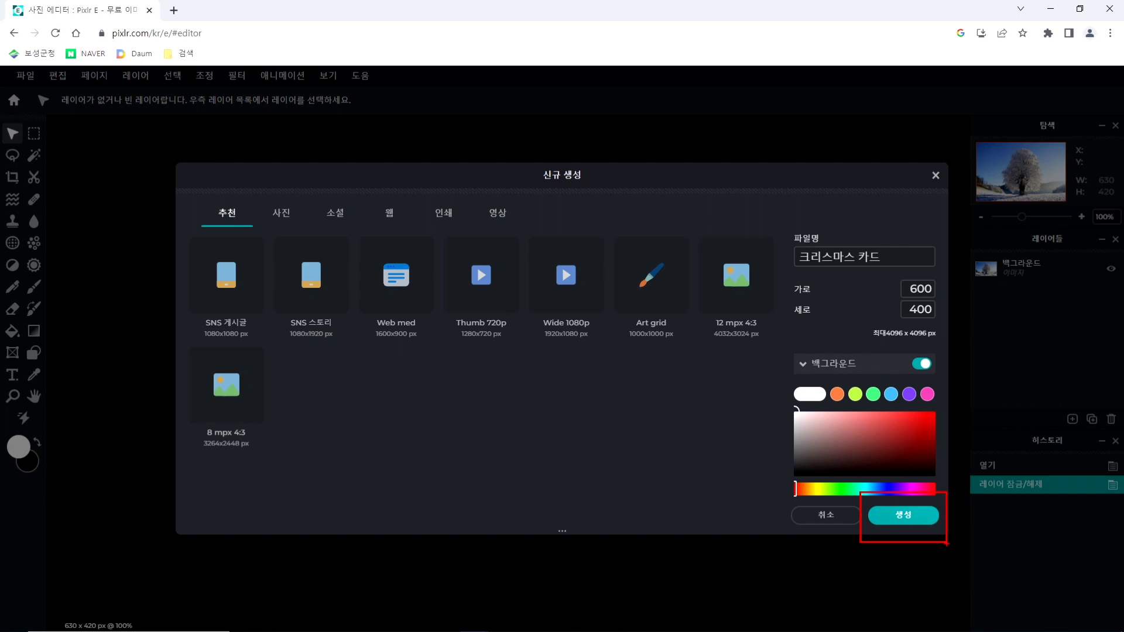
left_click(910, 517)
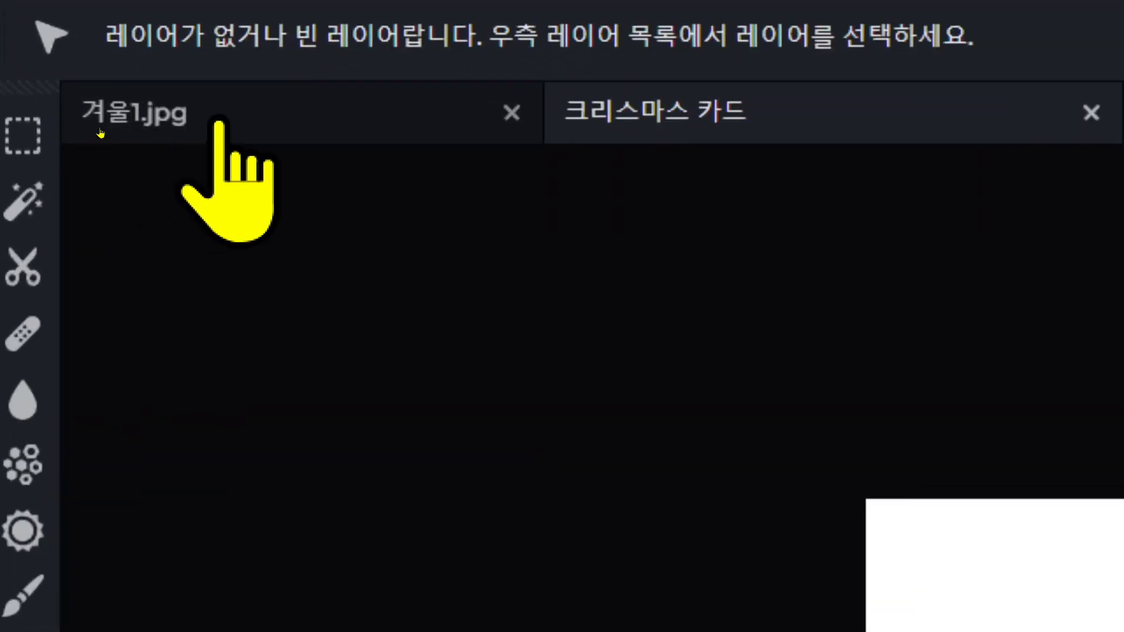
- Switch to the 겨울1.jpg document and select its background layer (백그라운드)
left_click(100, 133)
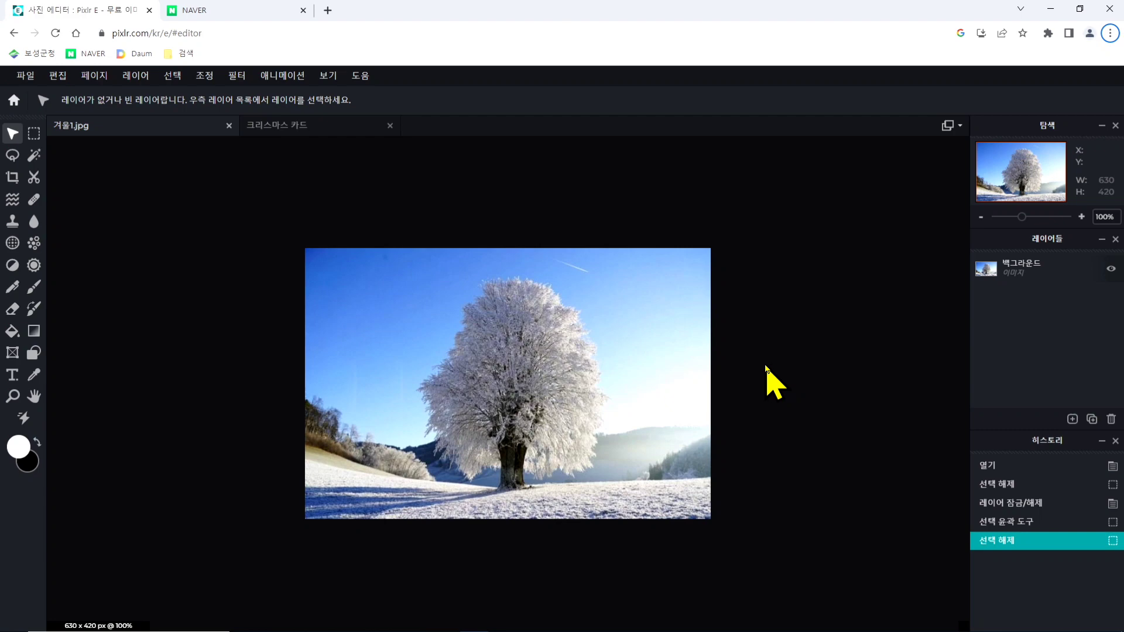
left_click(1031, 265)
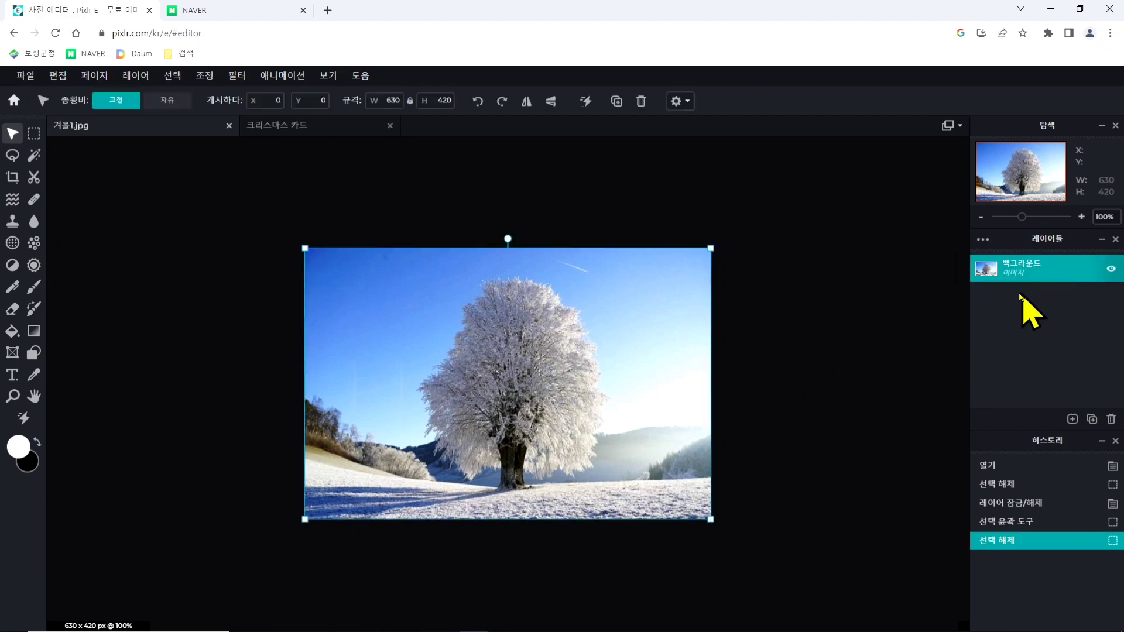
double_click(1025, 269)
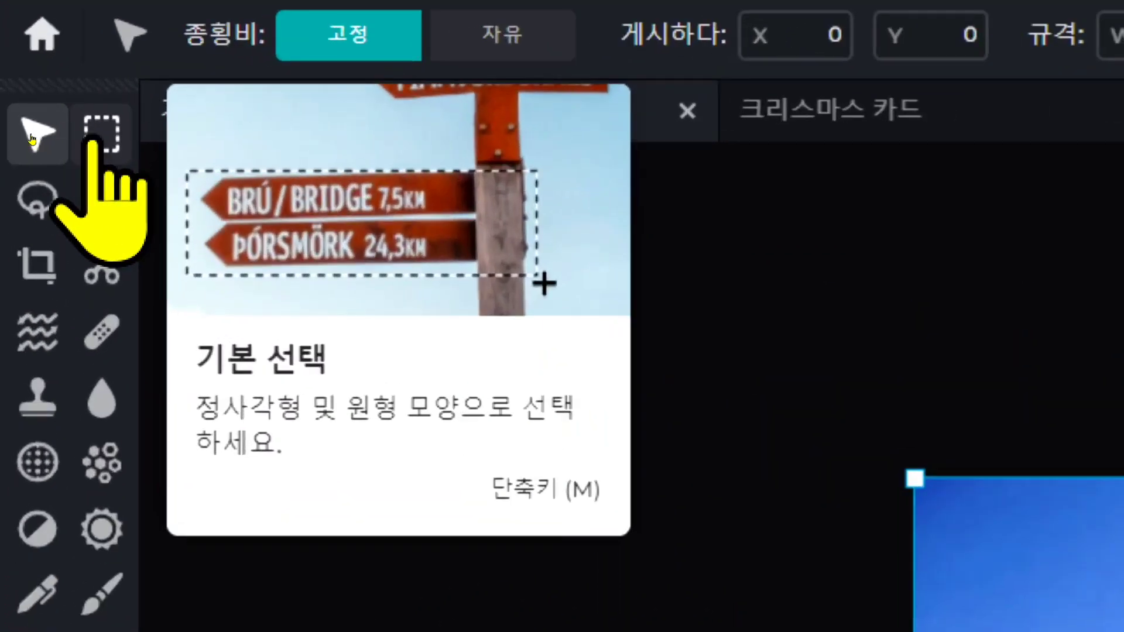
- Activate the basic selection tool (기본 선택) and raise its feather value (페더) to about 49
left_click(101, 136)
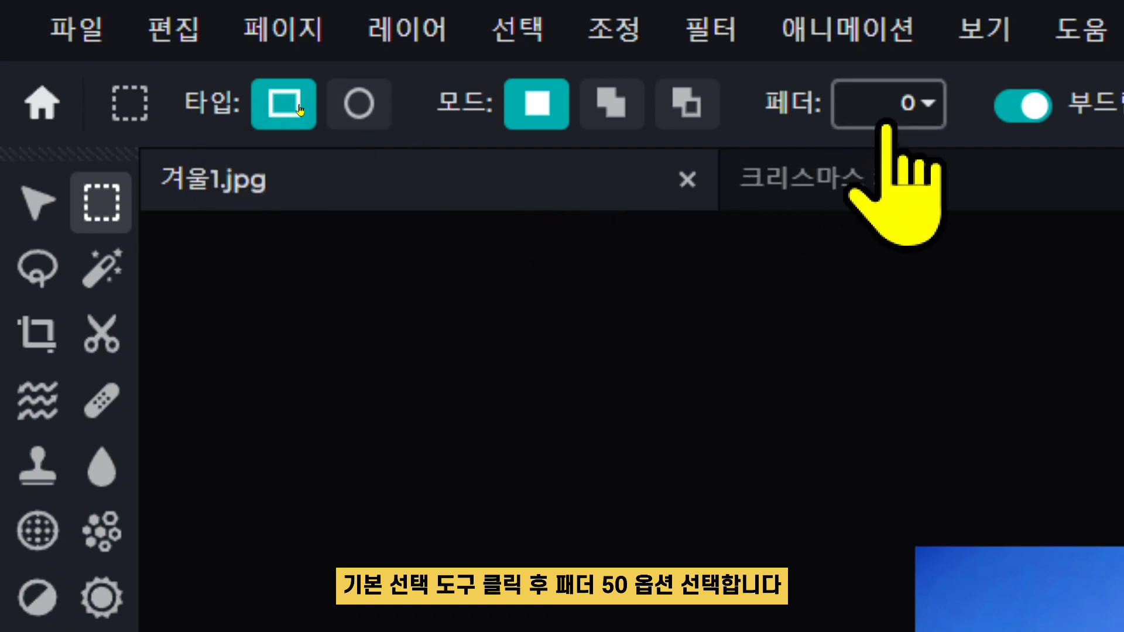
left_click(925, 108)
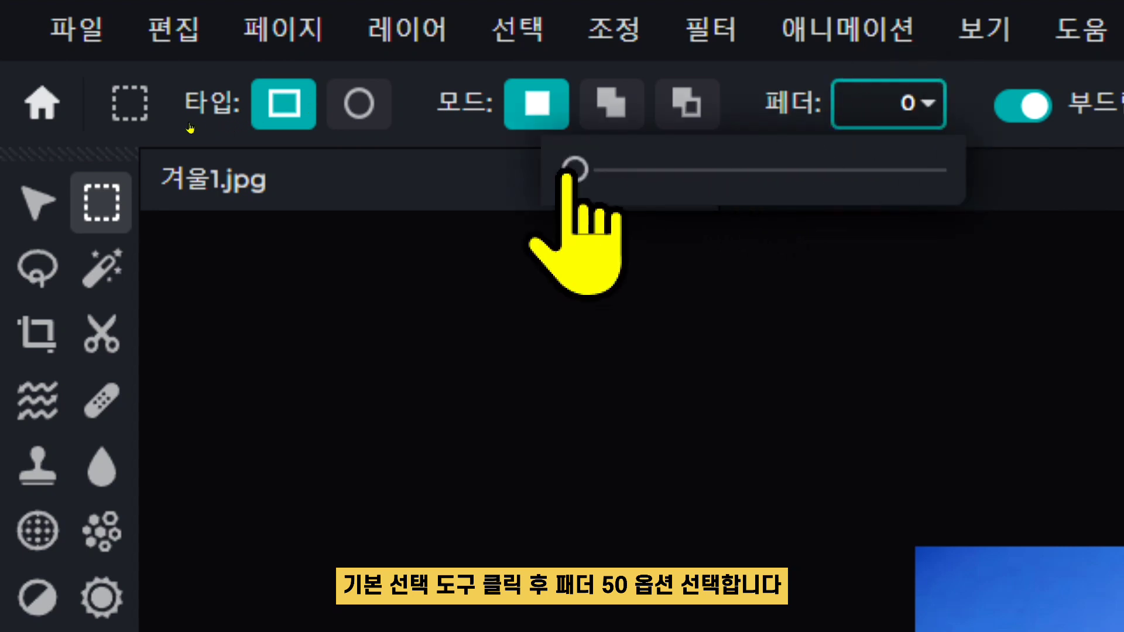
left_click_drag(575, 170, 750, 171)
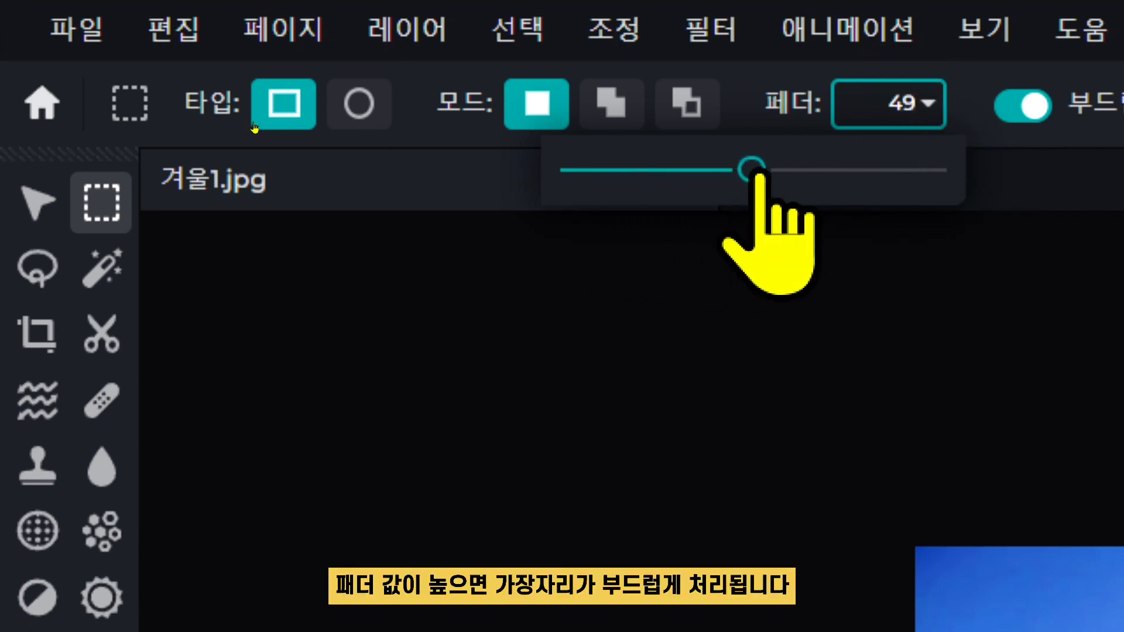
- Set the selection feather (페더) to 50 and draw a rectangular selection of about 574 × 400 px around the tree
left_click_drag(754, 171, 759, 171)
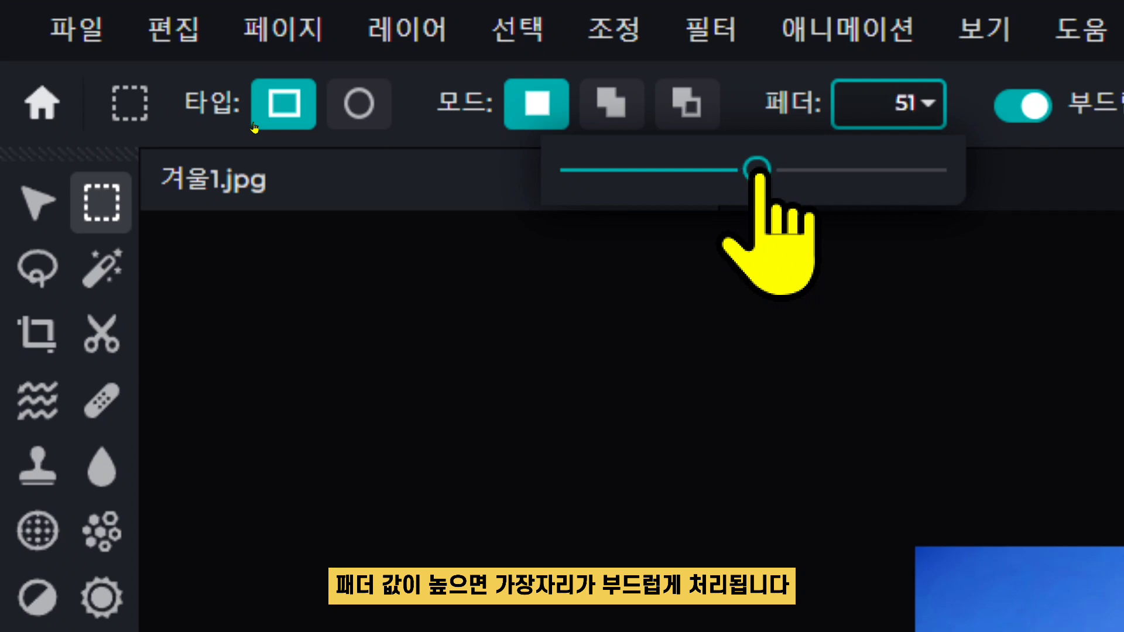
double_click(908, 104)
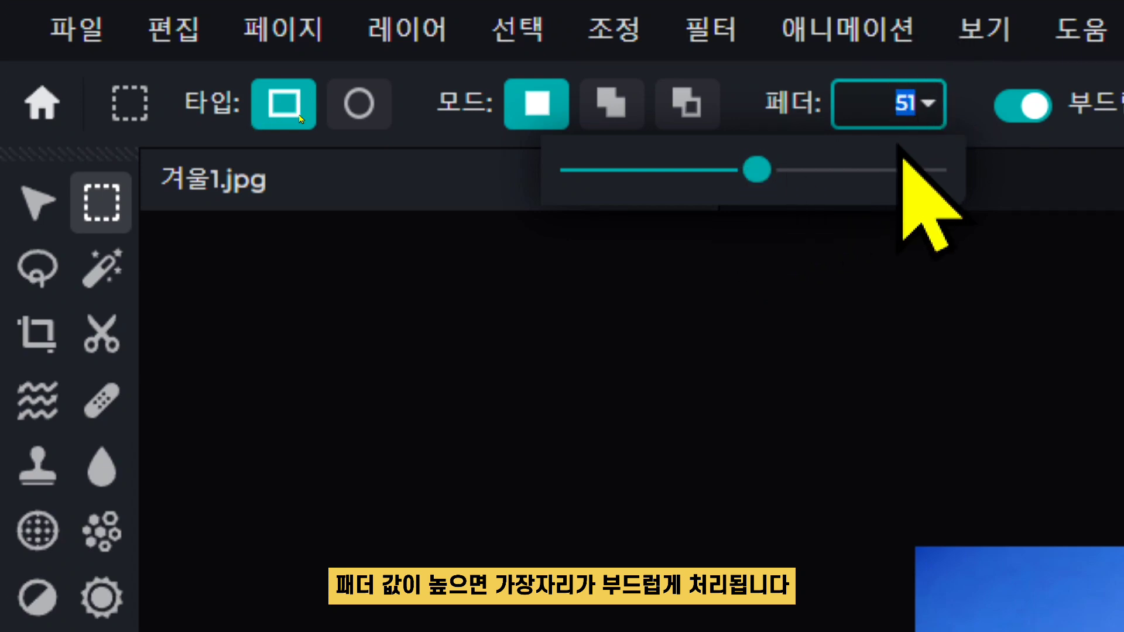
type("50")
key("Return")
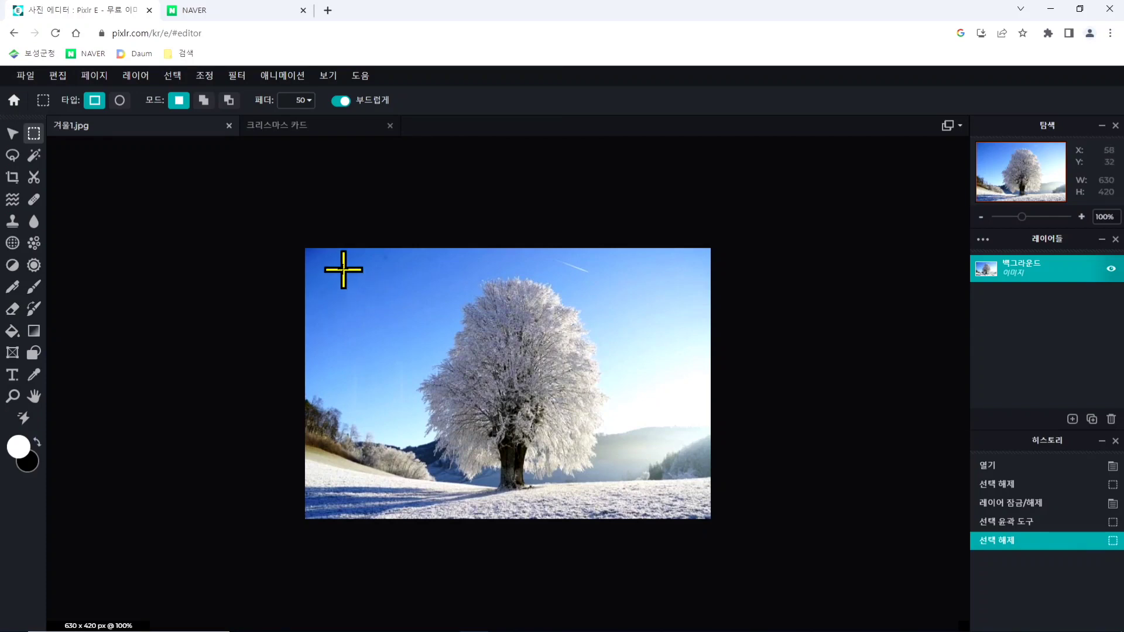
left_click_drag(343, 270, 688, 502)
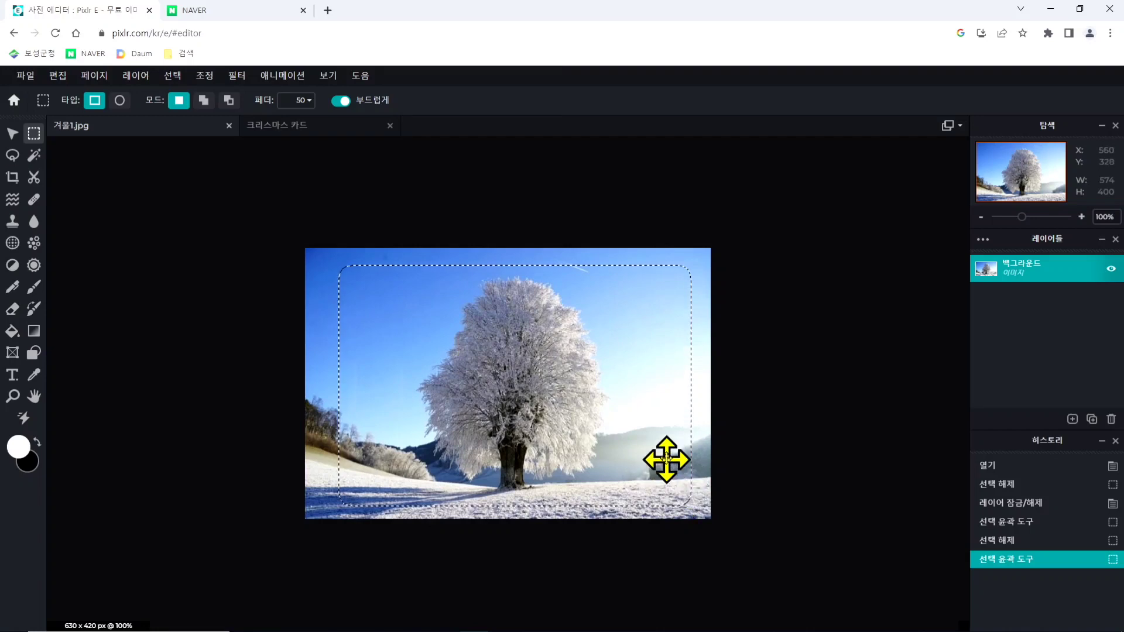
- Copy the feathered selection from 겨울1.jpg and paste it into the 크리스마스 카드 document
left_click(58, 76)
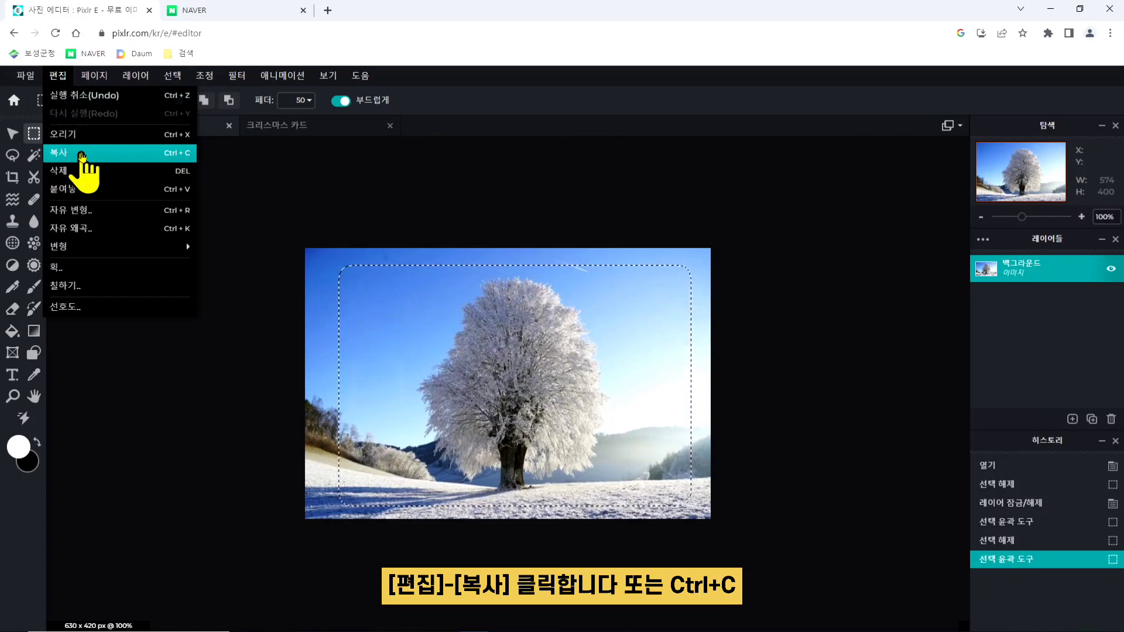
left_click(81, 154)
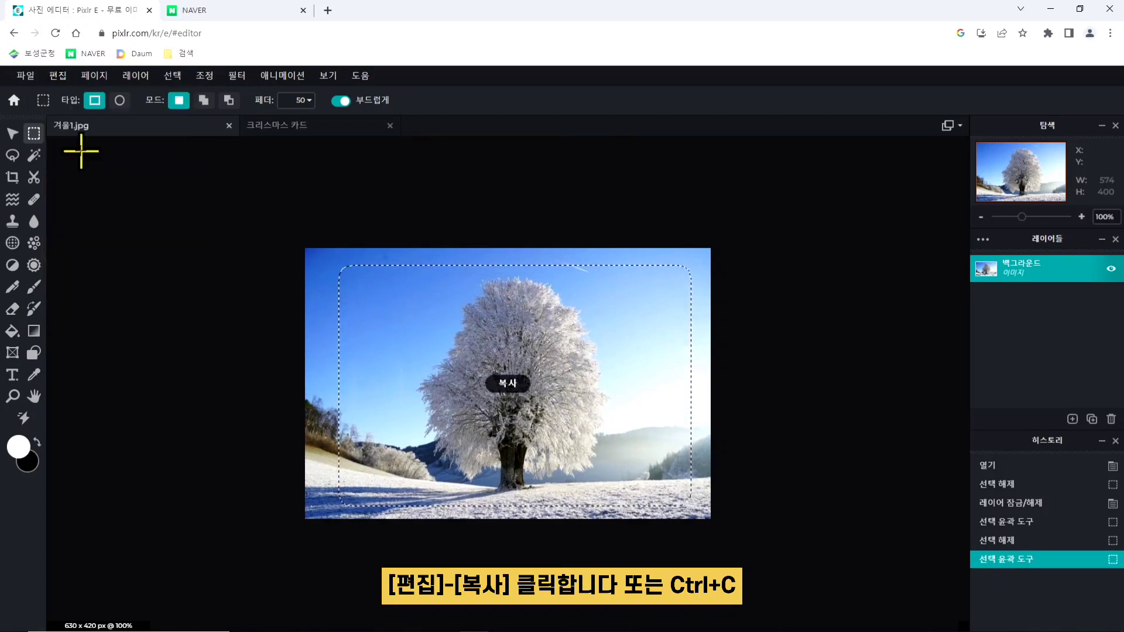
left_click(301, 130)
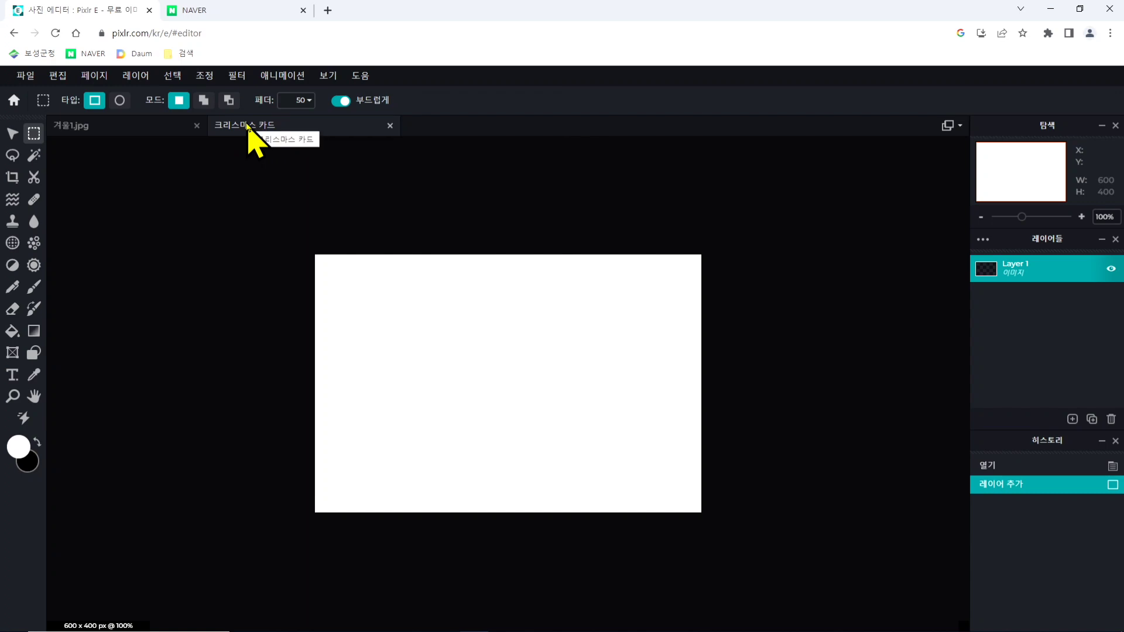
left_click(59, 77)
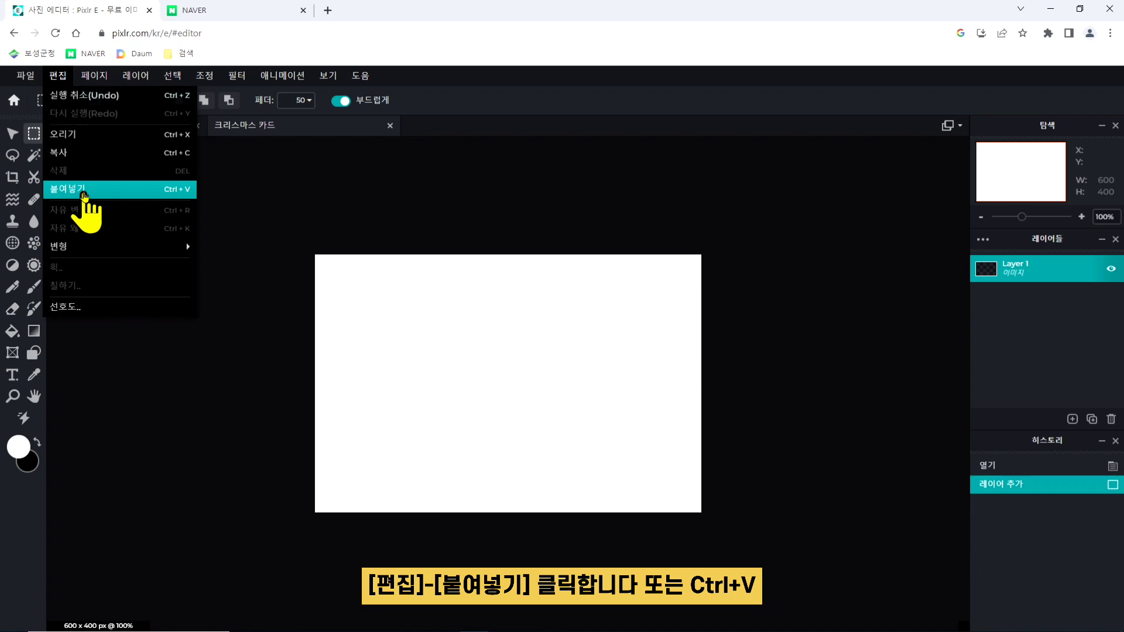
left_click(84, 195)
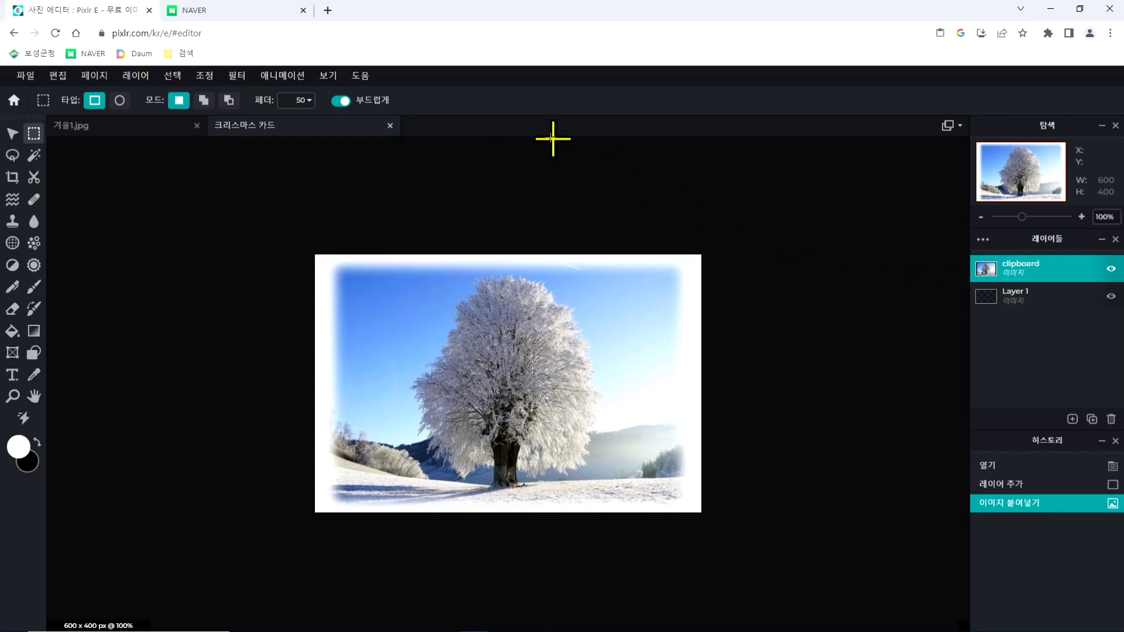
- Scale the pasted tree image down to about 515 × 359 px with free transform (자유 변형) and apply it
left_click(59, 79)
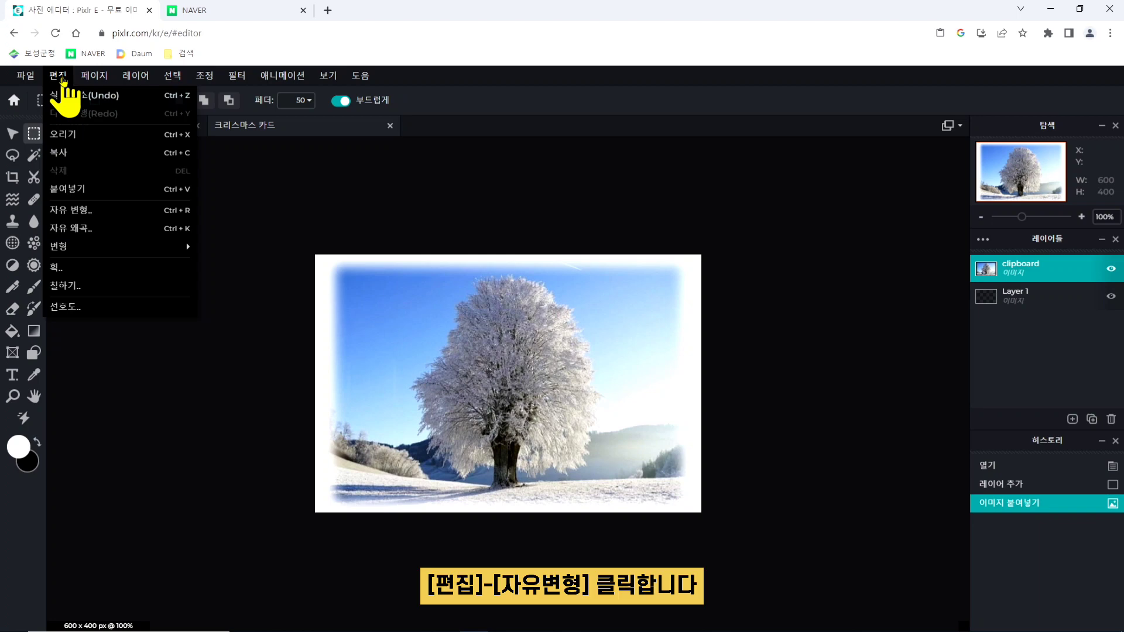
left_click(104, 216)
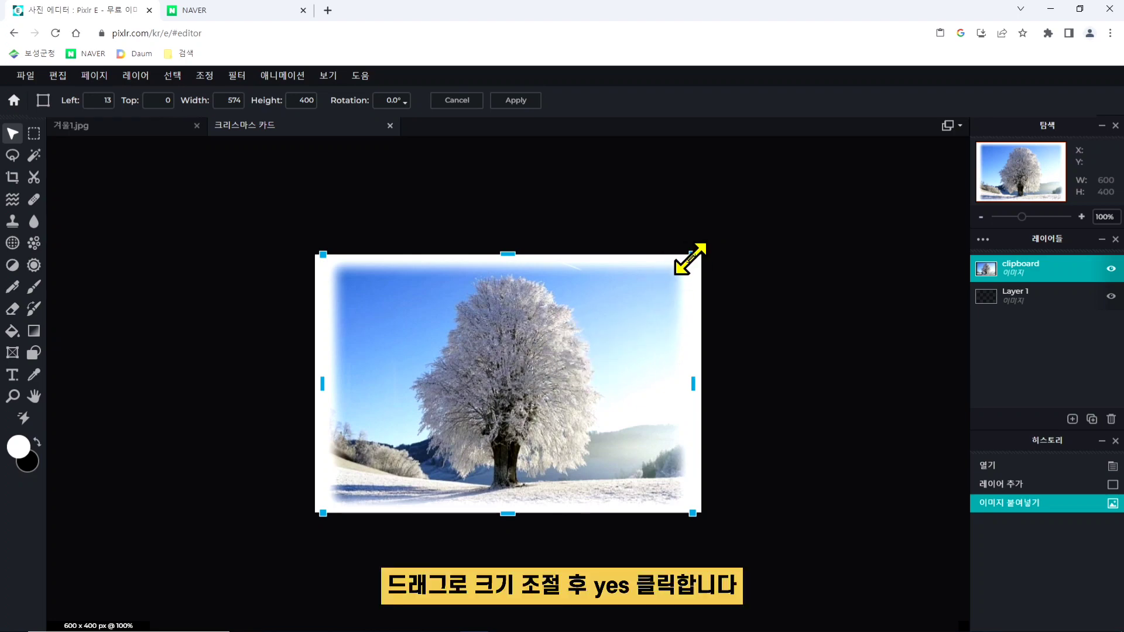
left_click_drag(694, 248, 659, 291)
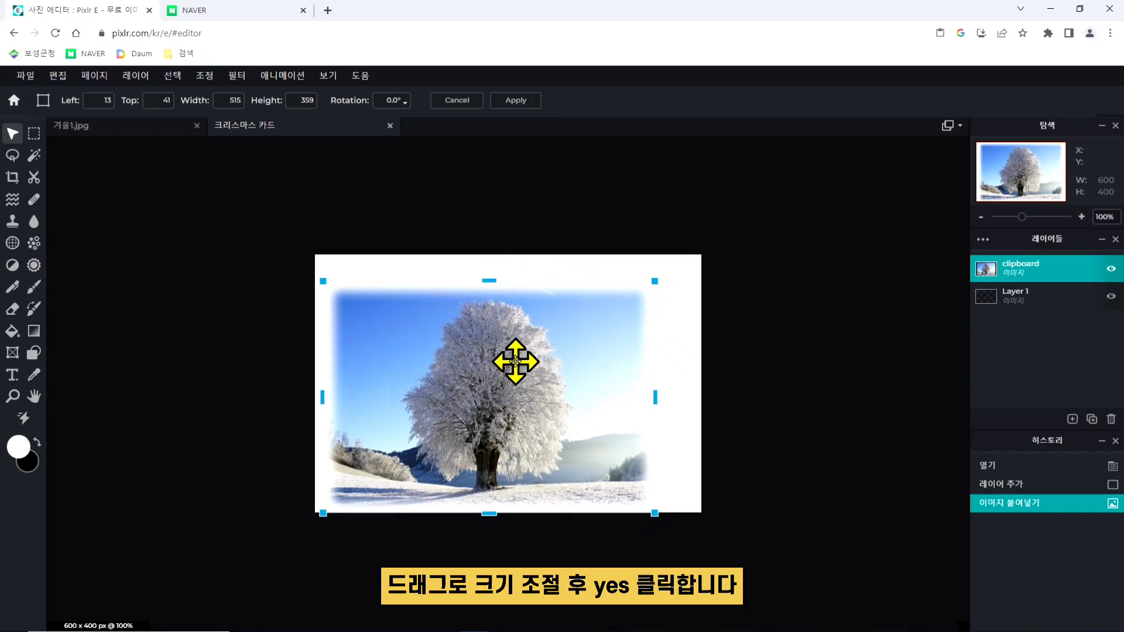
left_click(773, 357)
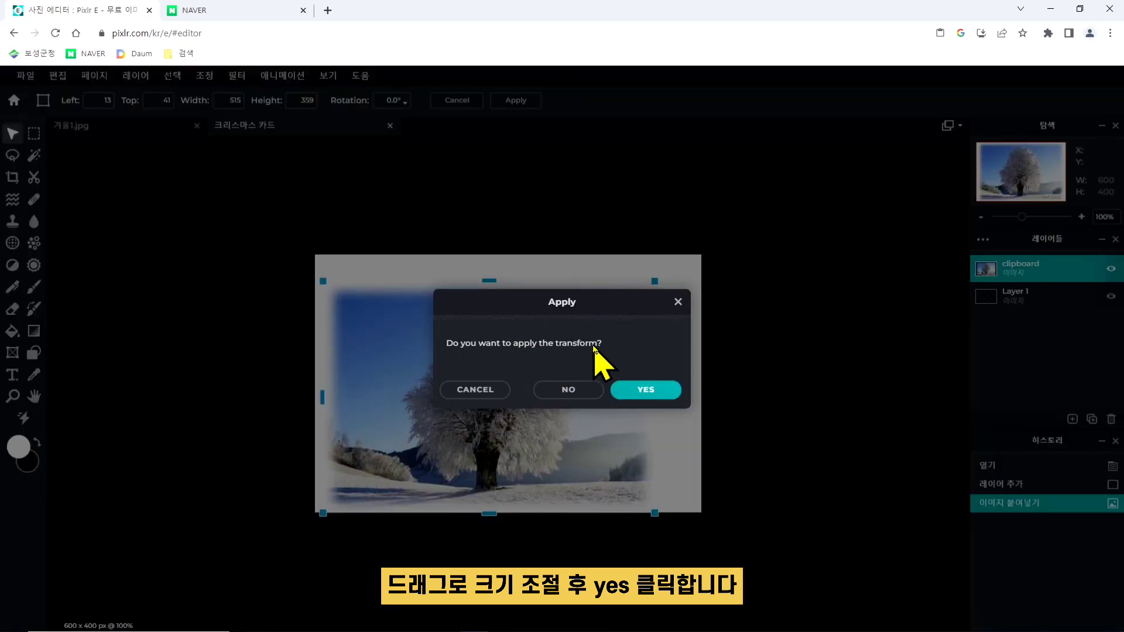
left_click(644, 390)
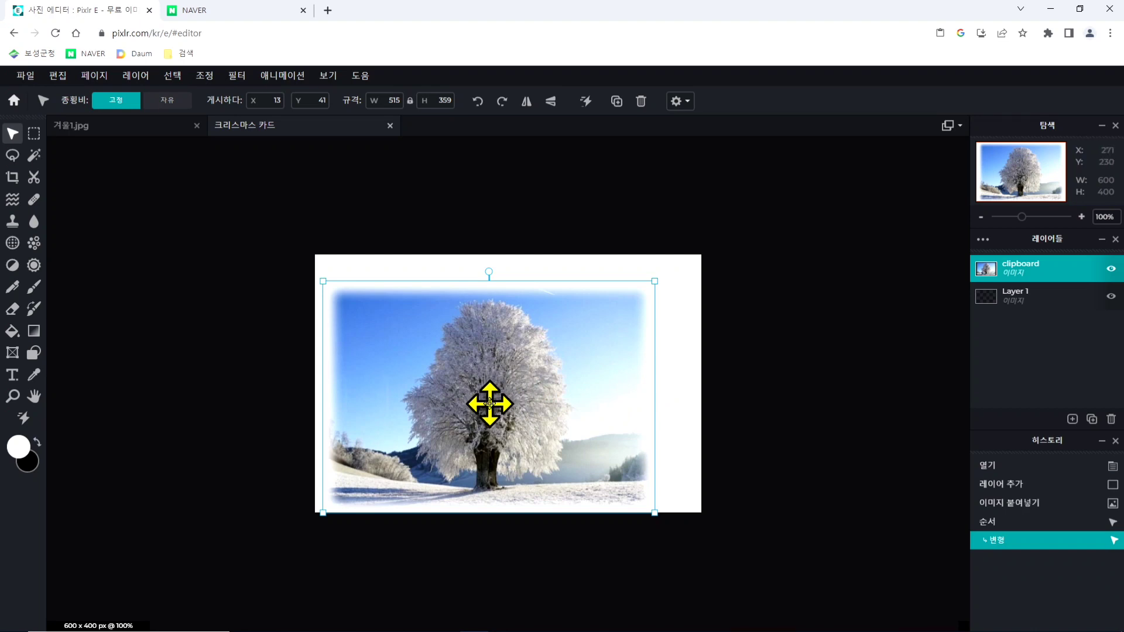
- Move the tree image to about X 52, Y -5 near the canvas's top centre and deselect it
left_click_drag(489, 403, 558, 376)
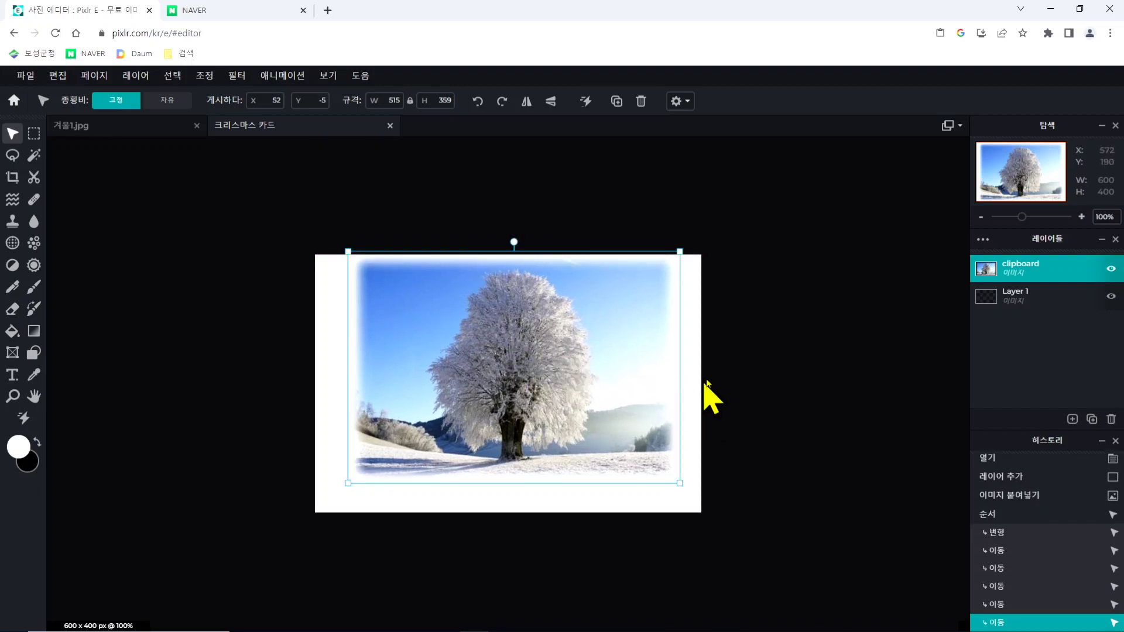
left_click(751, 356)
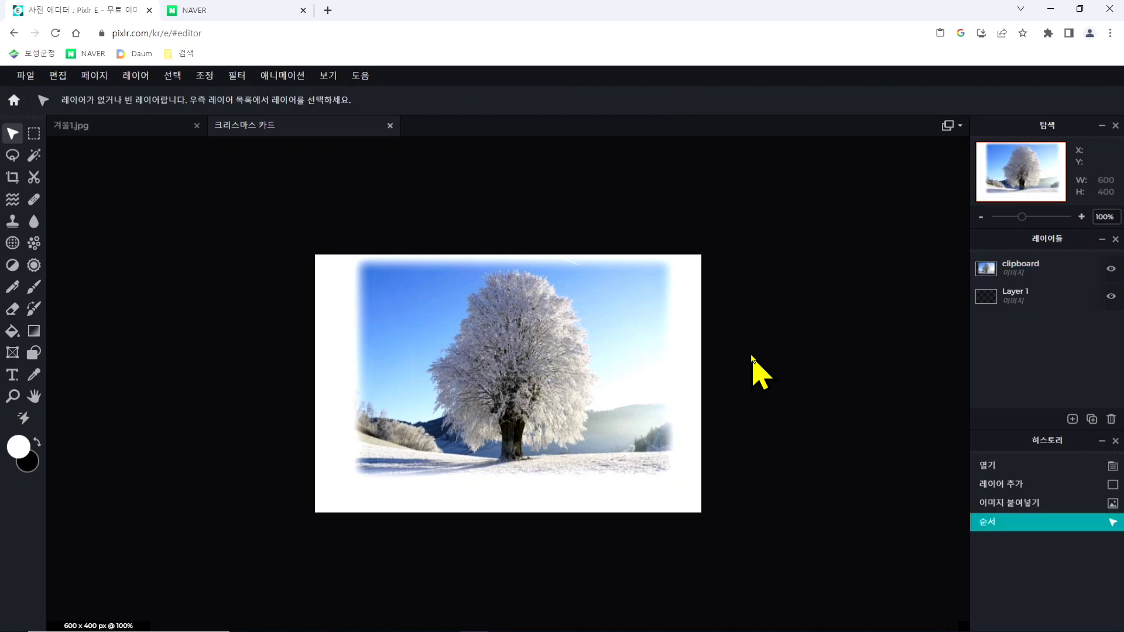
left_click(589, 368)
left_click(761, 385)
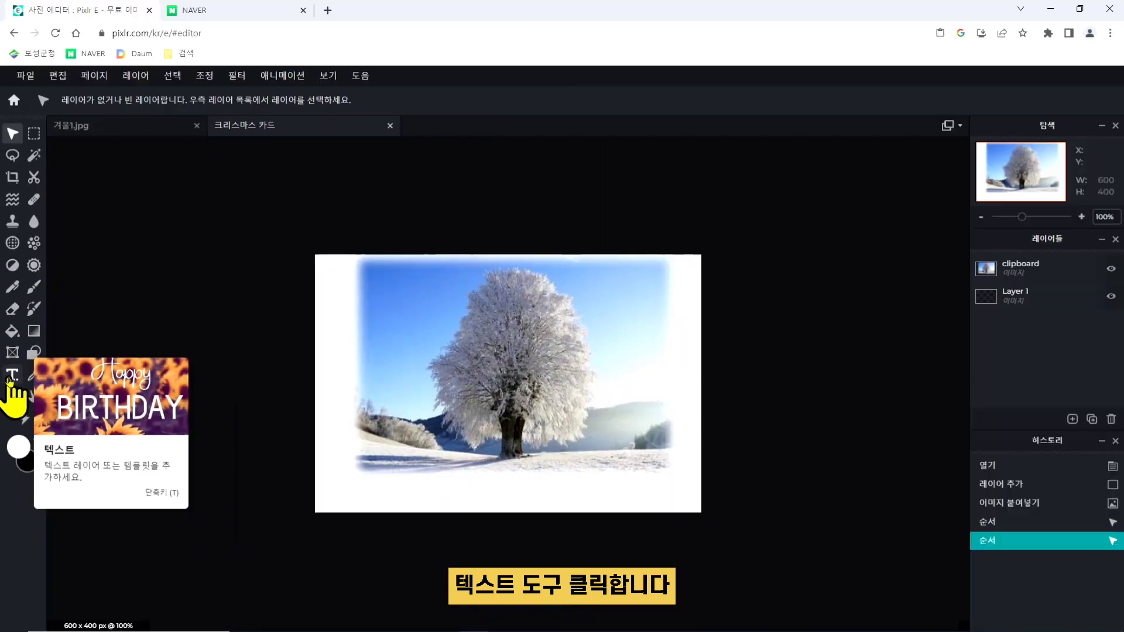
- Add a new text layer to the card with the text tool (텍스트)
left_click(27, 370)
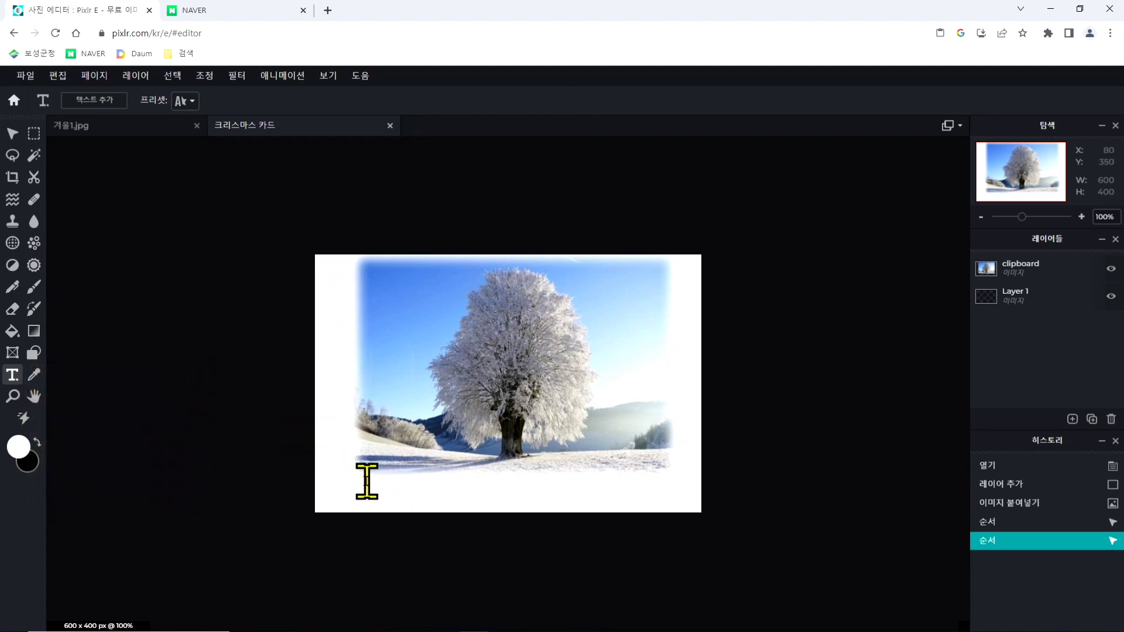
left_click(402, 482)
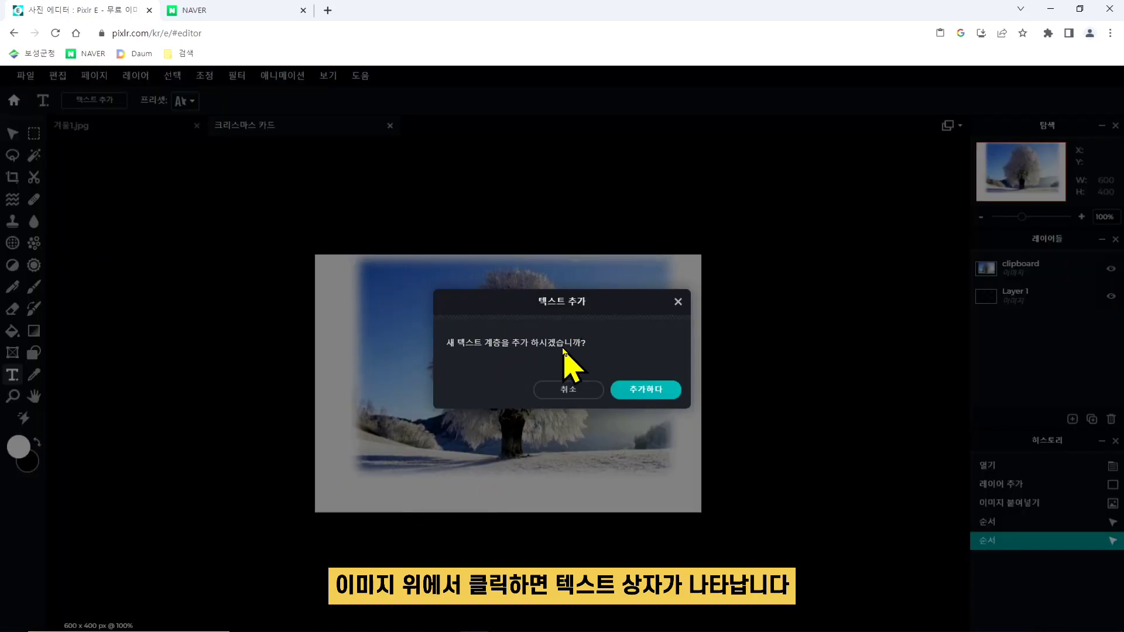
left_click(655, 393)
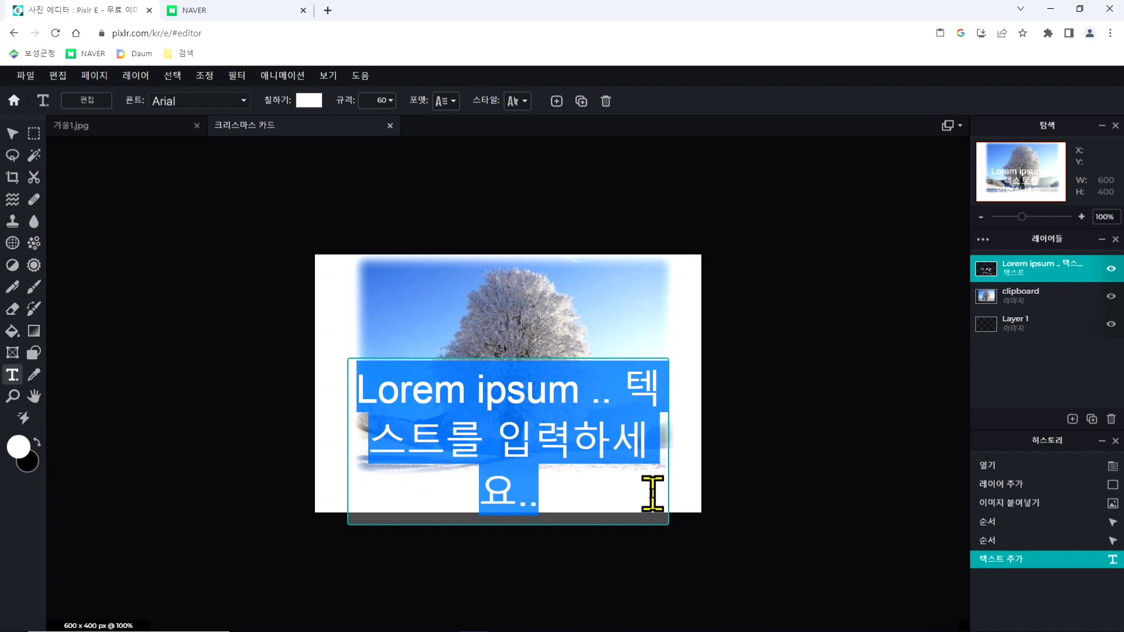
- Replace the placeholder text with "Merry Christmas" on two lines and finish editing the text
key("Delete")
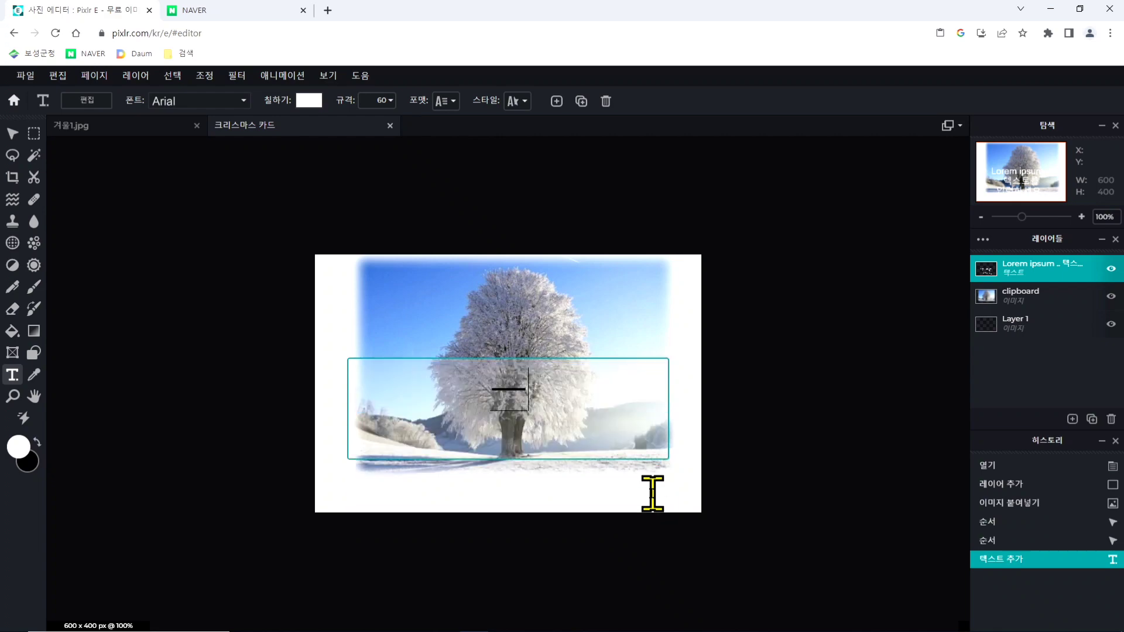
type("M")
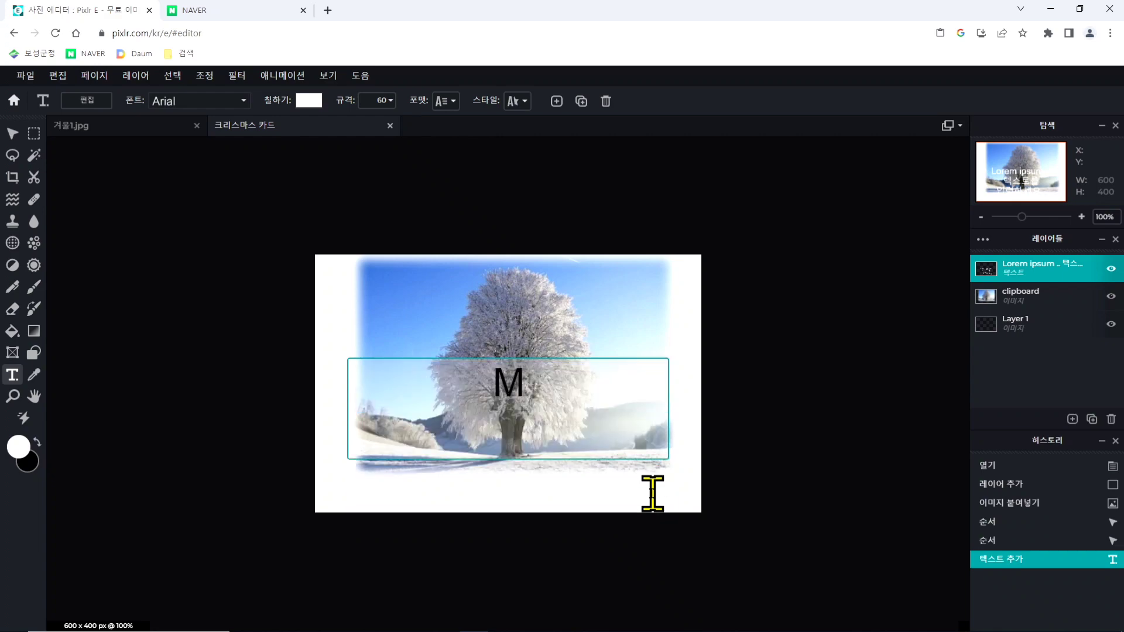
type("erry")
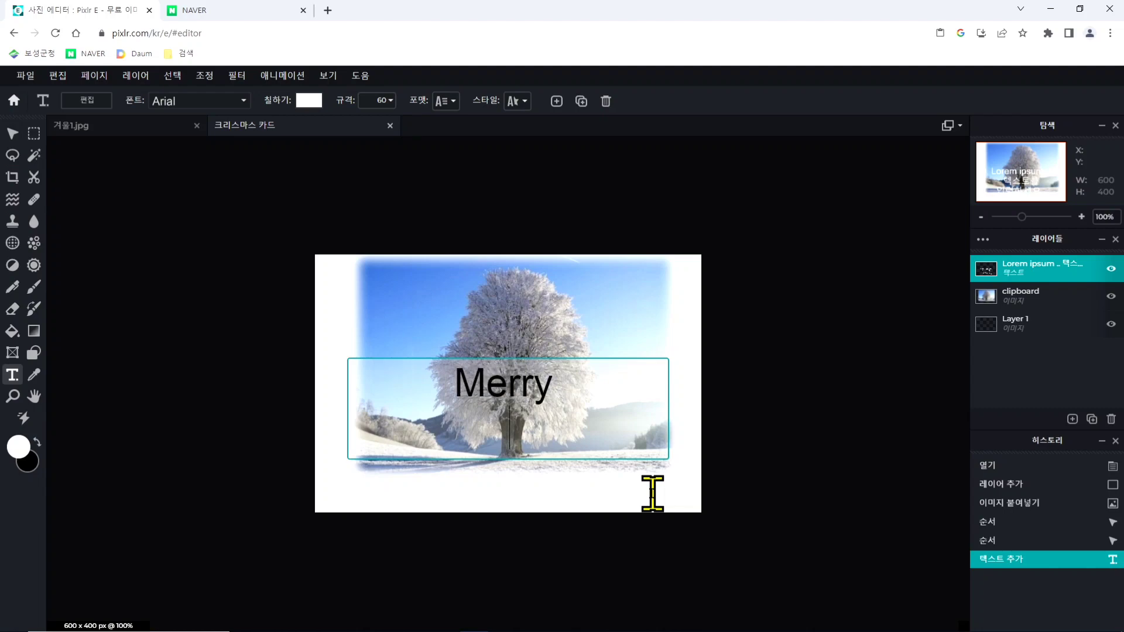
key("Return")
type("Chris")
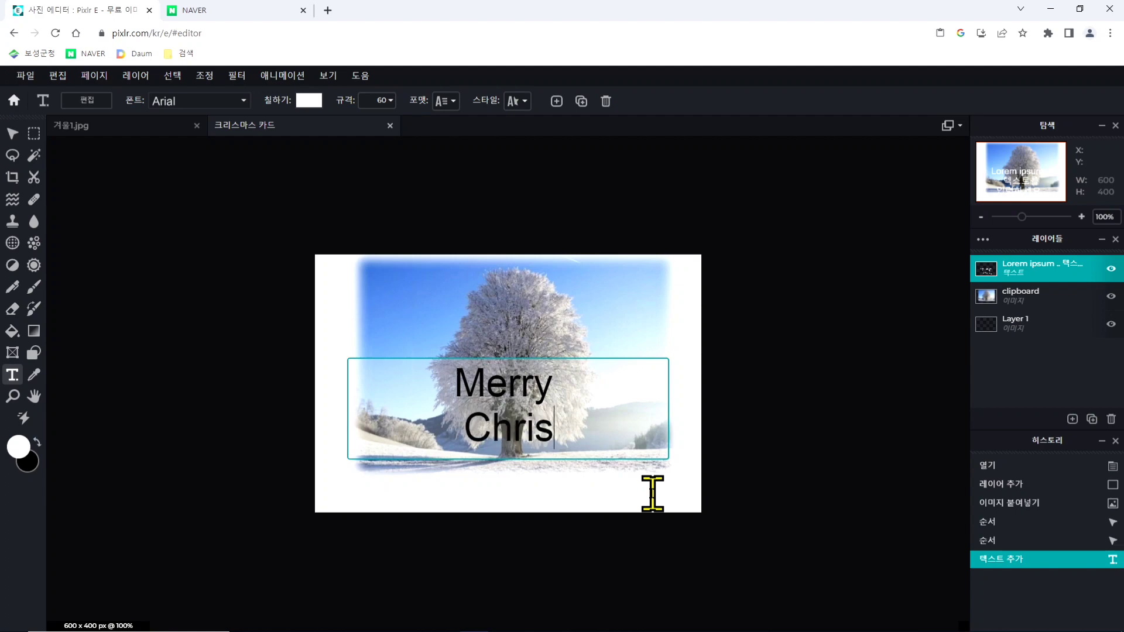
type("tmas")
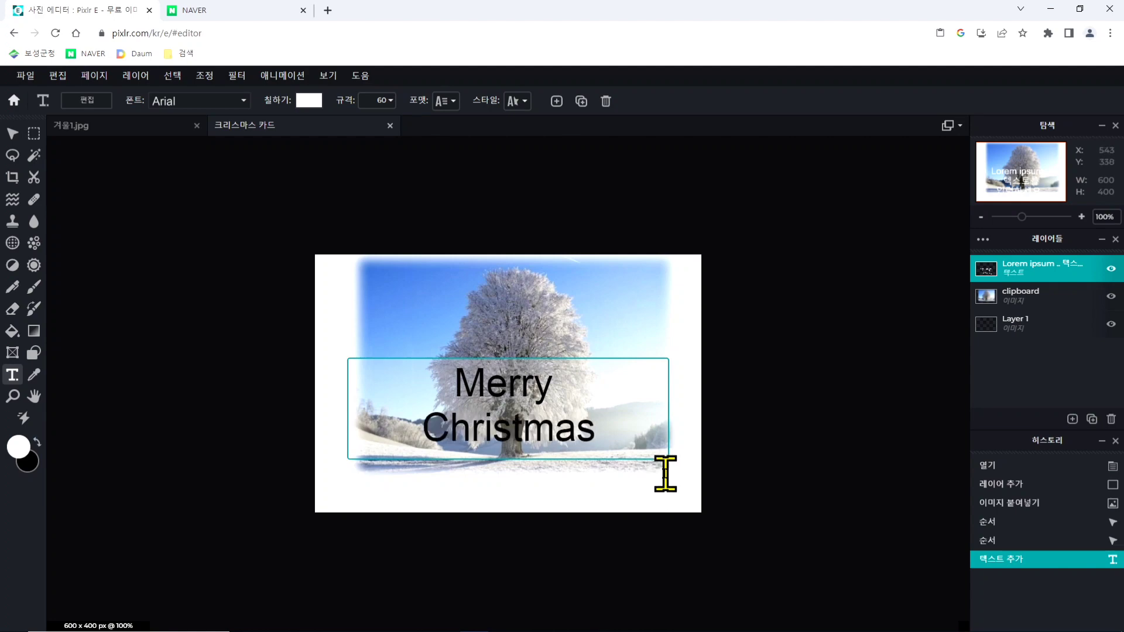
left_click(790, 417)
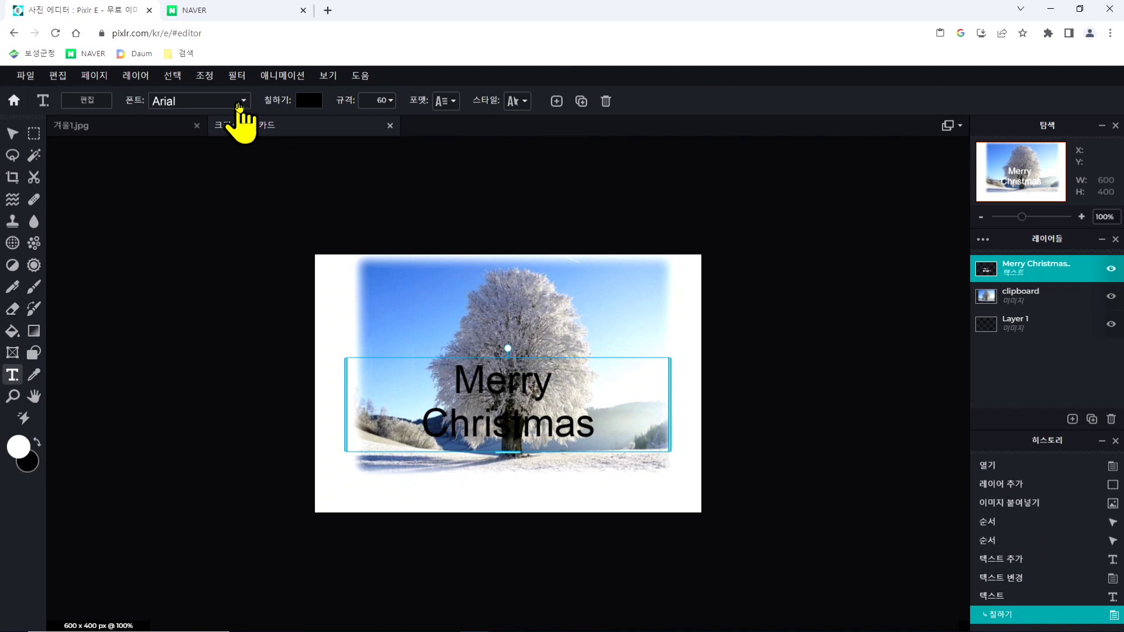
- Change the font of the Merry Christmas text to the free font Amaranth
left_click(240, 105)
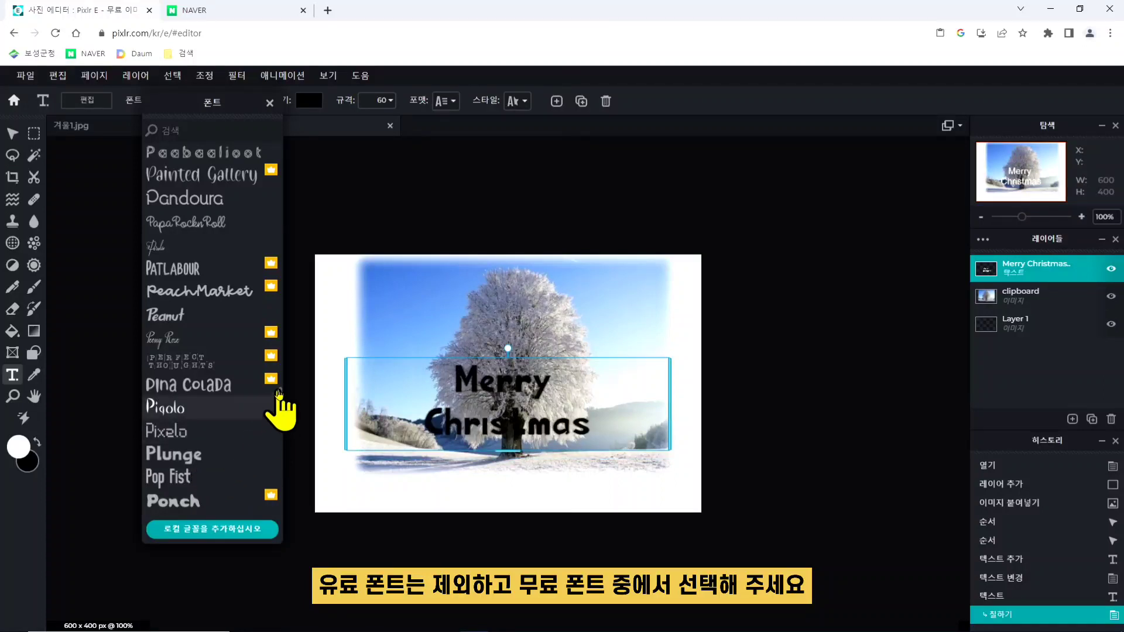
scroll(235, 421, "up", 20)
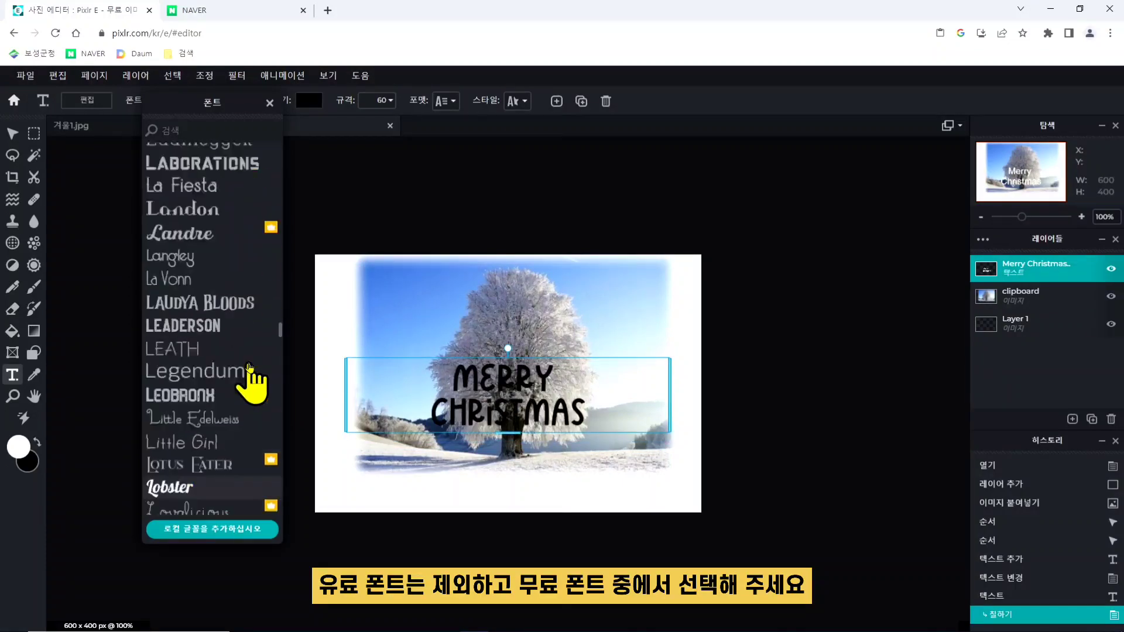
scroll(249, 368, "up", 20)
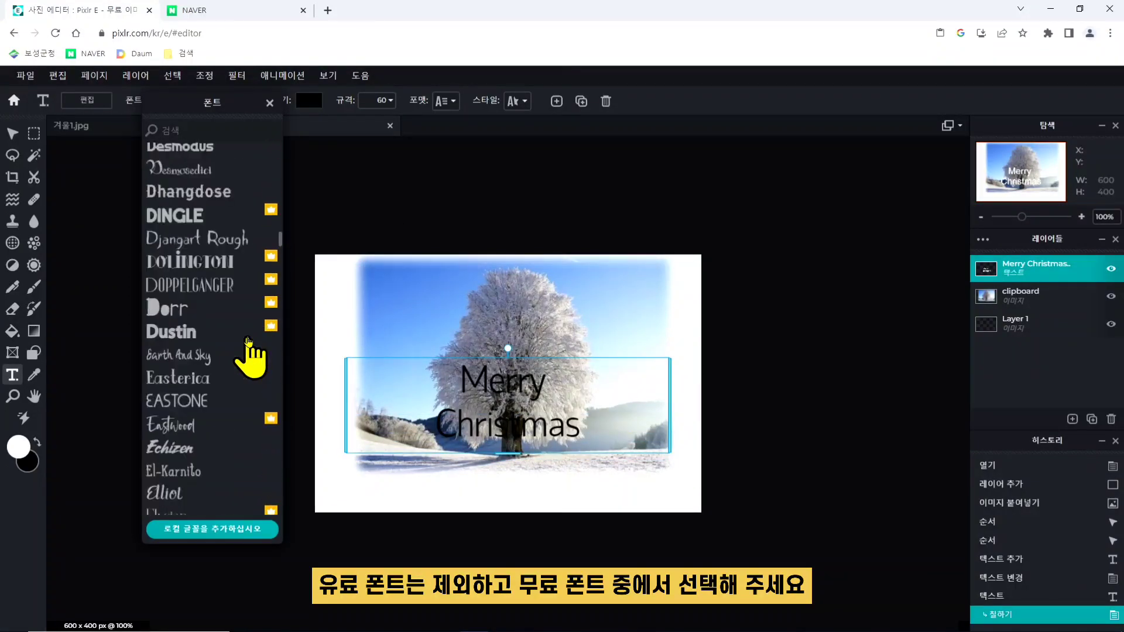
scroll(249, 351, "up", 20)
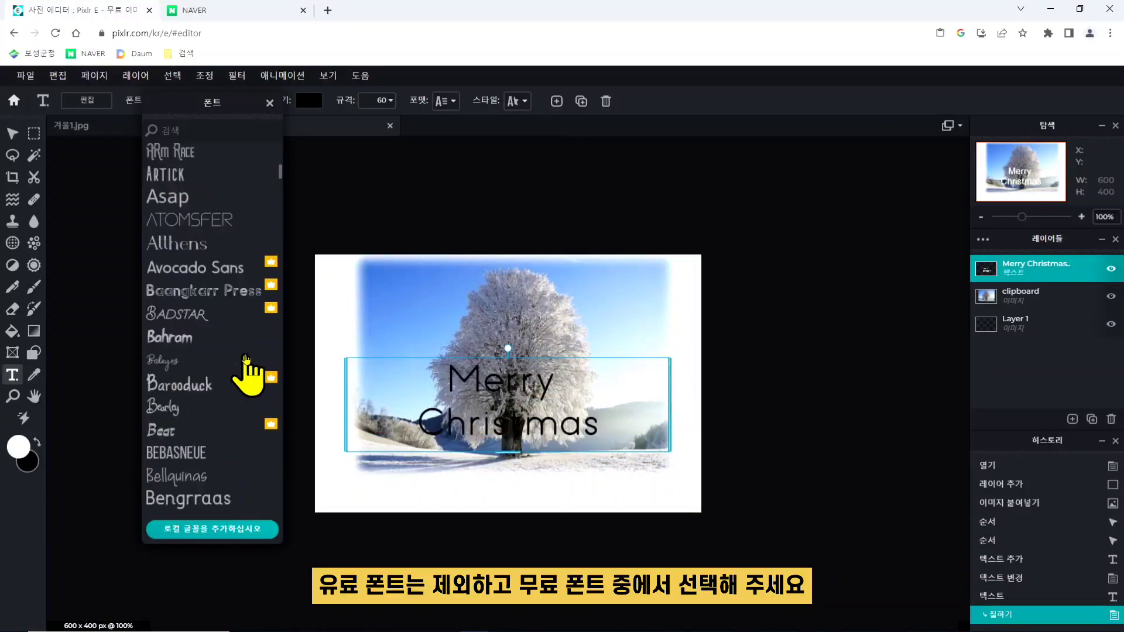
scroll(251, 369, "up", 10)
left_click(220, 457)
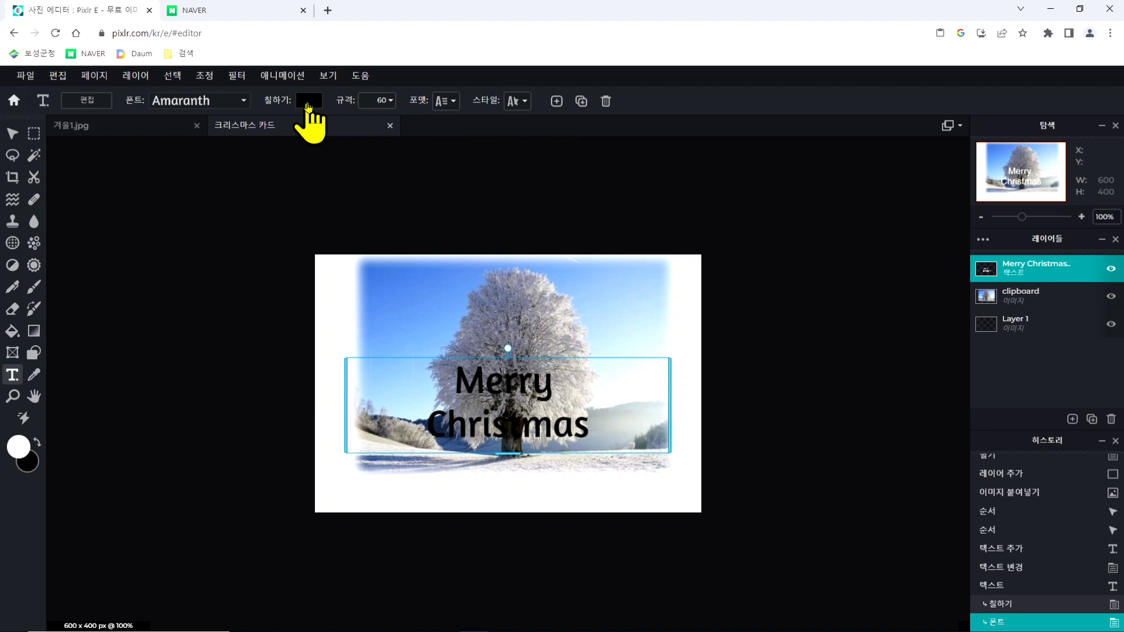
- Set the fill colour (칠하기) of the Merry Christmas text to bright pink, about #EA32B3
left_click(308, 107)
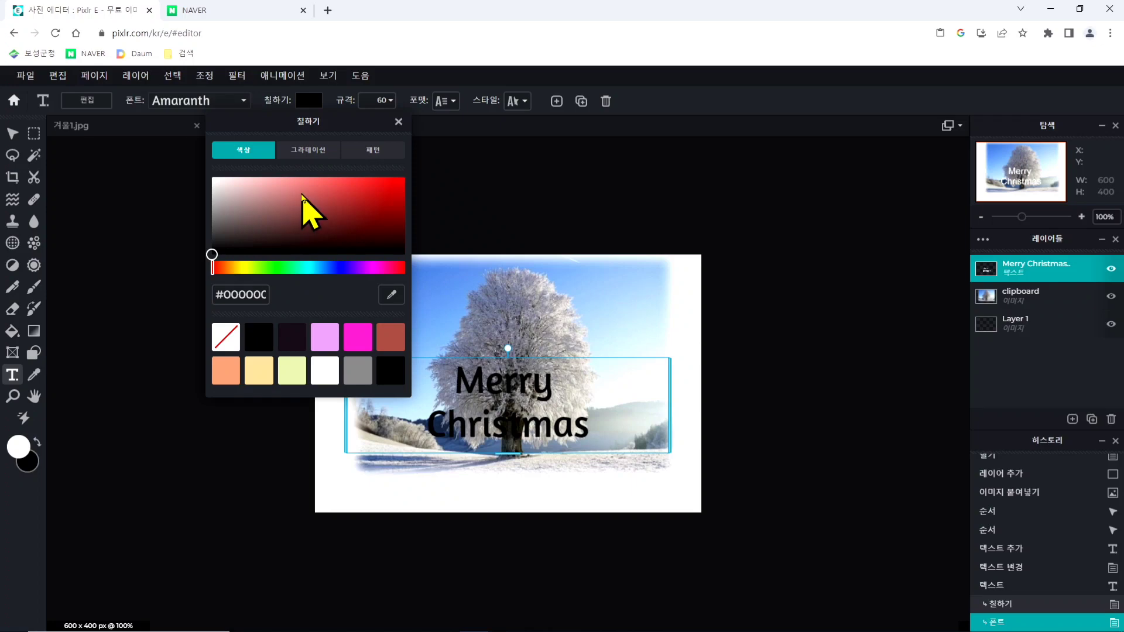
left_click_drag(339, 270, 383, 277)
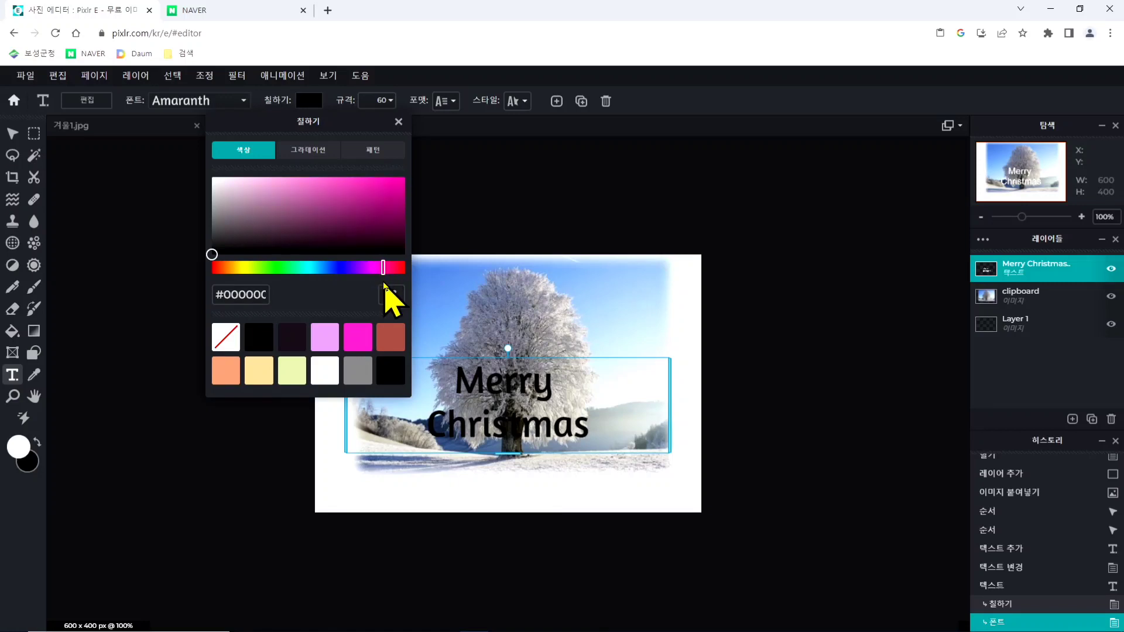
left_click_drag(279, 194, 366, 210)
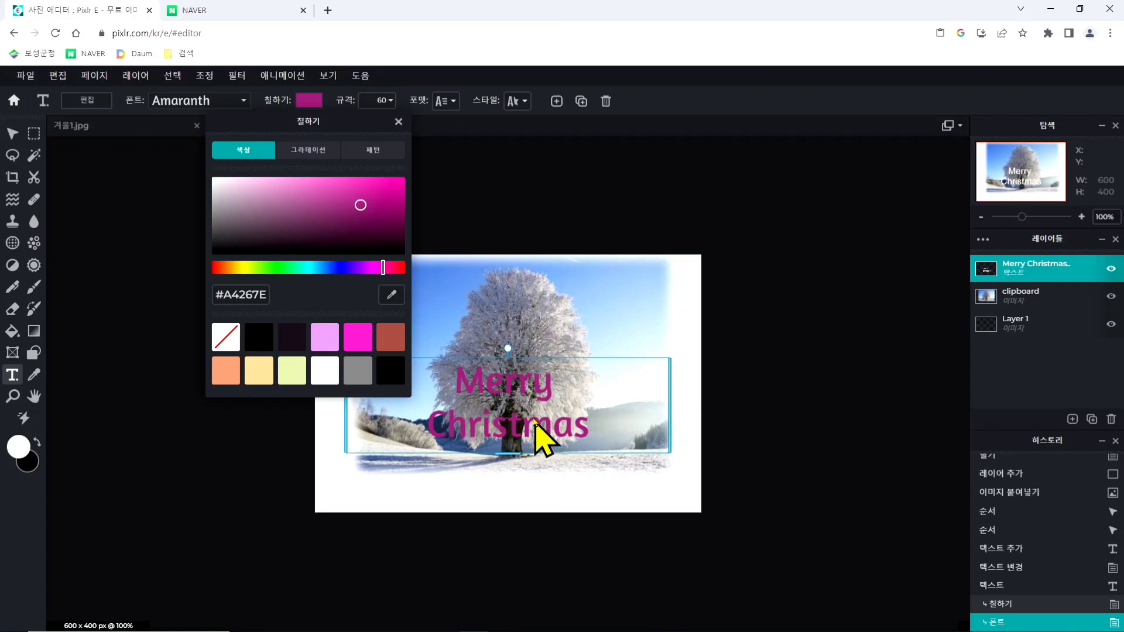
mouse_move(360, 205)
left_mouse_down()
mouse_move(354, 186)
mouse_move(298, 191)
mouse_move(363, 183)
left_mouse_up()
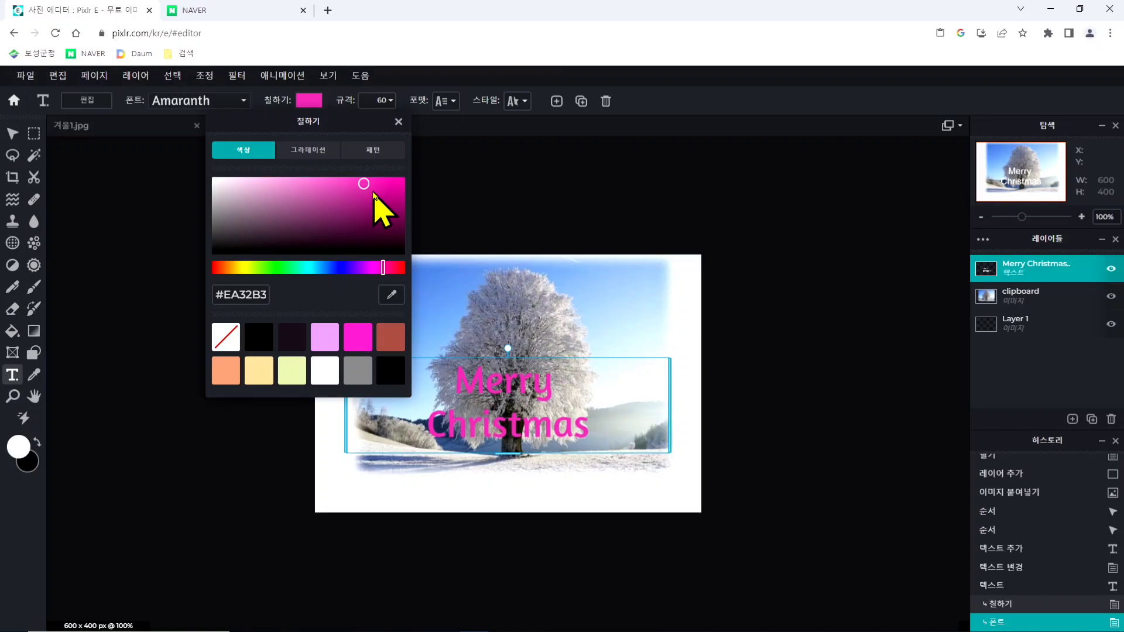
- Set the font size (규격) of the Merry Christmas text to 82
left_click(550, 186)
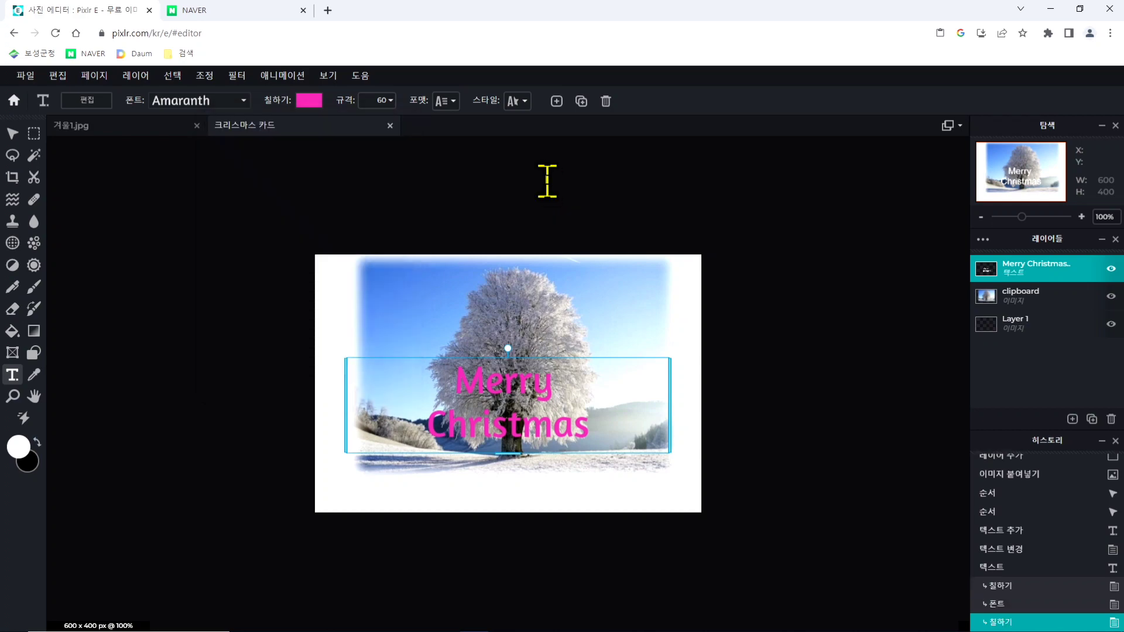
left_click(392, 102)
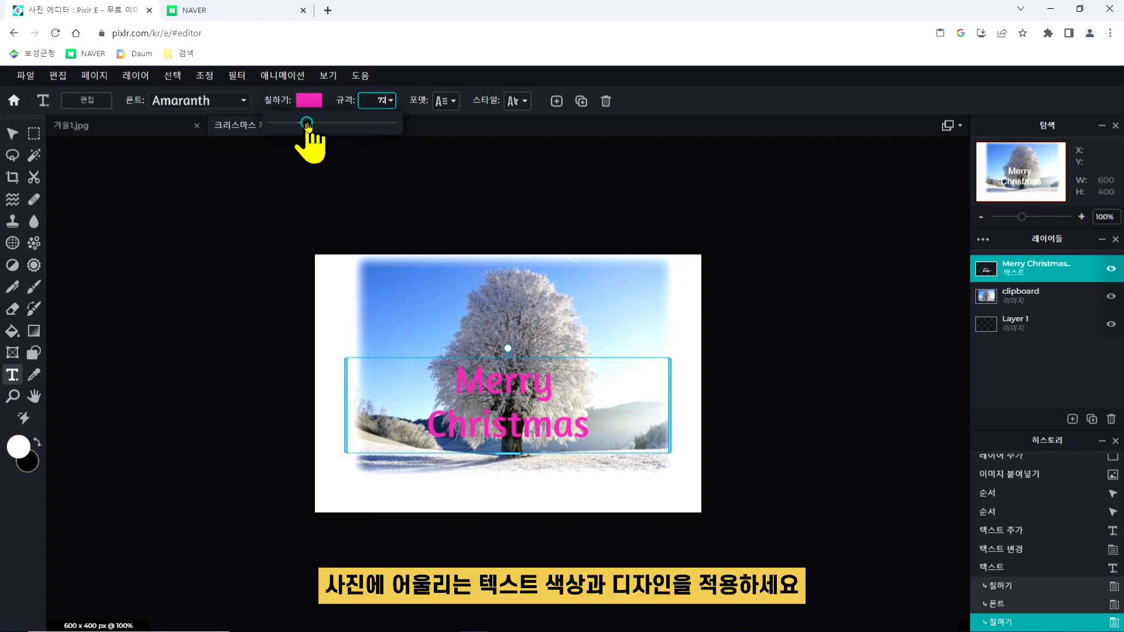
left_click_drag(302, 123, 313, 130)
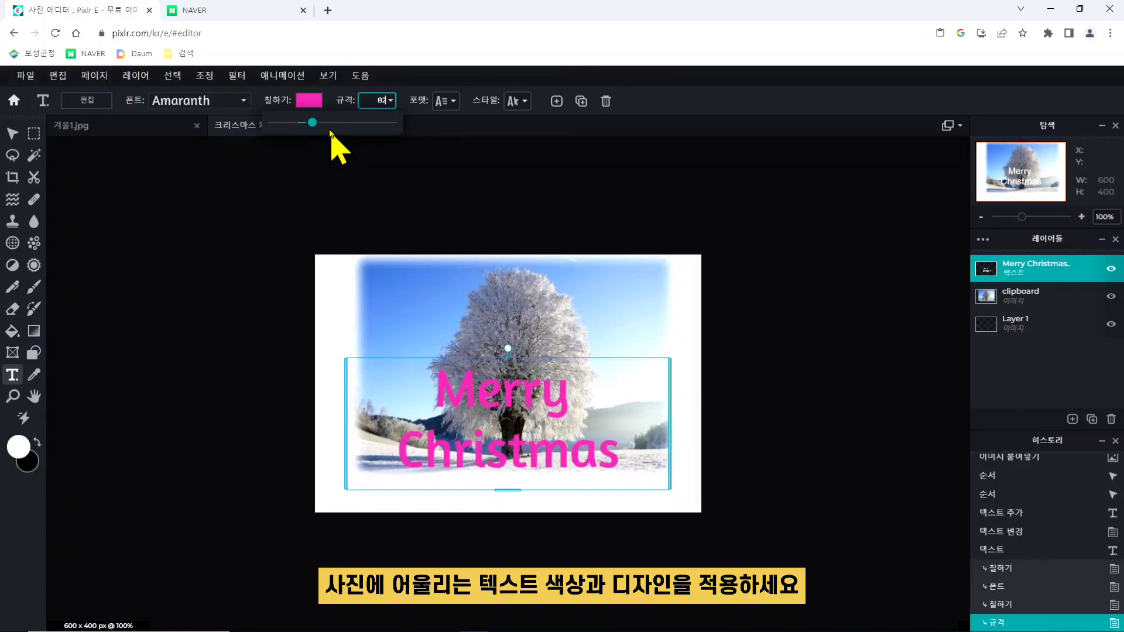
left_click(506, 189)
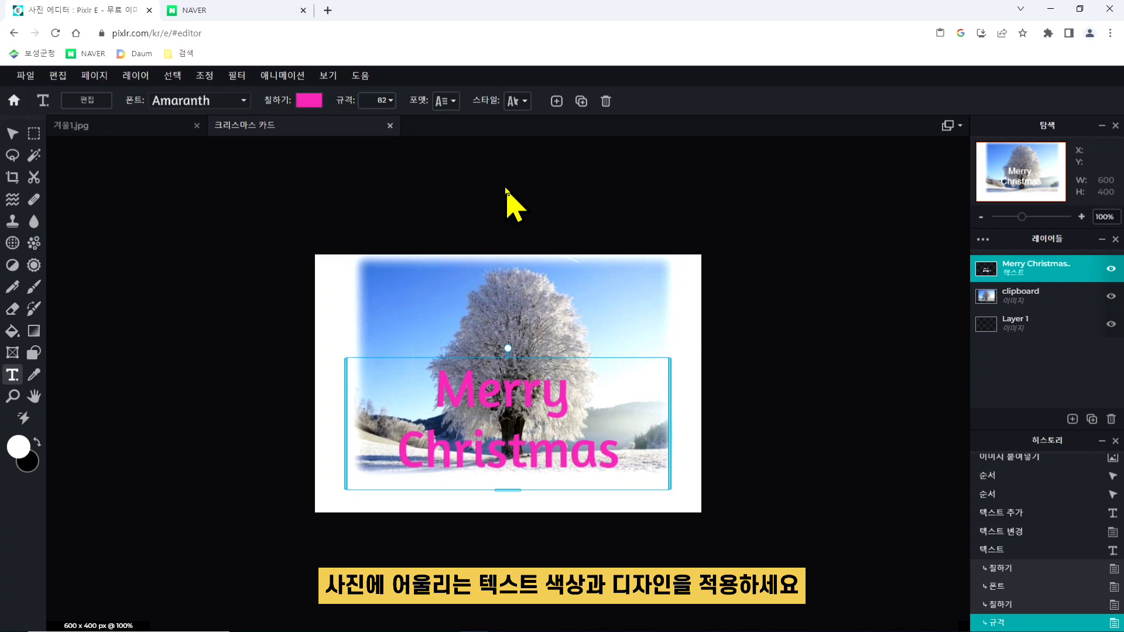
- Try an arch curve (커브) of 78 on the Merry Christmas text and switch the curve off again
left_click(519, 103)
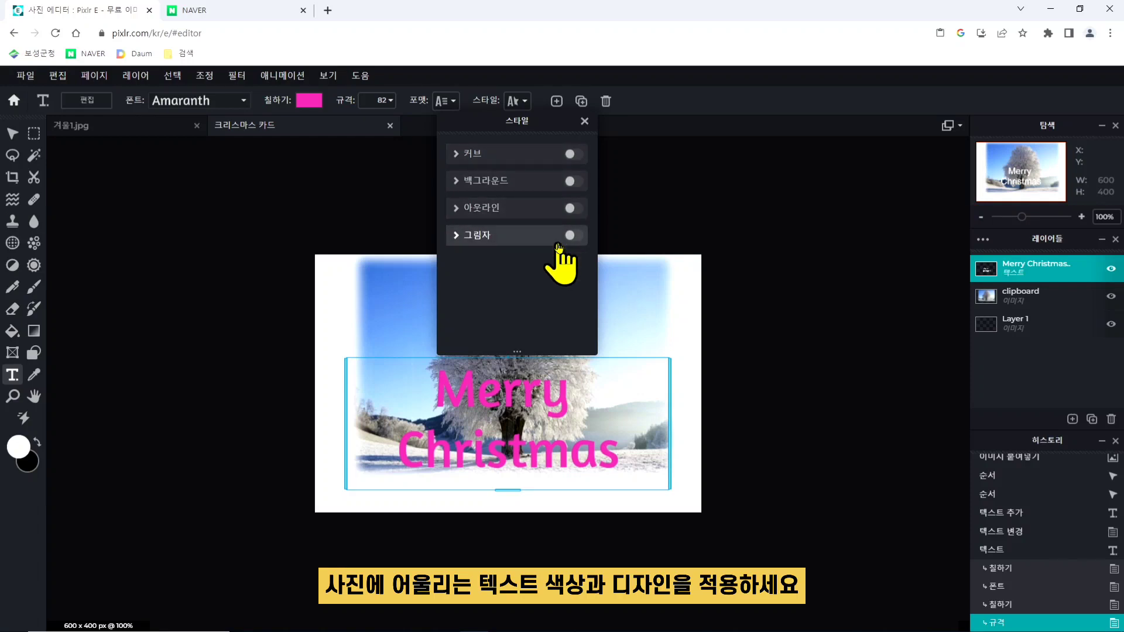
left_click(574, 155)
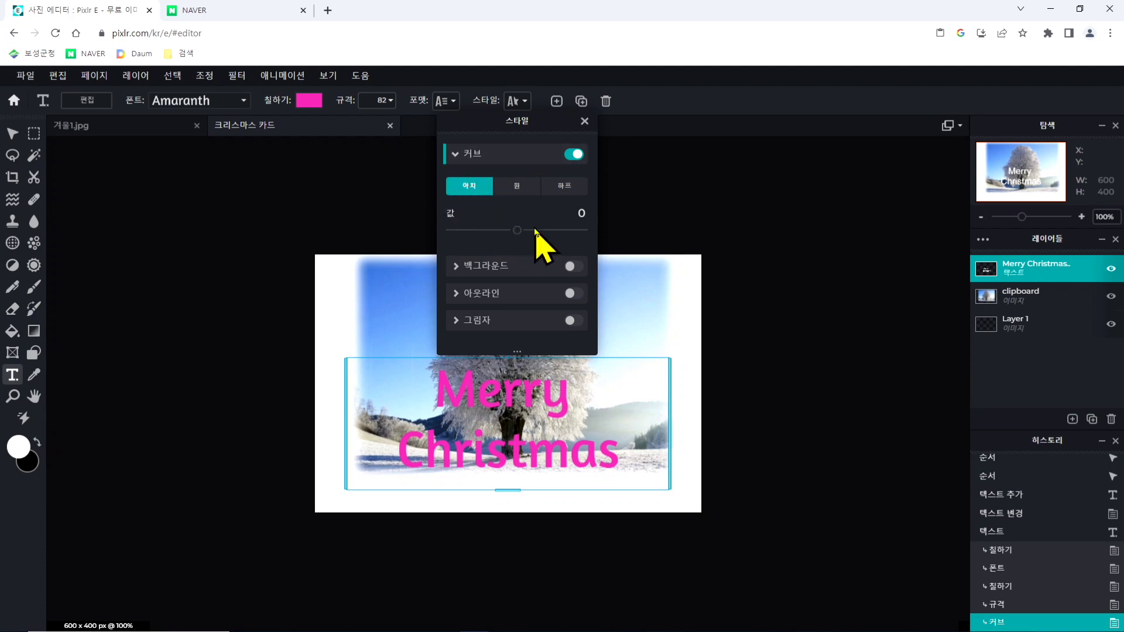
left_click_drag(518, 233, 570, 234)
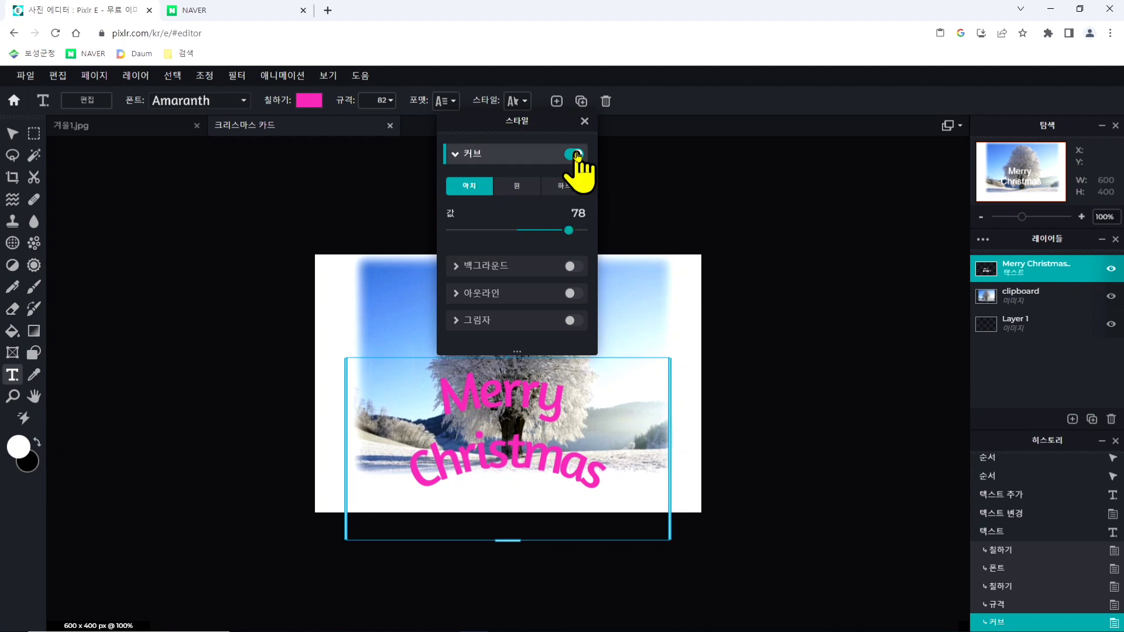
left_click(575, 154)
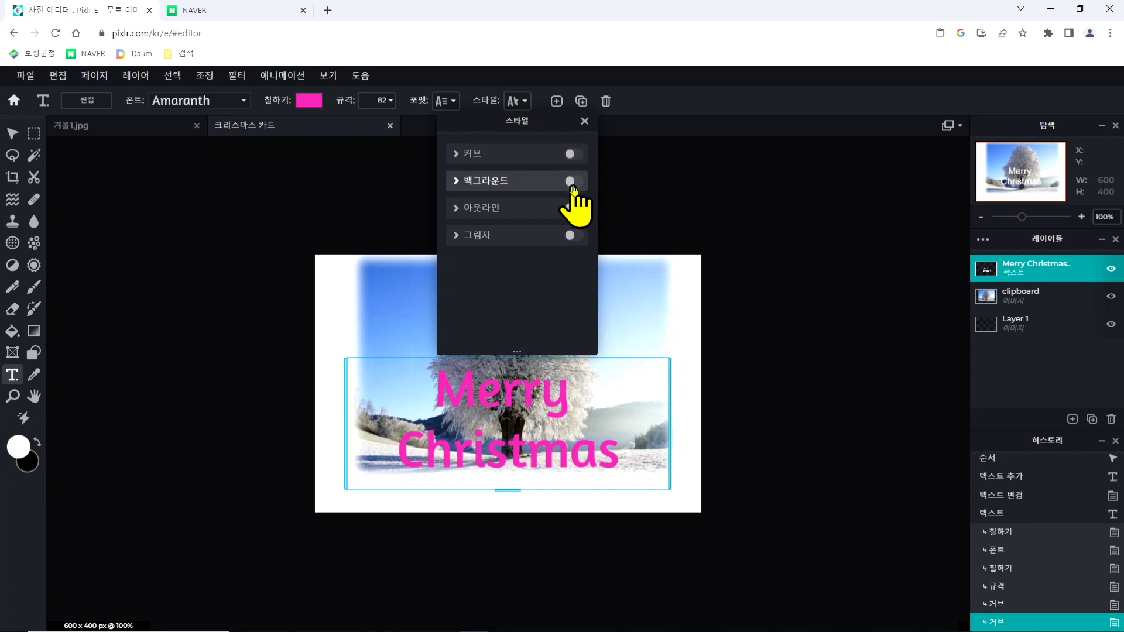
- Try a salmon-pink background (백그라운드) behind the Merry Christmas text and switch the background off again
left_click(573, 181)
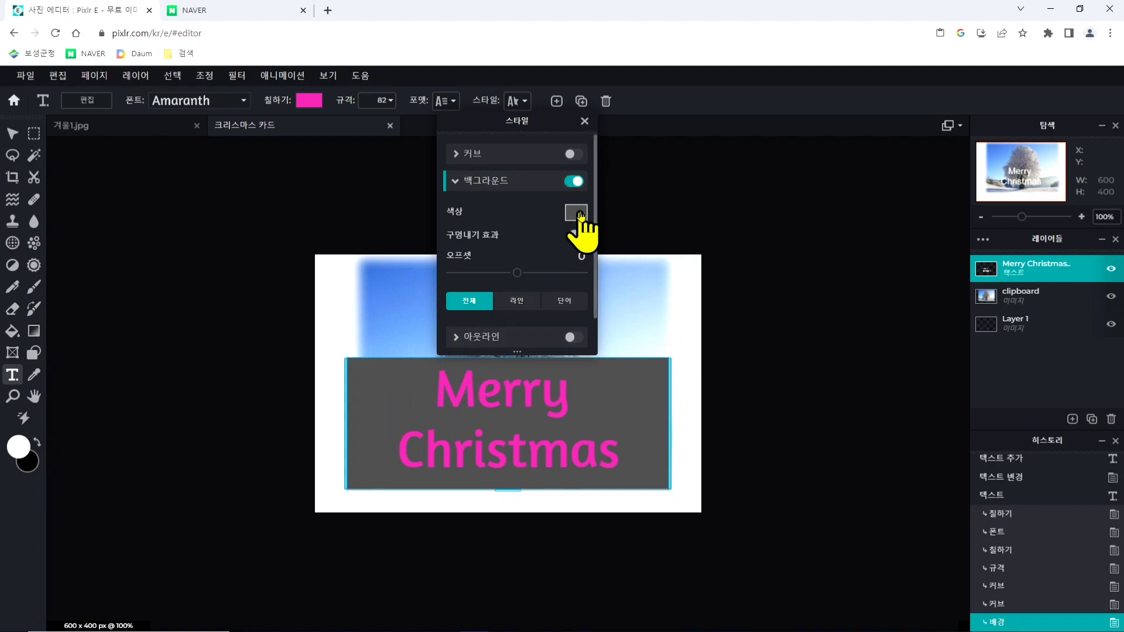
left_click(579, 213)
left_click_drag(507, 321, 472, 290)
left_click(678, 457)
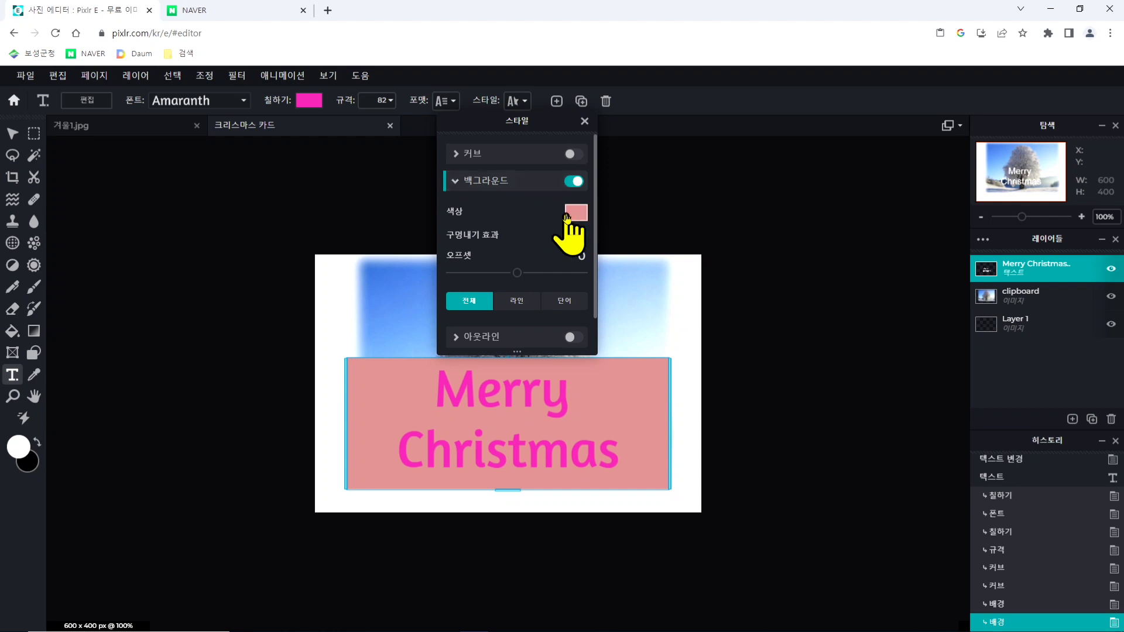
left_click(575, 182)
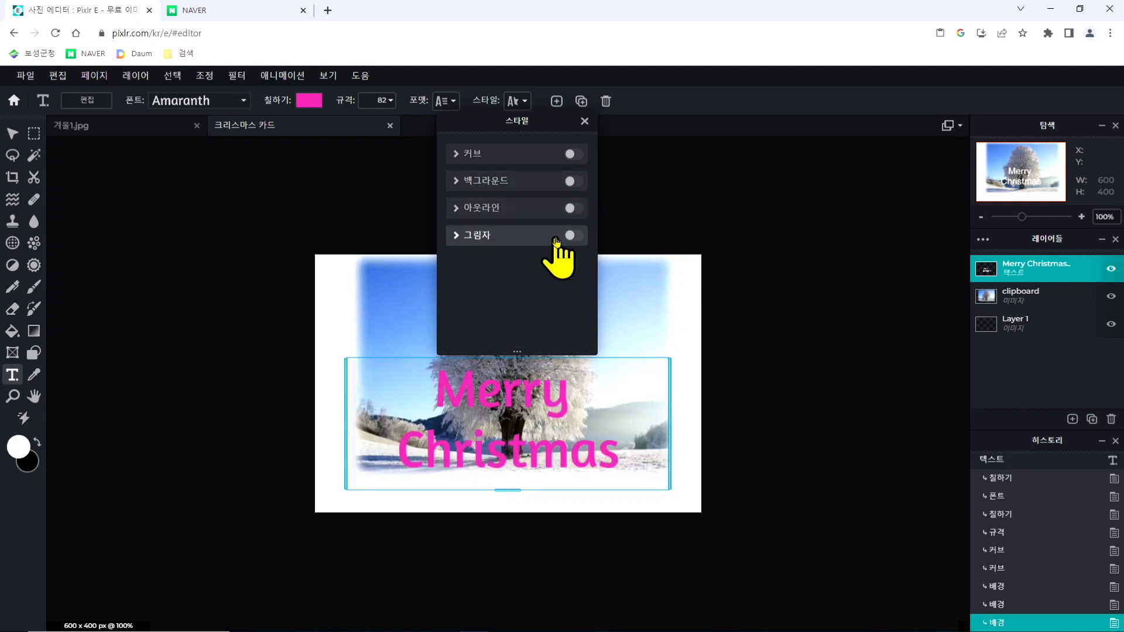
- Turn on the outline (아웃라인) of the Merry Christmas text and set its colour to pale pink, about #EED1D1
left_click(569, 209)
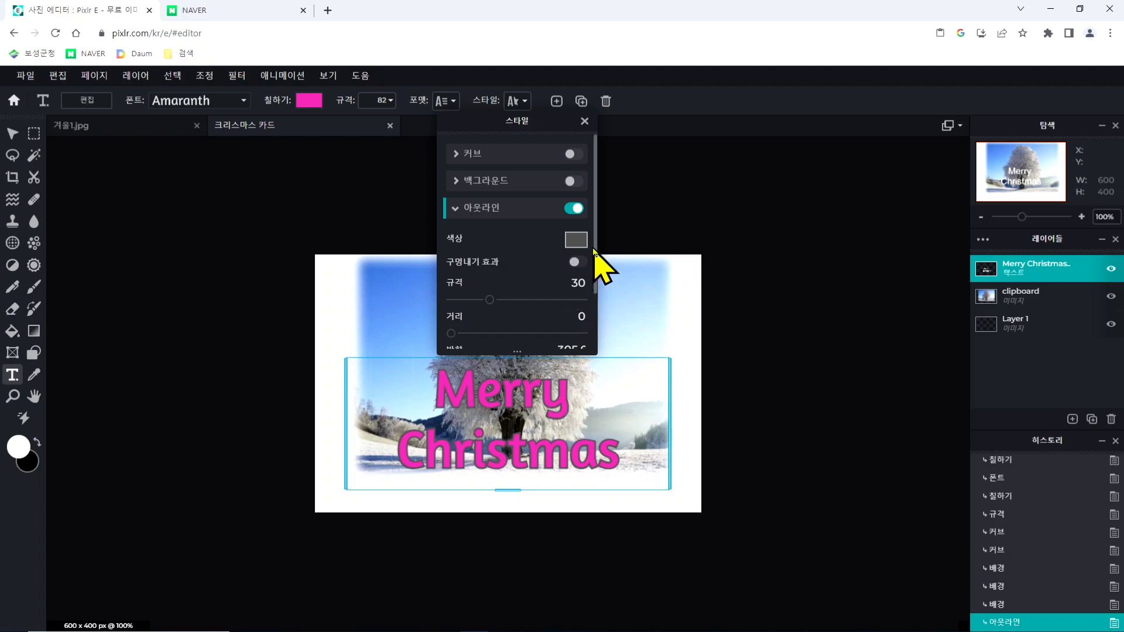
left_click(575, 241)
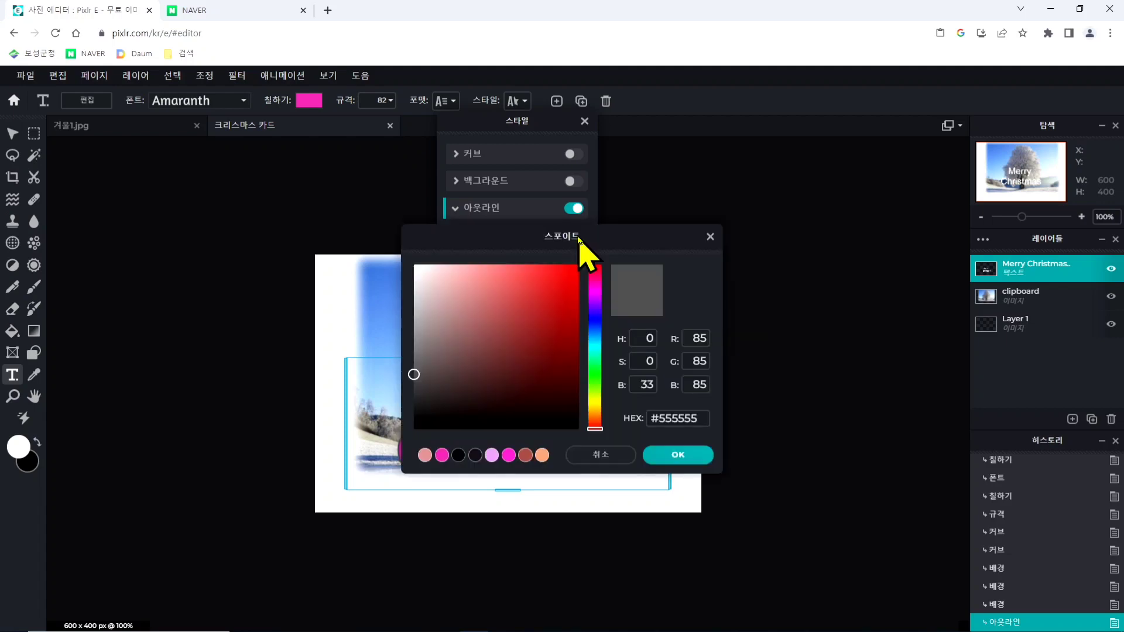
left_click(523, 304)
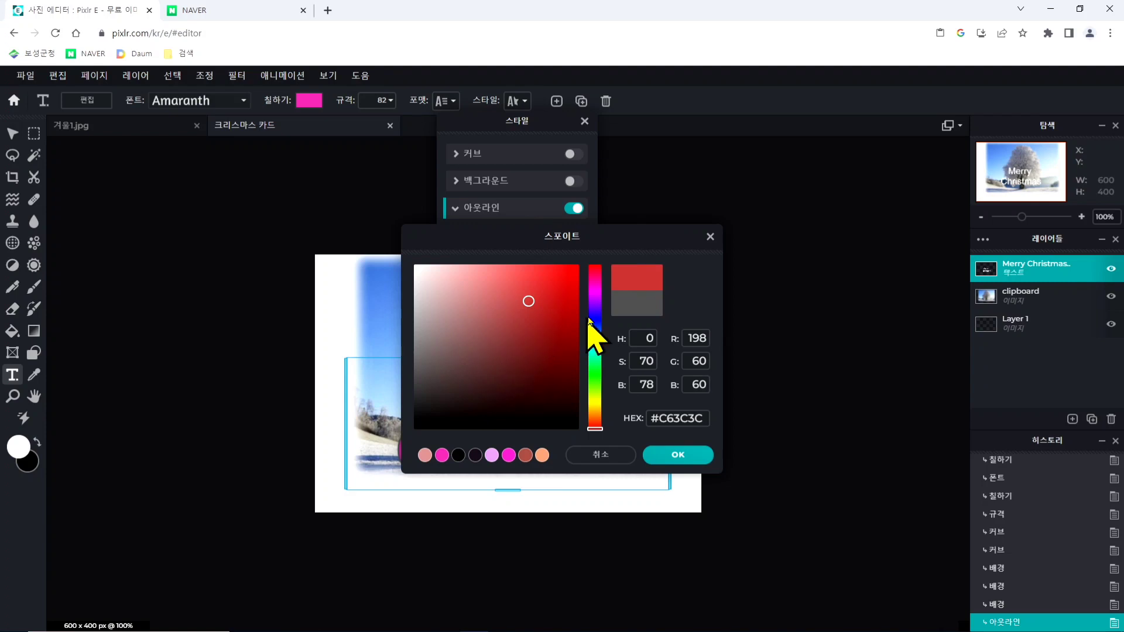
left_click(710, 236)
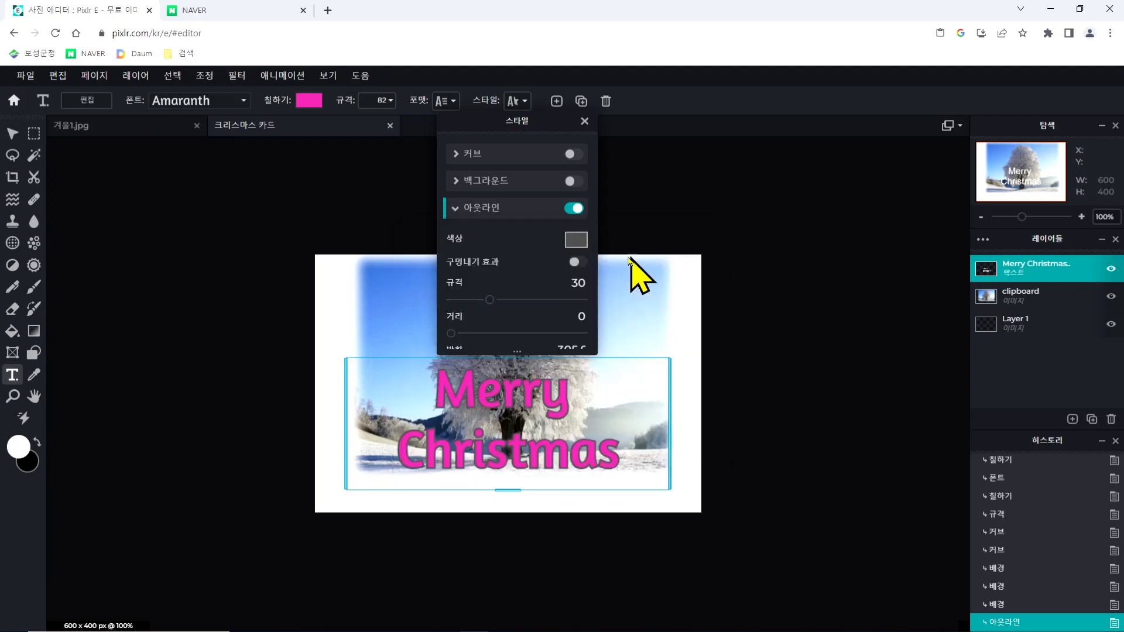
left_click(574, 241)
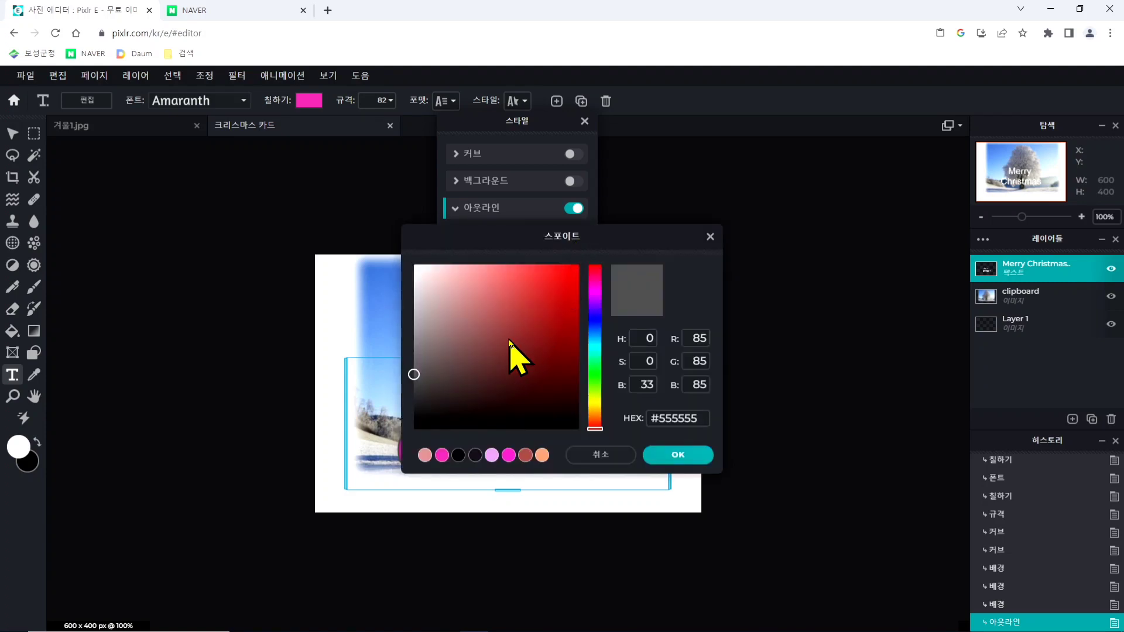
left_click_drag(502, 241, 592, 326)
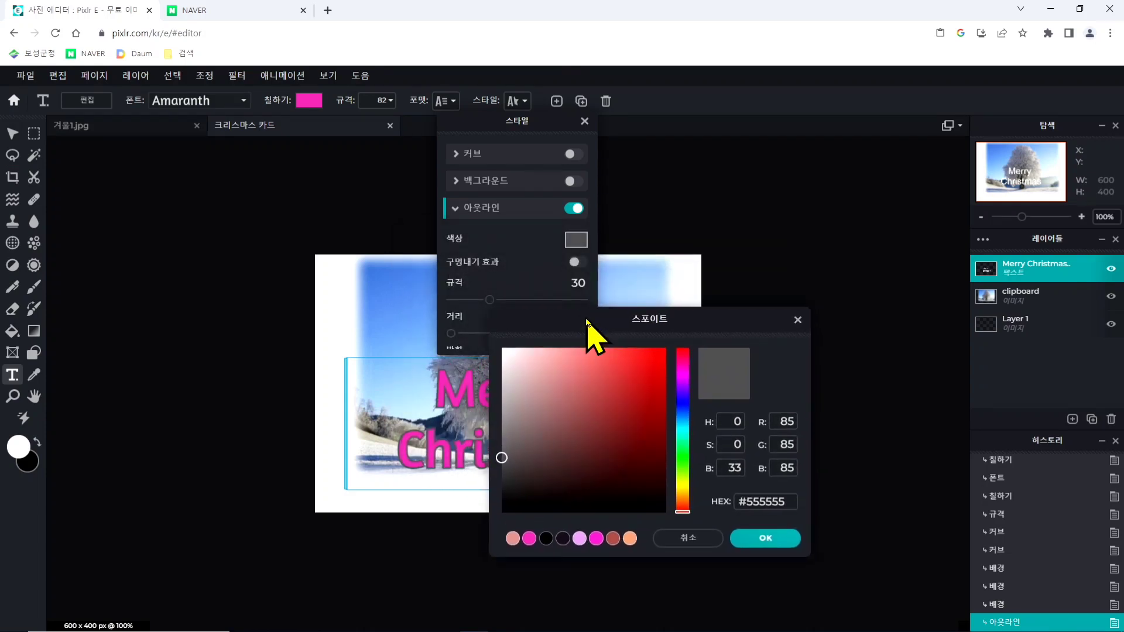
left_click_drag(558, 403, 601, 388)
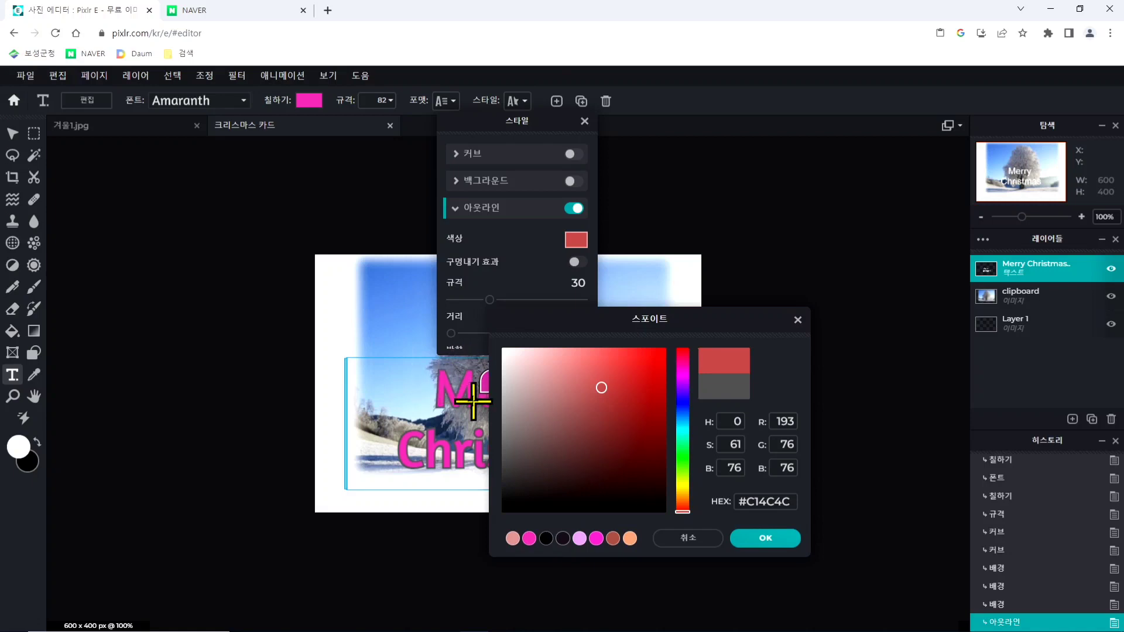
left_click(605, 400)
left_click_drag(558, 380, 521, 358)
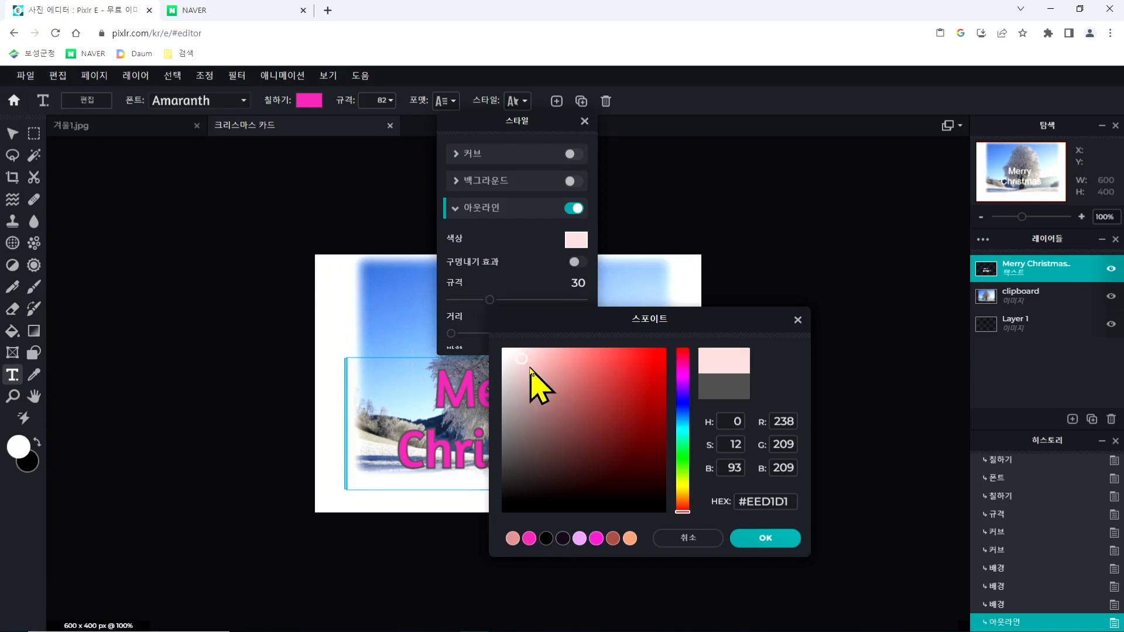
left_click(761, 539)
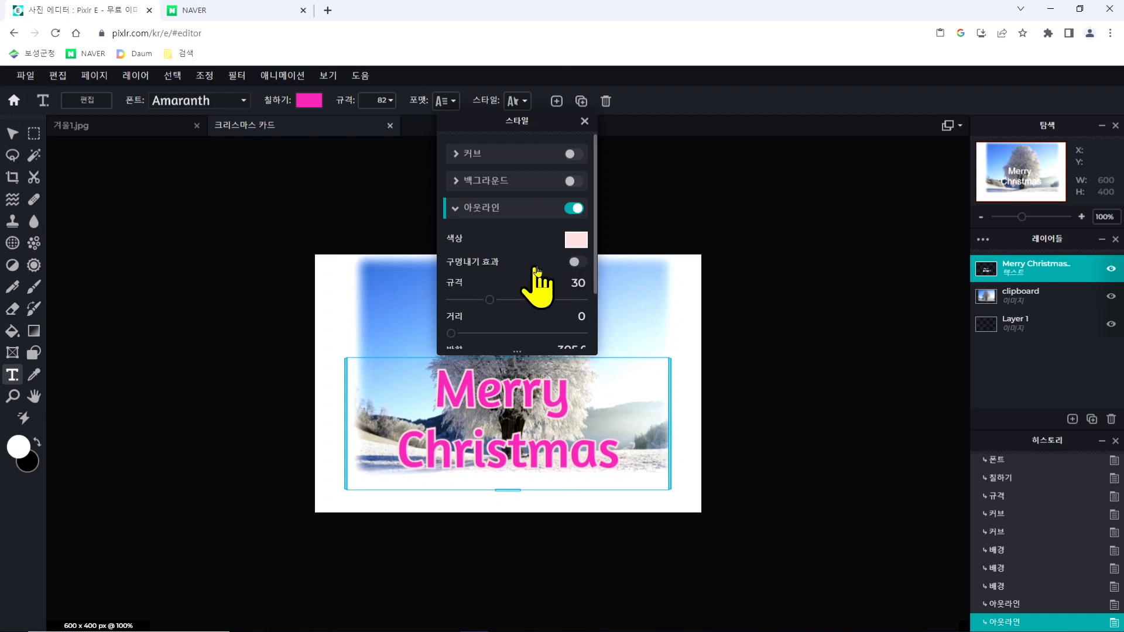
- Try the knockout effect (구멍내기 효과) on the text outline, remove it and switch the outline off
left_click(577, 265)
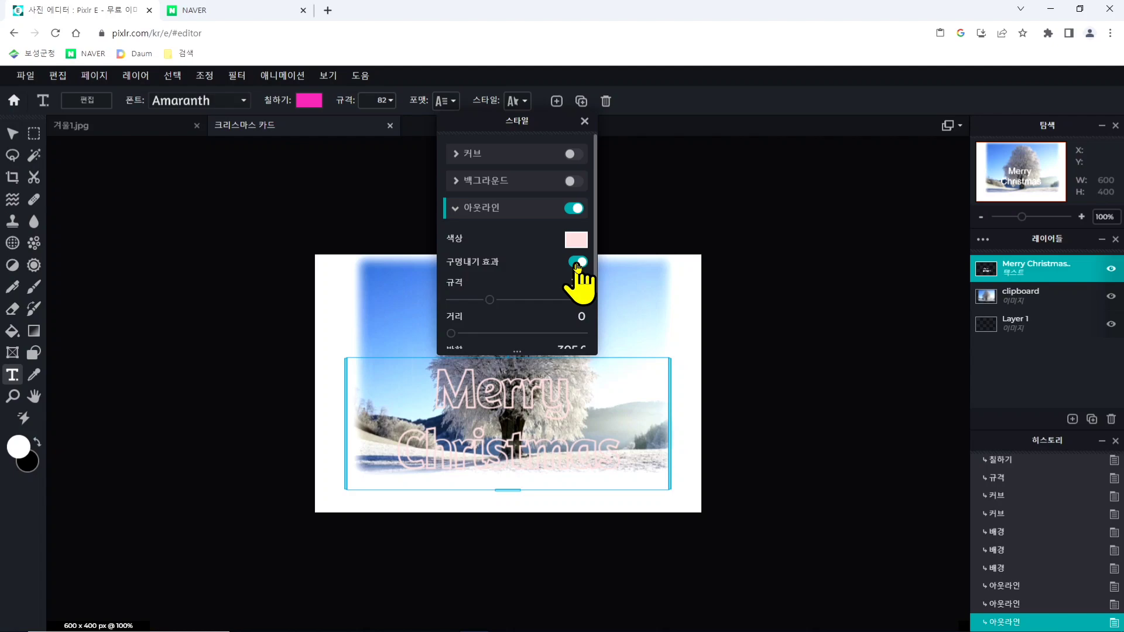
left_click(577, 263)
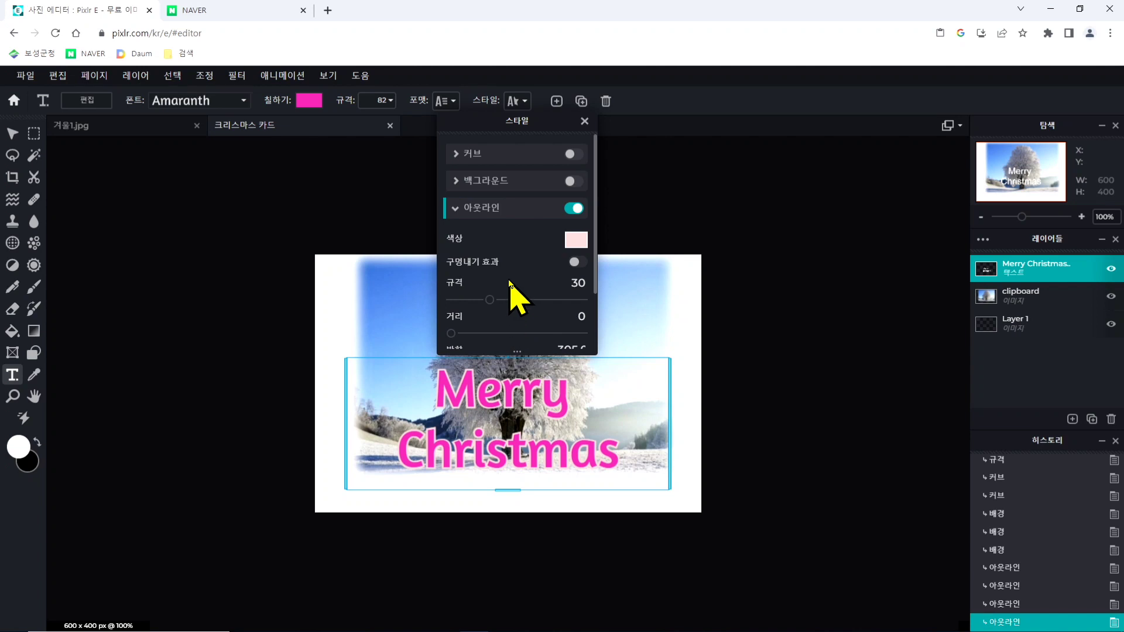
left_click(454, 208)
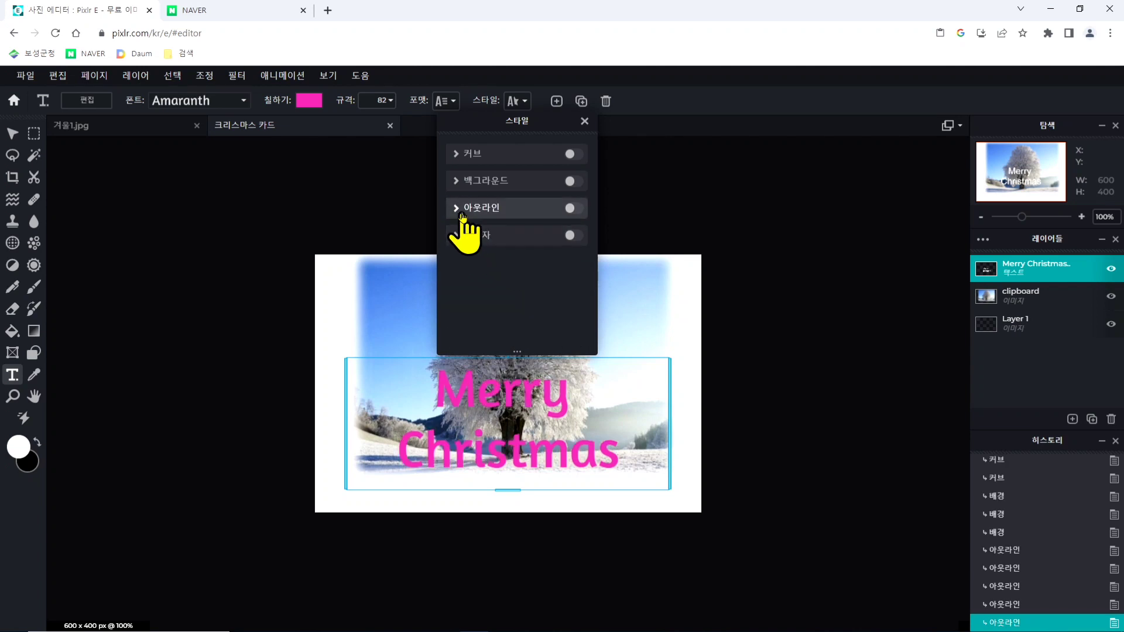
- Turn on the shadow (그림자) of the Merry Christmas text with blur (블러) 43 and distance (거리) 41
left_click(573, 235)
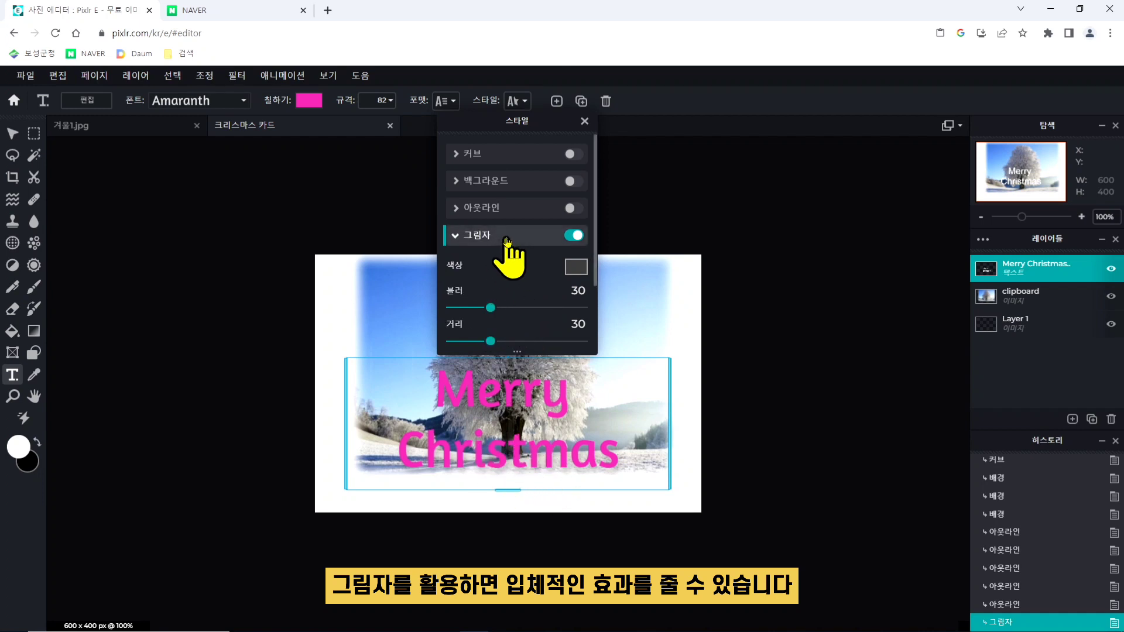
scroll(511, 292, "down", 2)
scroll(494, 279, "down", 1)
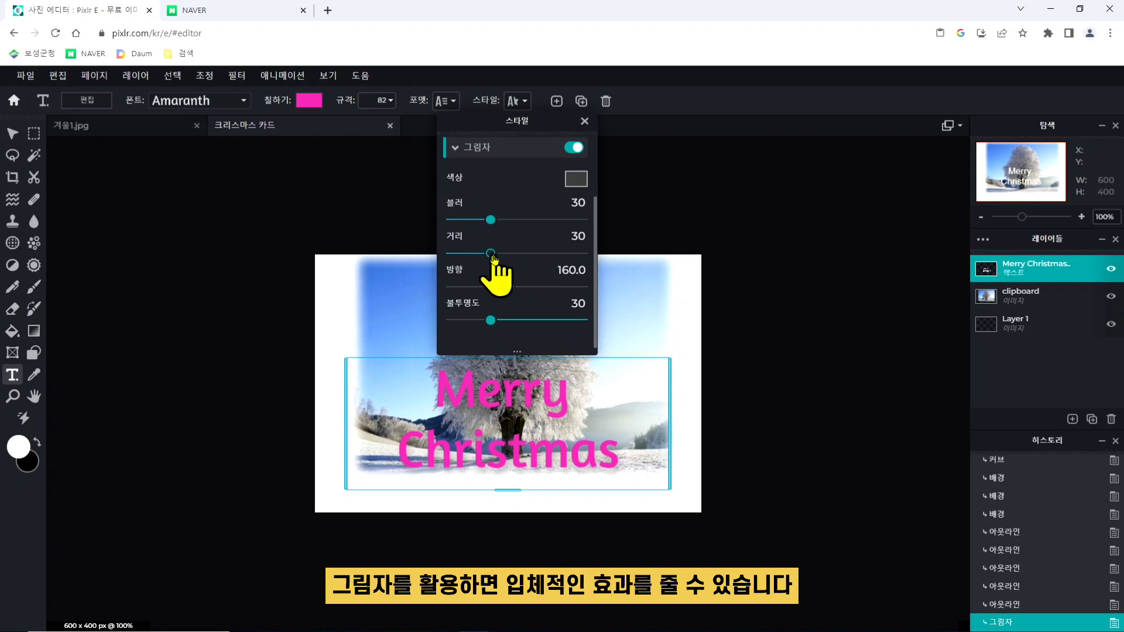
left_click_drag(492, 254, 567, 255)
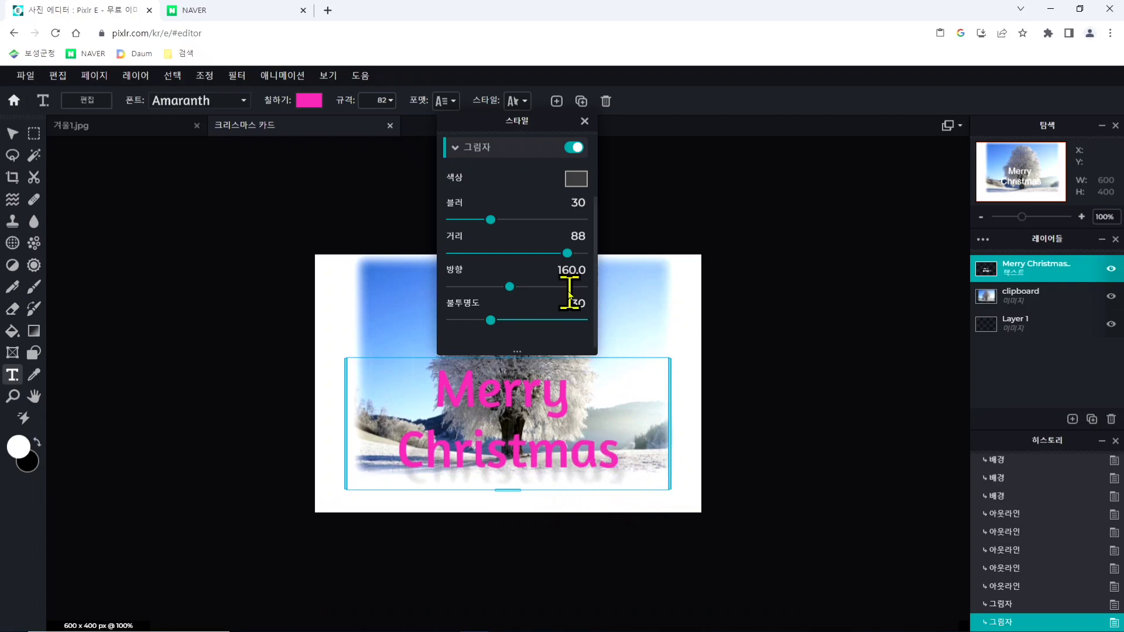
left_click_drag(567, 253, 457, 226)
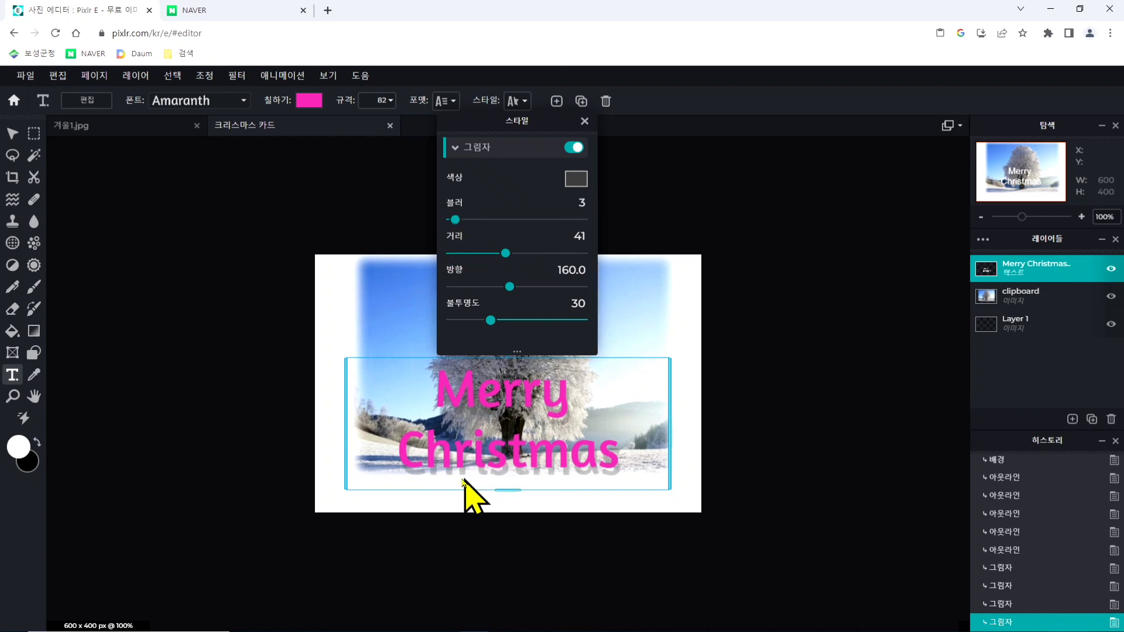
left_click_drag(456, 220, 508, 221)
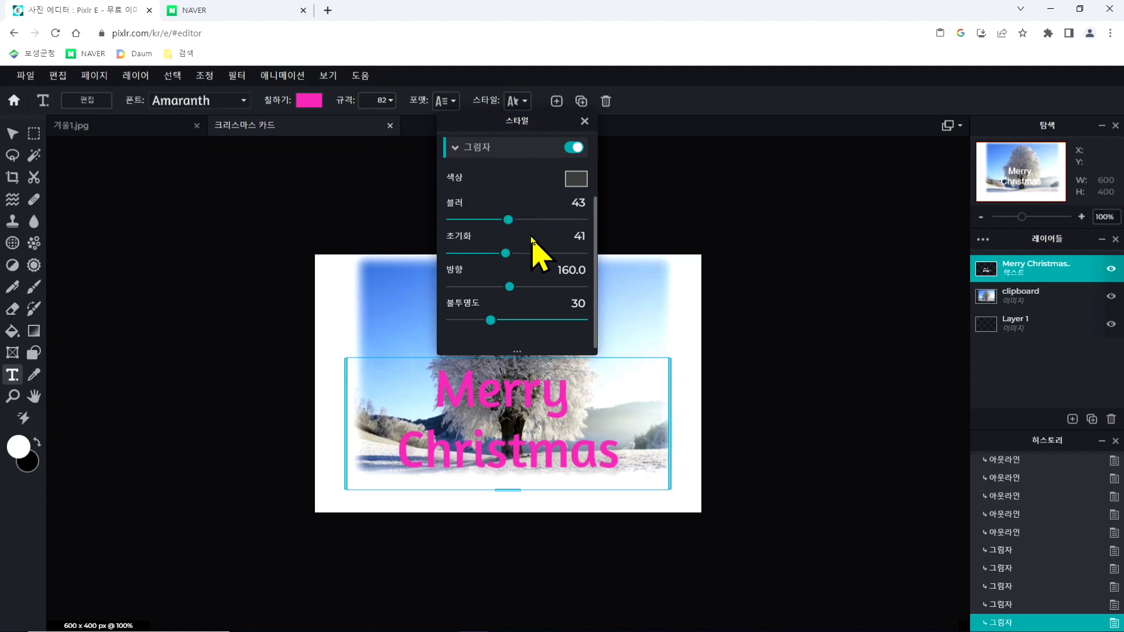
- Switch the pale pink outline of the Merry Christmas text back on alongside the shadow and close the style settings
scroll(527, 237, "up", 3)
left_click(573, 185)
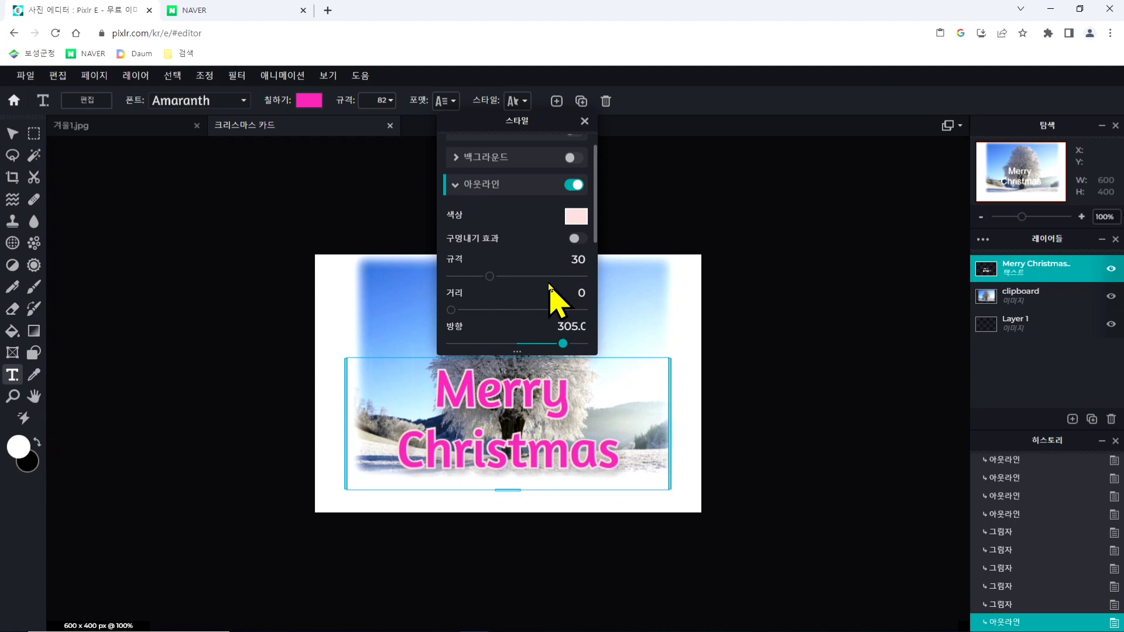
scroll(550, 290, "down", 2)
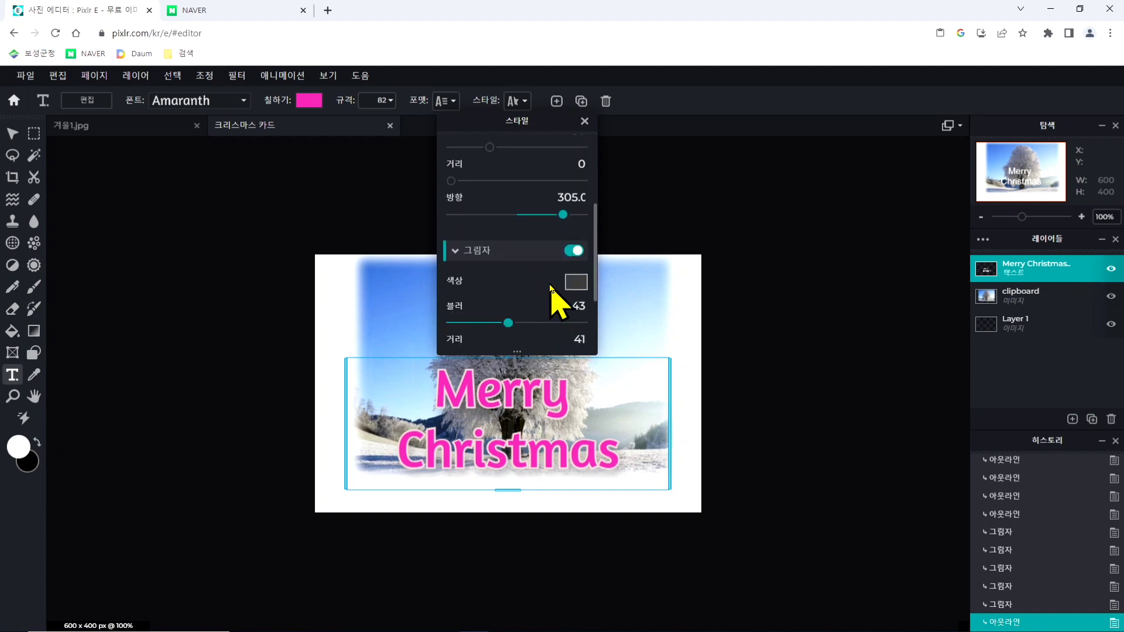
scroll(550, 291, "up", 2)
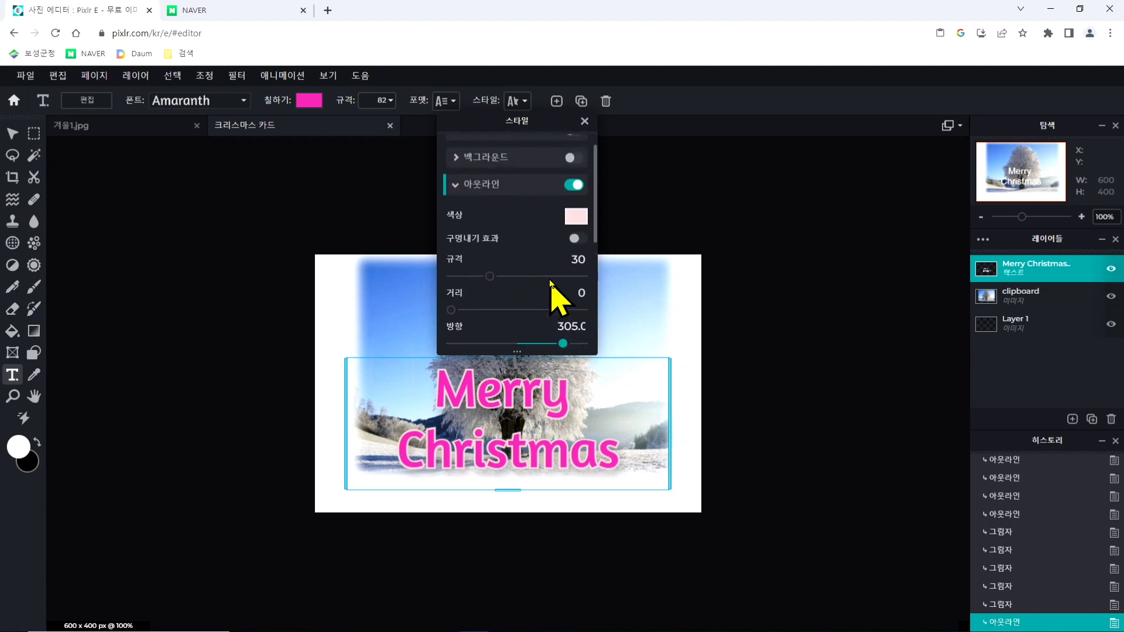
left_click(573, 186)
left_click(572, 187)
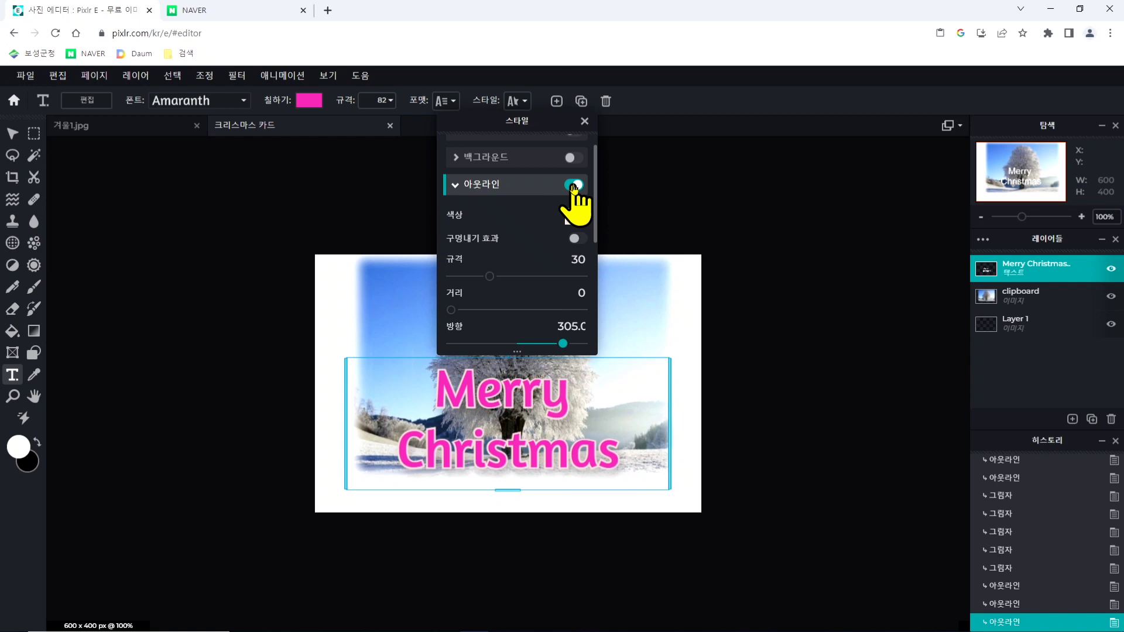
left_click(698, 197)
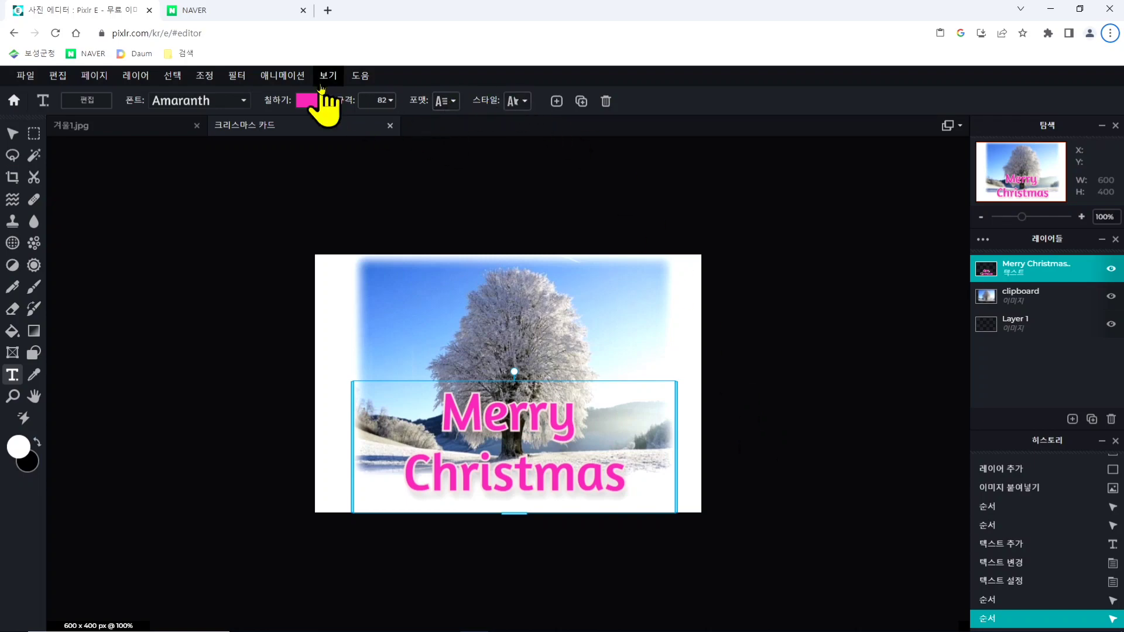
- Open the image 눈사람.png from the 픽슬러 folder on the desktop
left_click(27, 75)
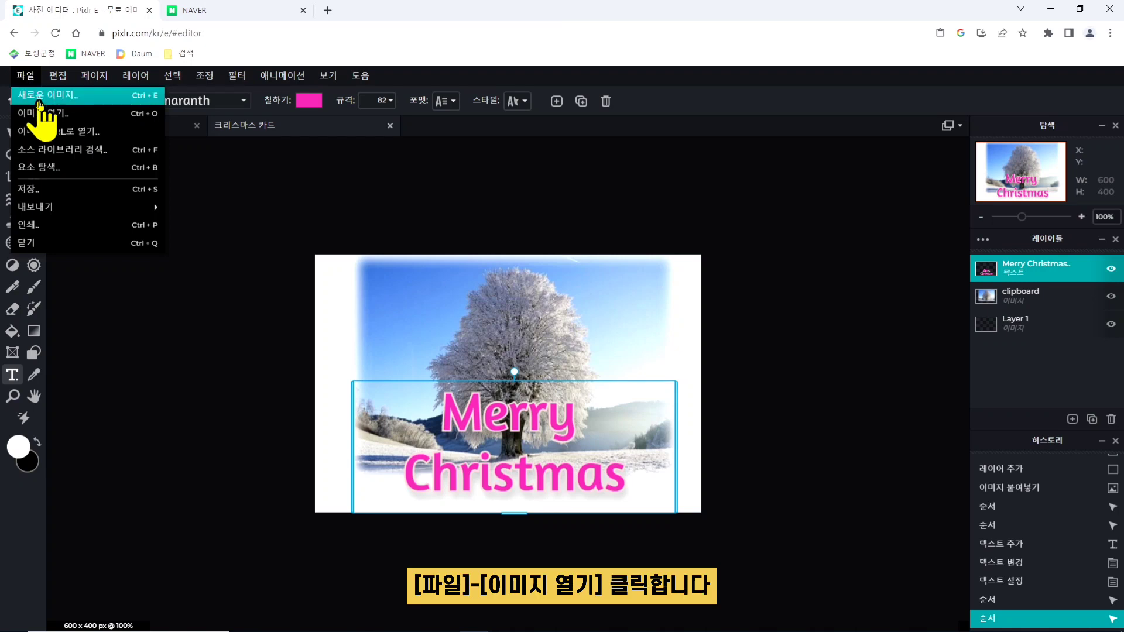
left_click(80, 117)
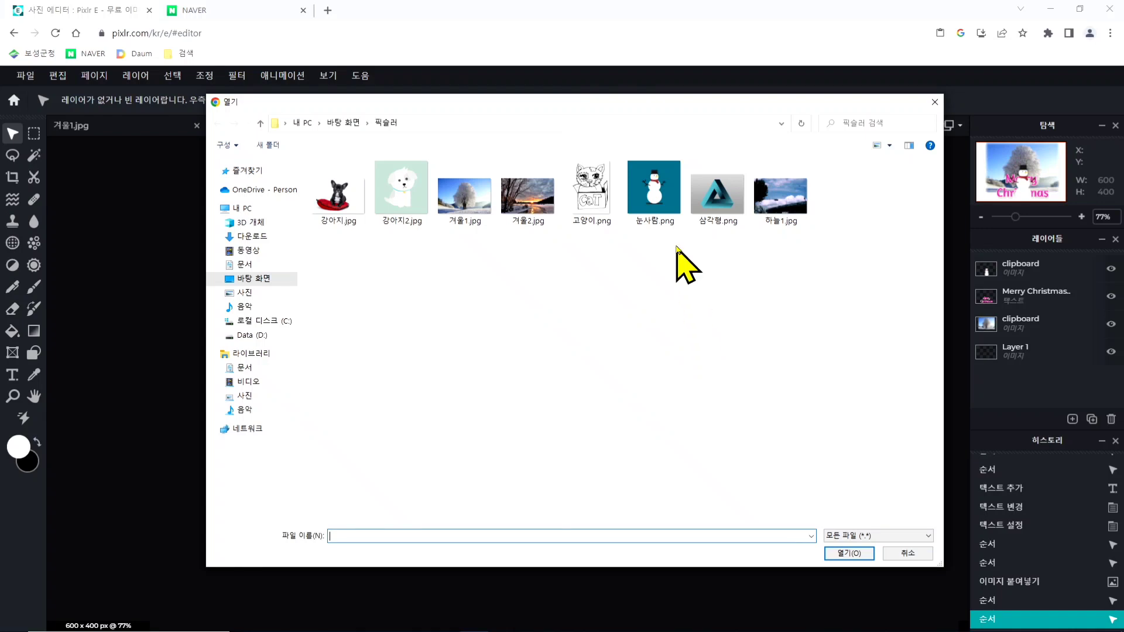
left_click(660, 179)
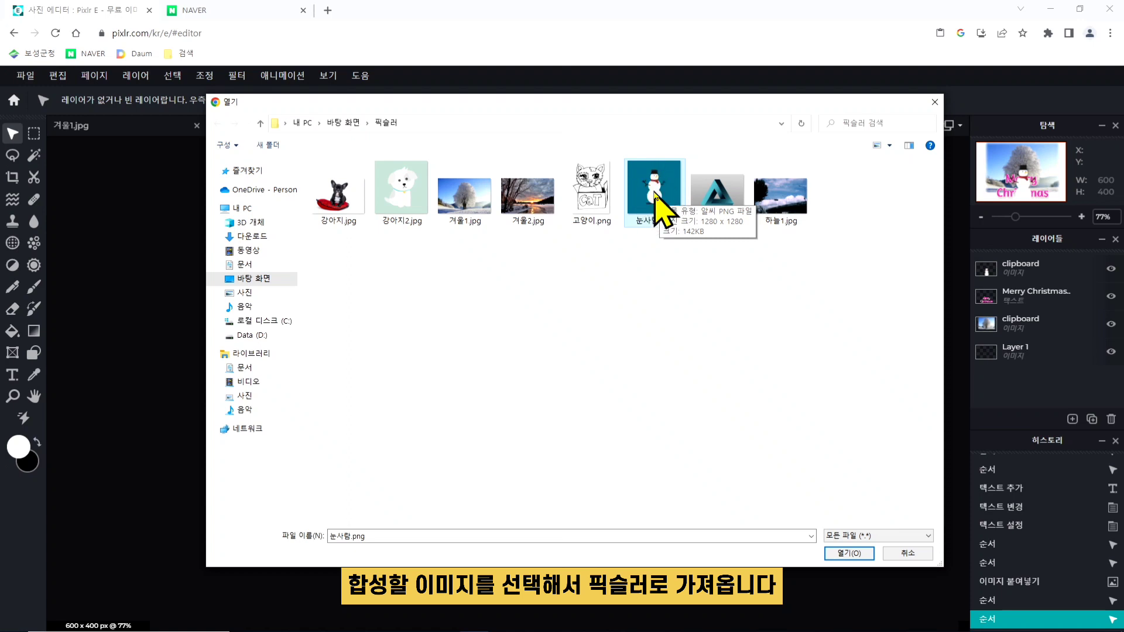
left_click(850, 555)
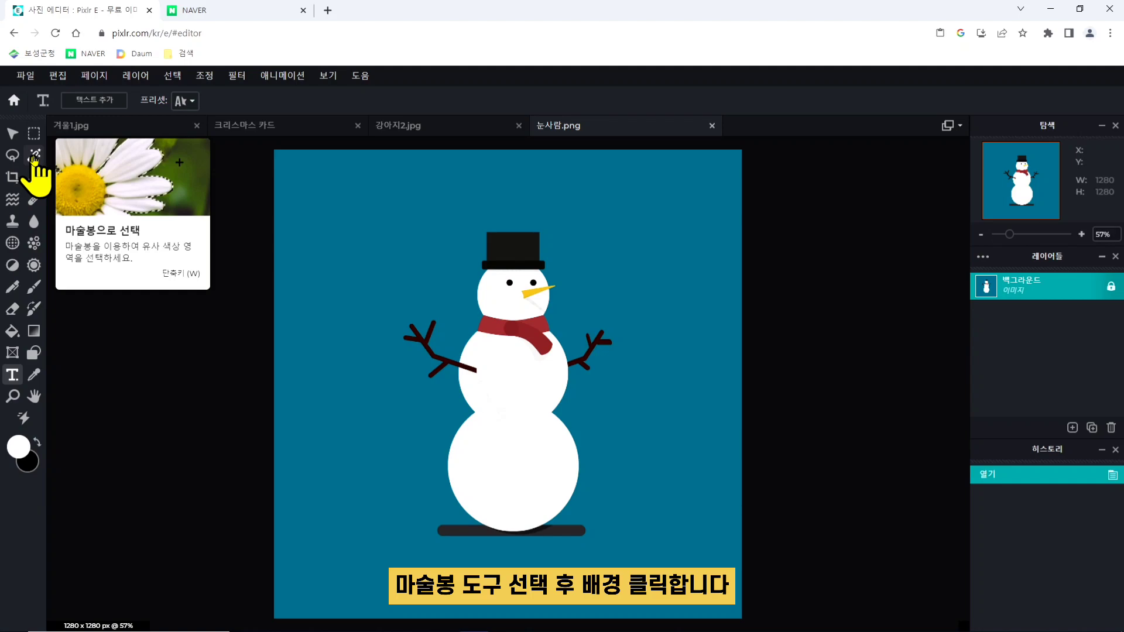
- Select the teal background around the snowman with the Magic Wand (마술봉) and invert the selection (반전 선택)
left_click(34, 156)
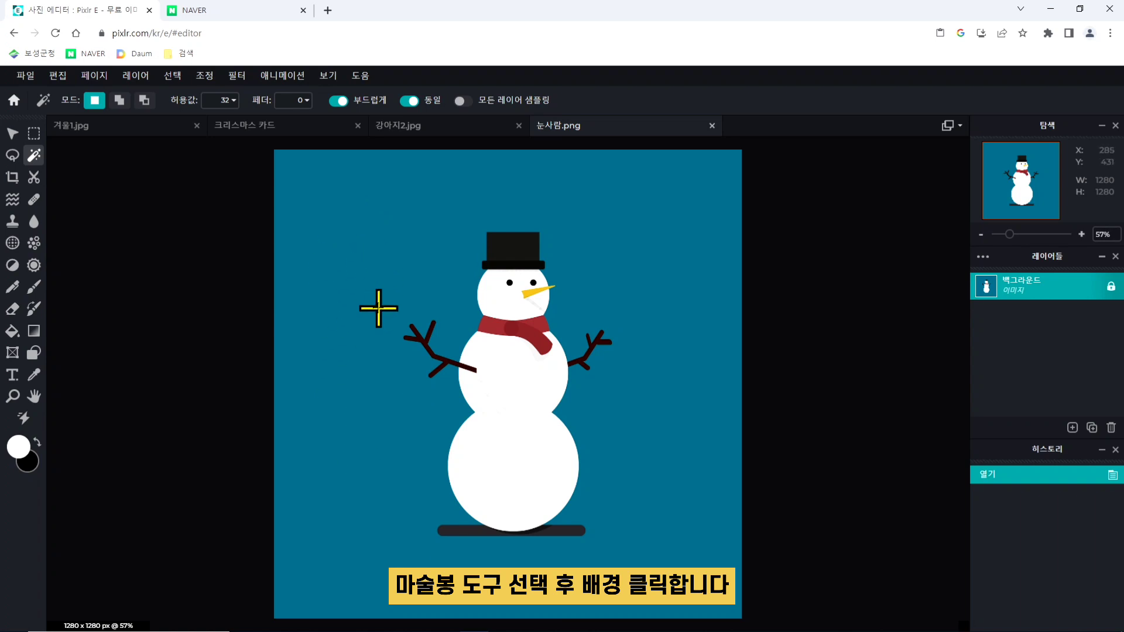
left_click(380, 267)
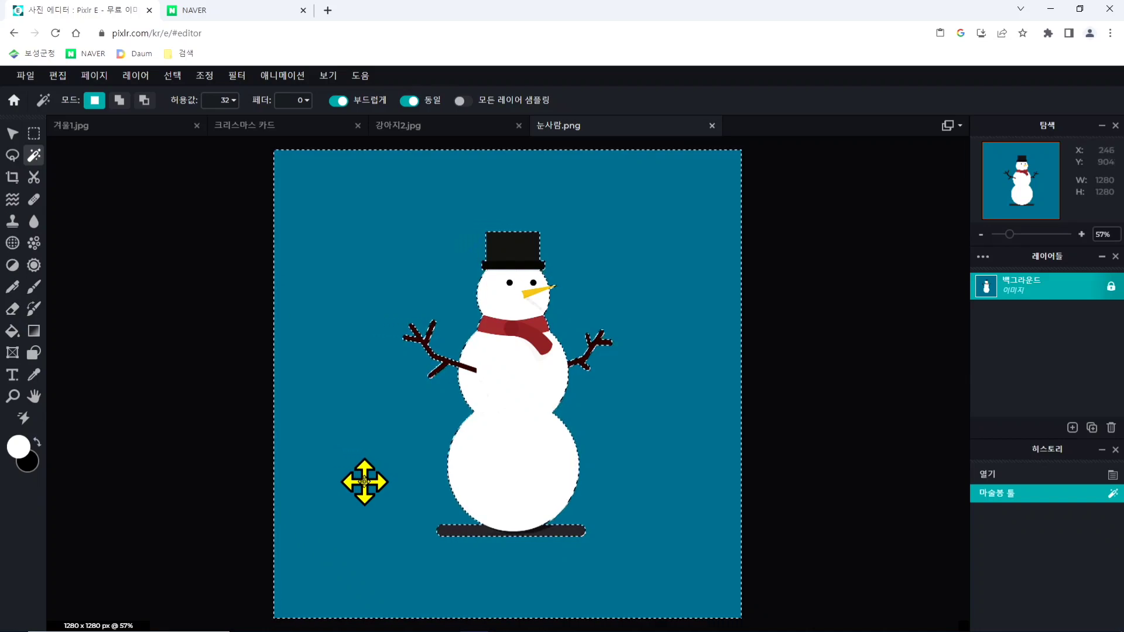
left_click(174, 76)
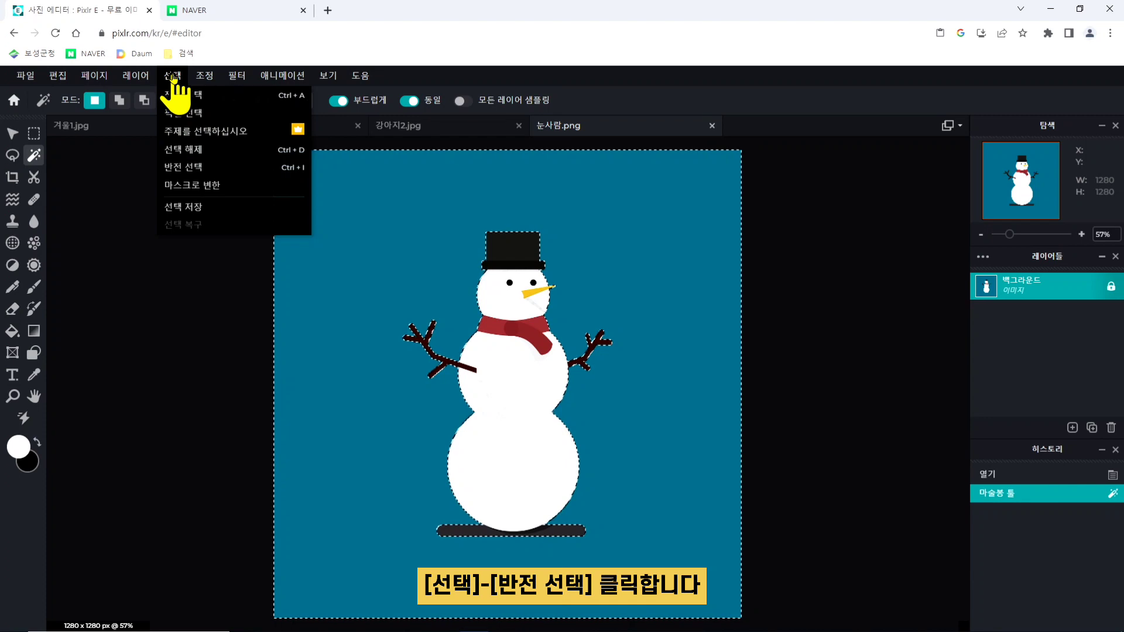
left_click(251, 172)
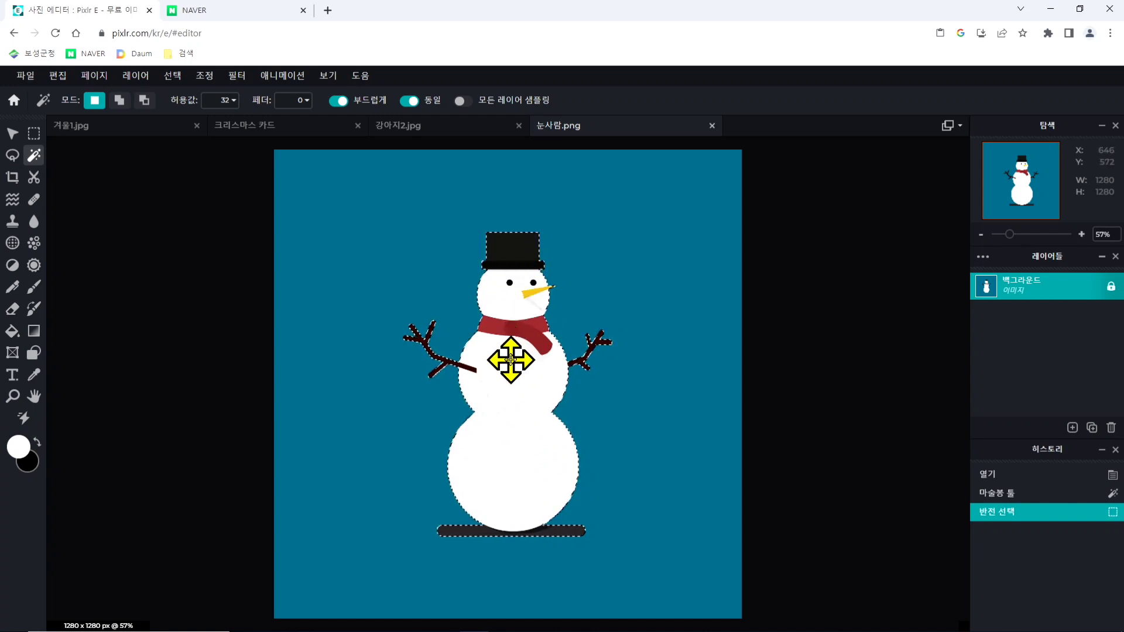
- Cut (오리기) the selected snowman out of 눈사람.png and paste it into the 크리스마스 카드 document
left_click(62, 81)
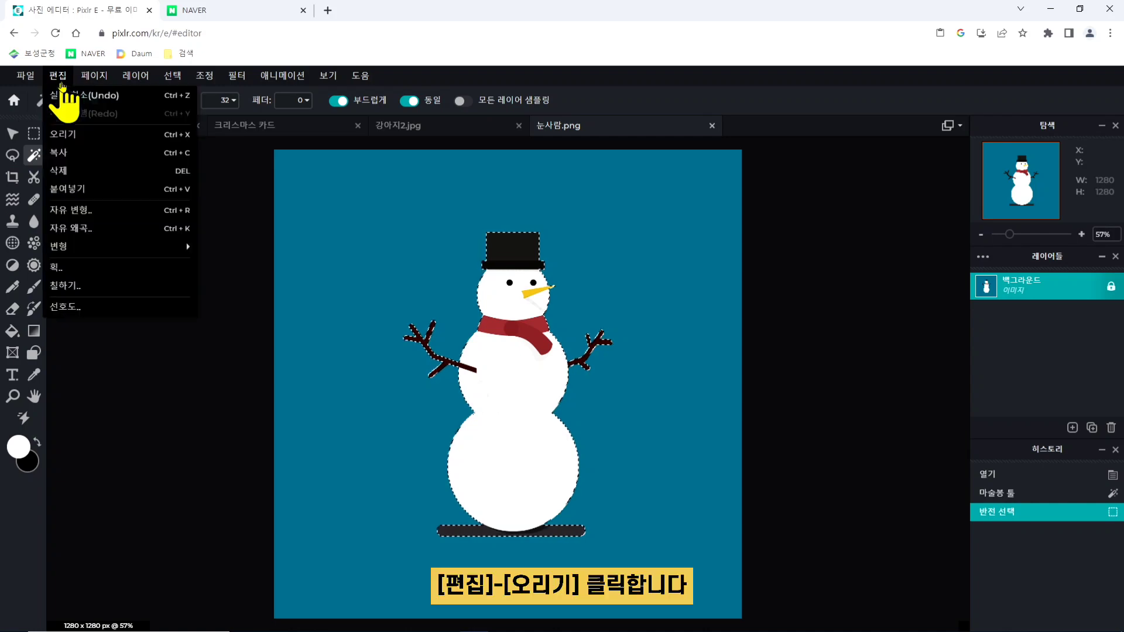
left_click(92, 140)
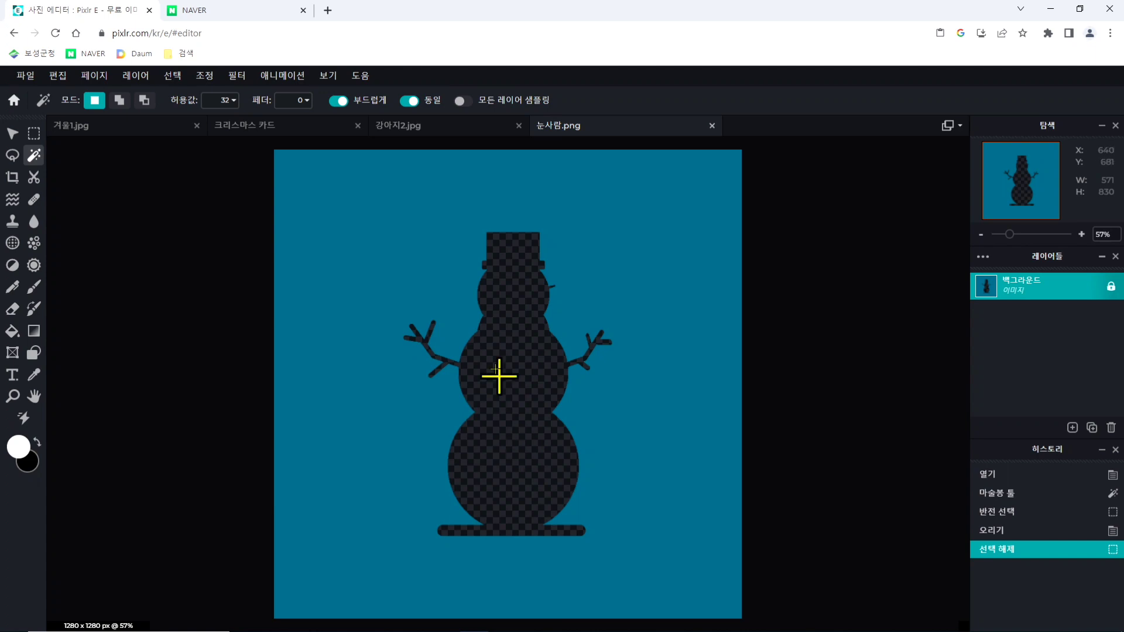
left_click(251, 131)
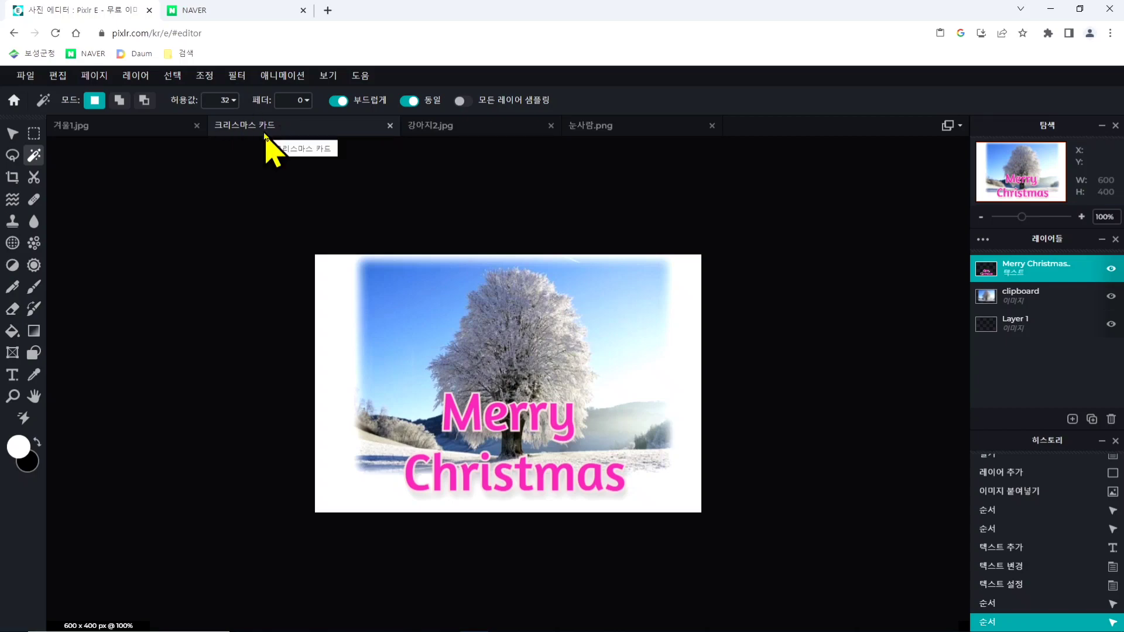
left_click(53, 86)
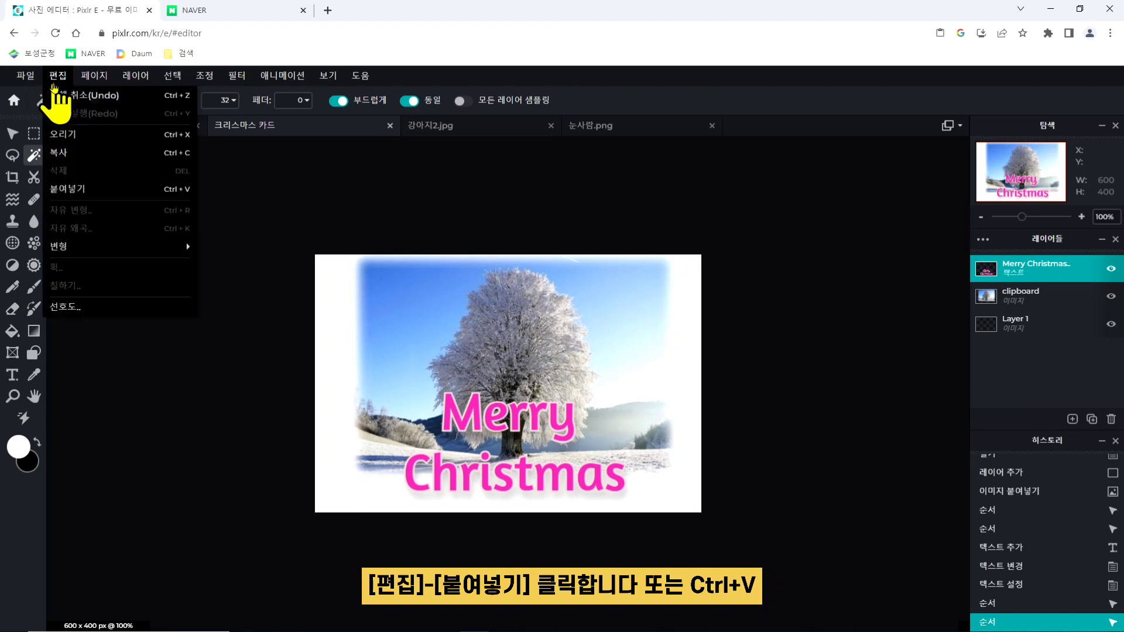
left_click(113, 188)
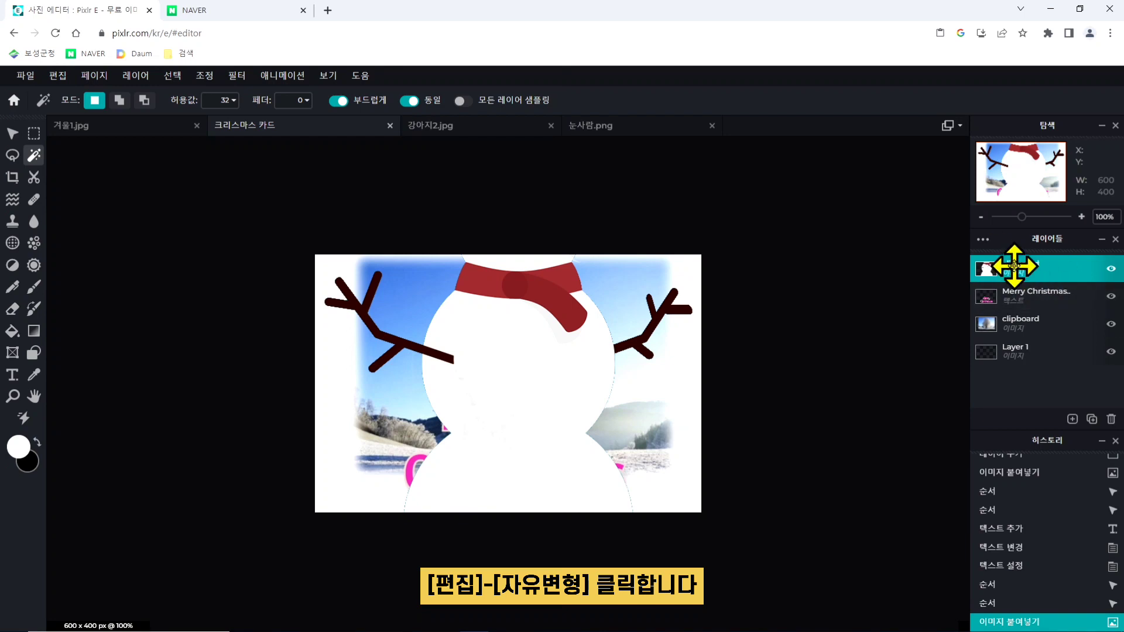
- Free-transform (자유 변형) the pasted snowman, shrinking it to about 256 x 372 px over the card's lower-left corner
left_click(57, 76)
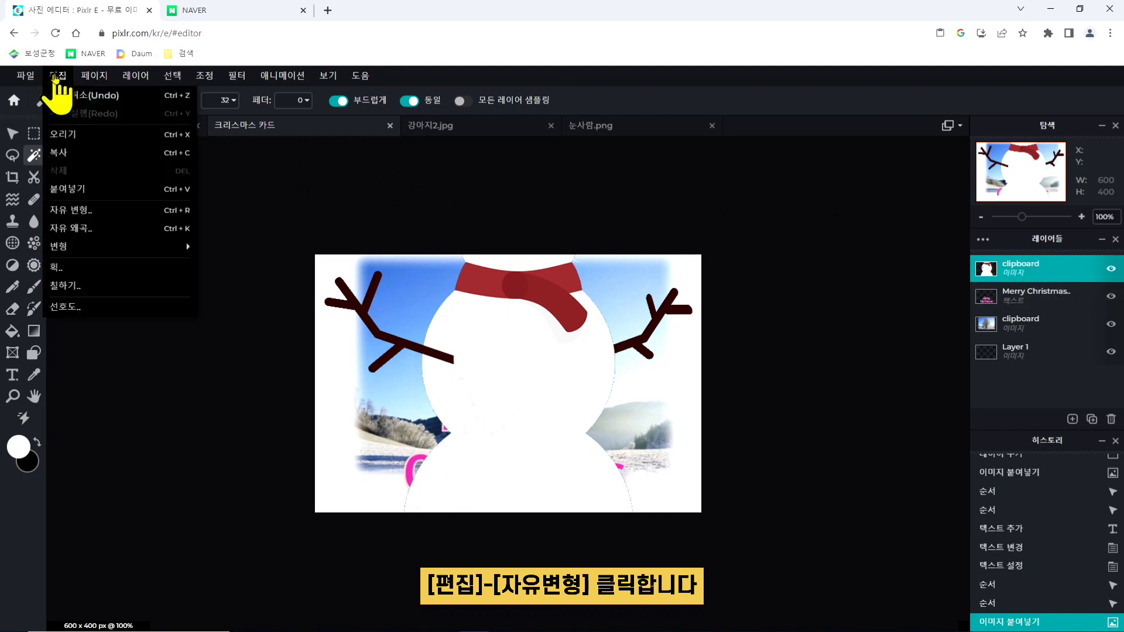
left_click(98, 212)
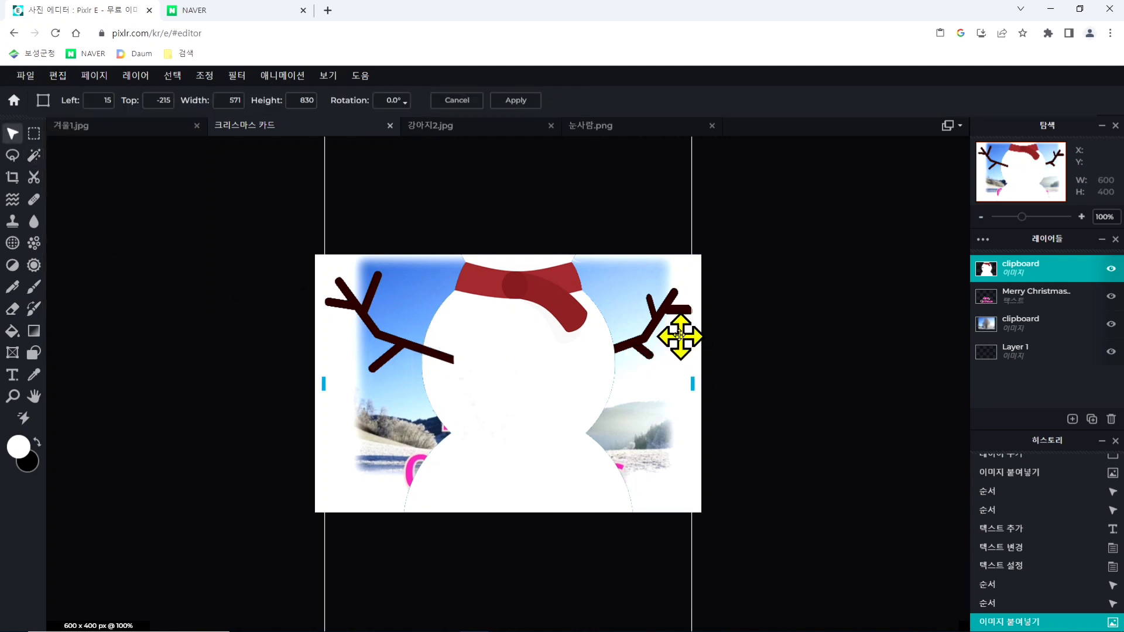
scroll(645, 320, "down", 2)
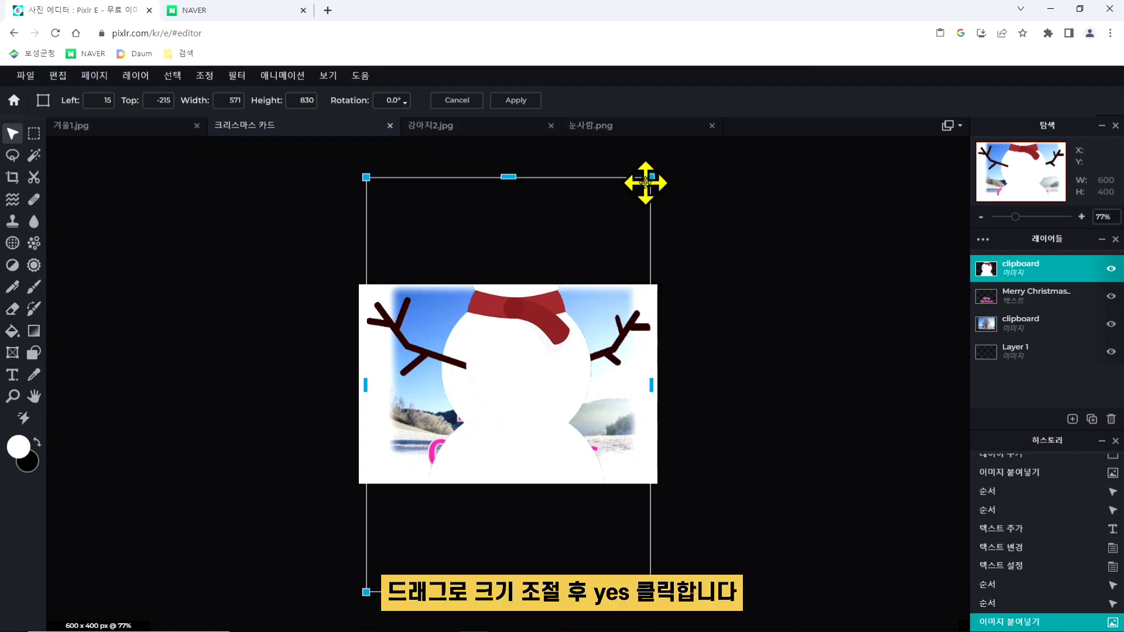
left_click_drag(649, 177, 510, 370)
left_click_drag(438, 451, 394, 446)
left_click_drag(463, 361, 447, 388)
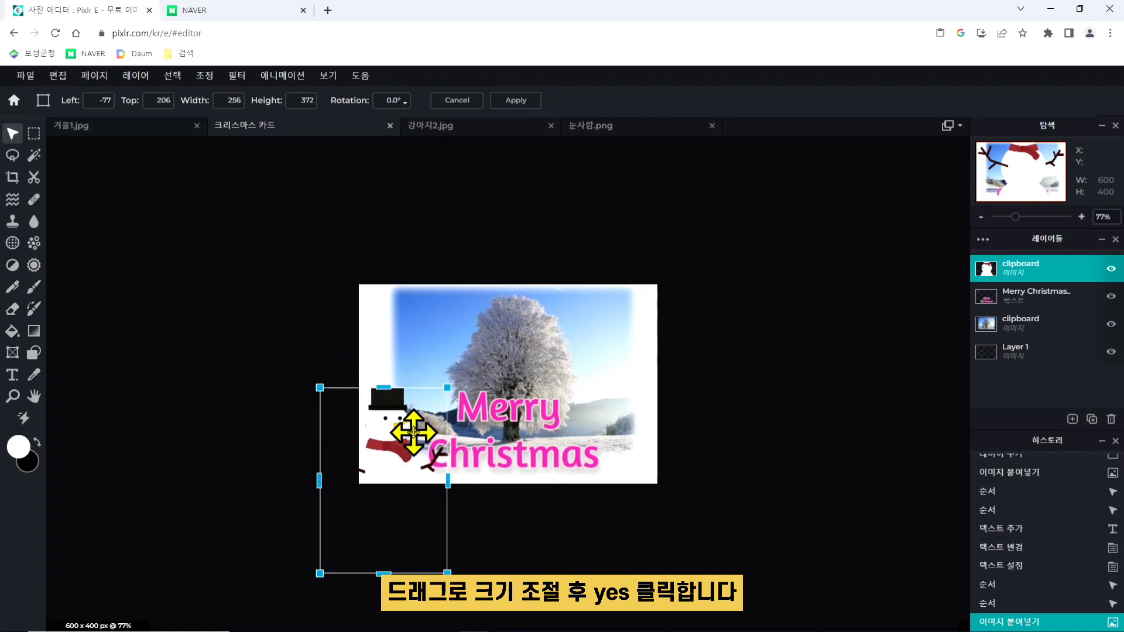
- Shrink the snowman further to about 176 x 256 px, place it beside the text at the card's lower-left edge, and apply the transform
left_click_drag(416, 429, 426, 405)
left_click_drag(464, 356, 444, 384)
left_click_drag(406, 429, 413, 414)
left_click_drag(446, 368, 434, 389)
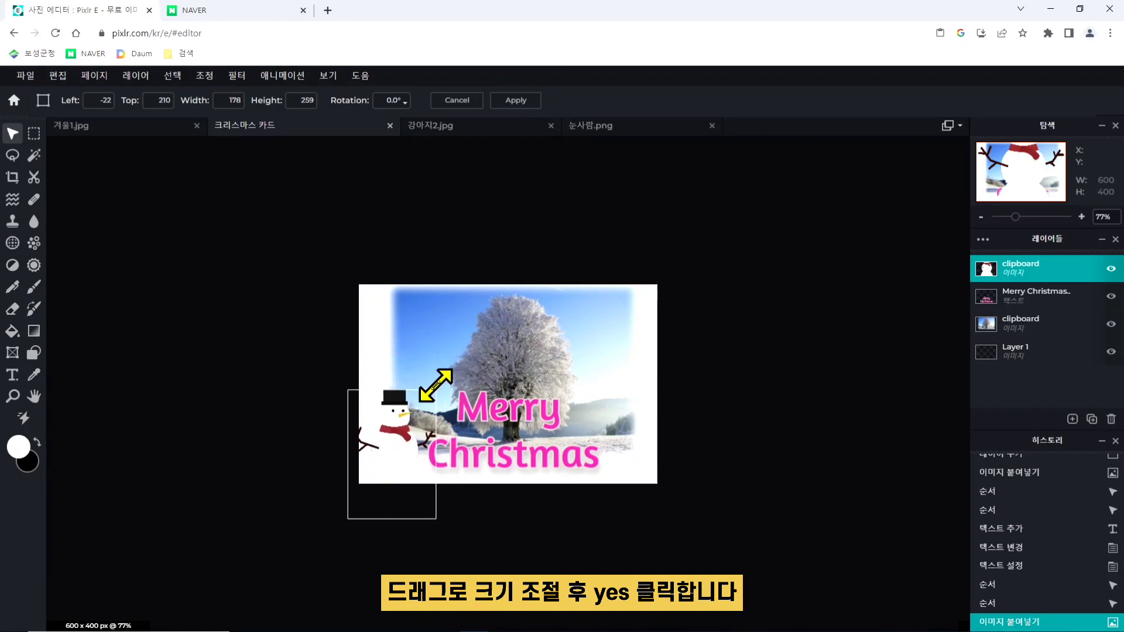
left_click_drag(392, 441, 394, 406)
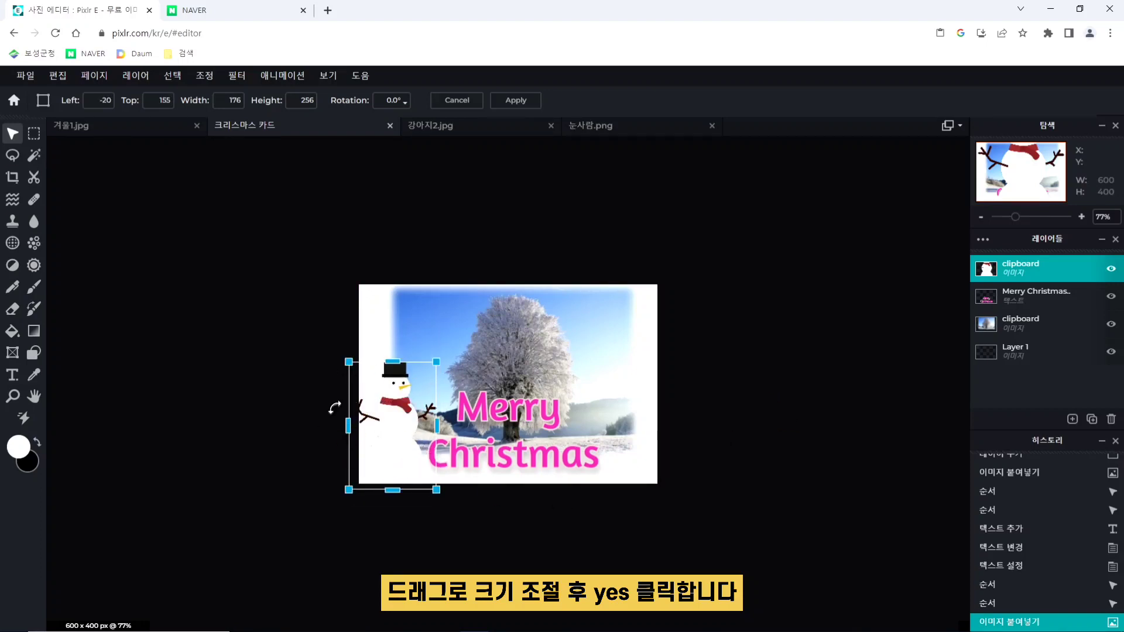
left_click(716, 379)
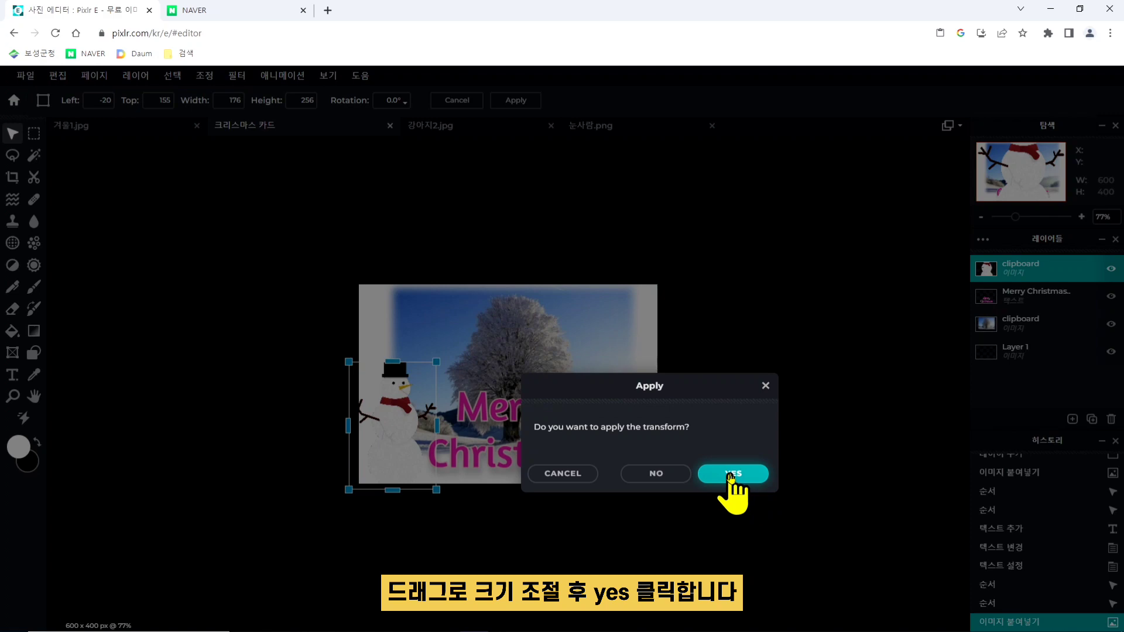
left_click(731, 475)
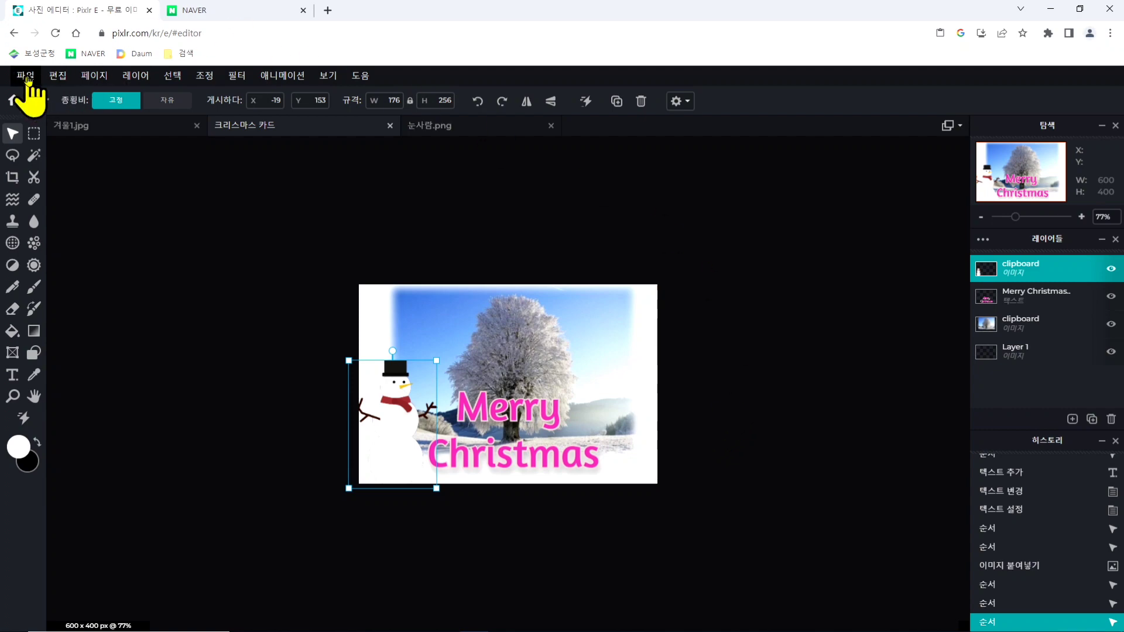
- Save the card to the desktop as 크리스마스 카드.jpg in JPG format at 90% quality, 600 x 400 px, and dismiss the sign-up window
left_click(27, 77)
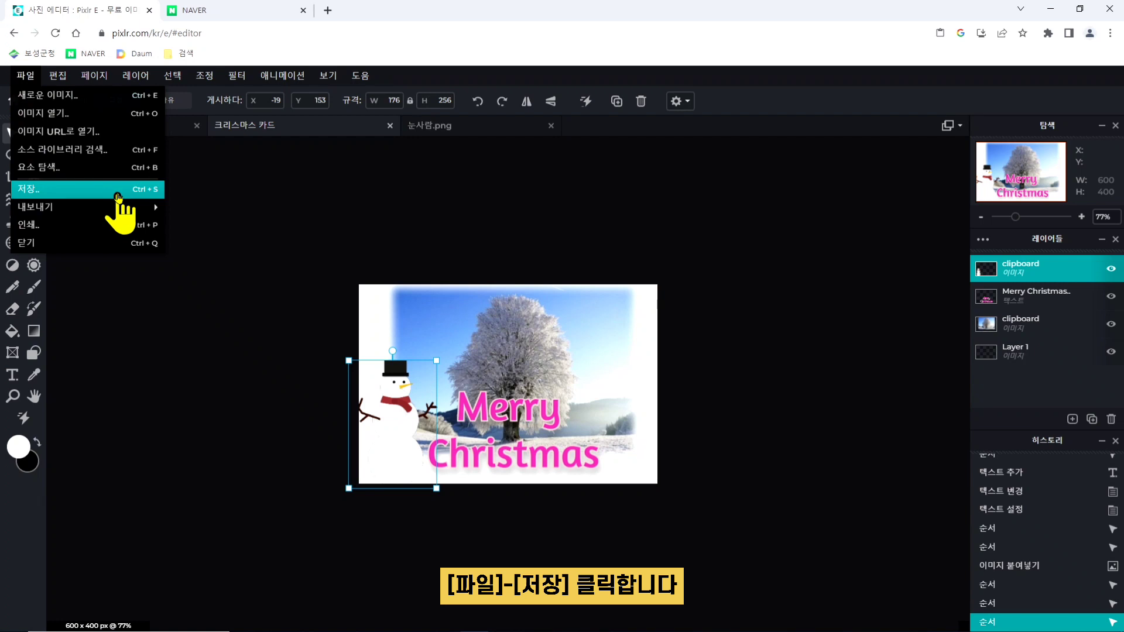
left_click(118, 198)
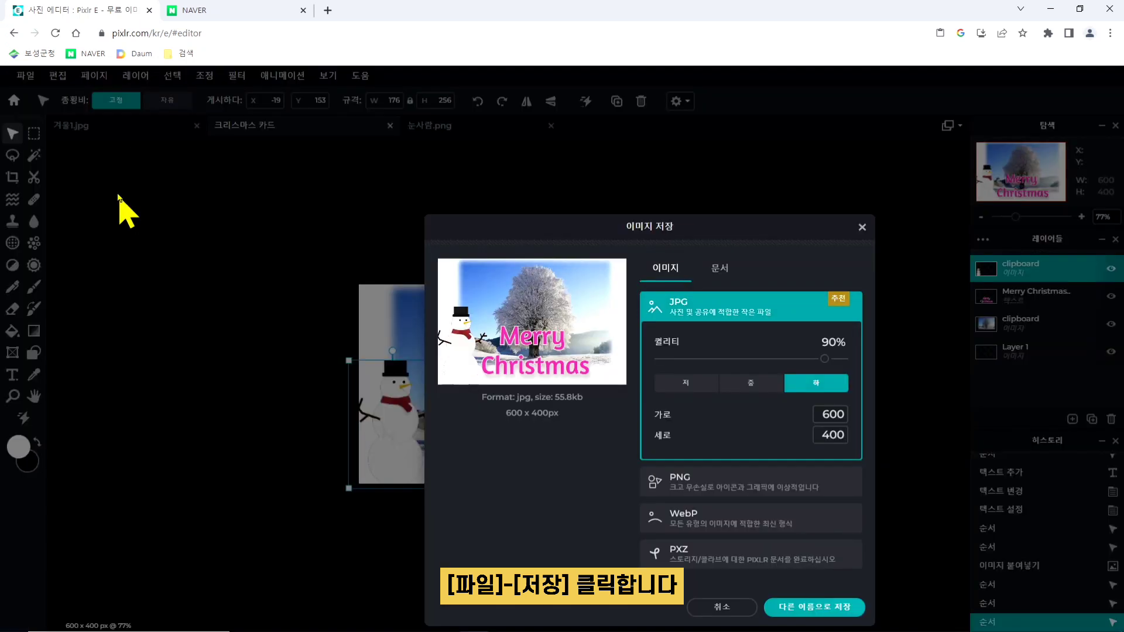
left_click_drag(550, 228, 426, 154)
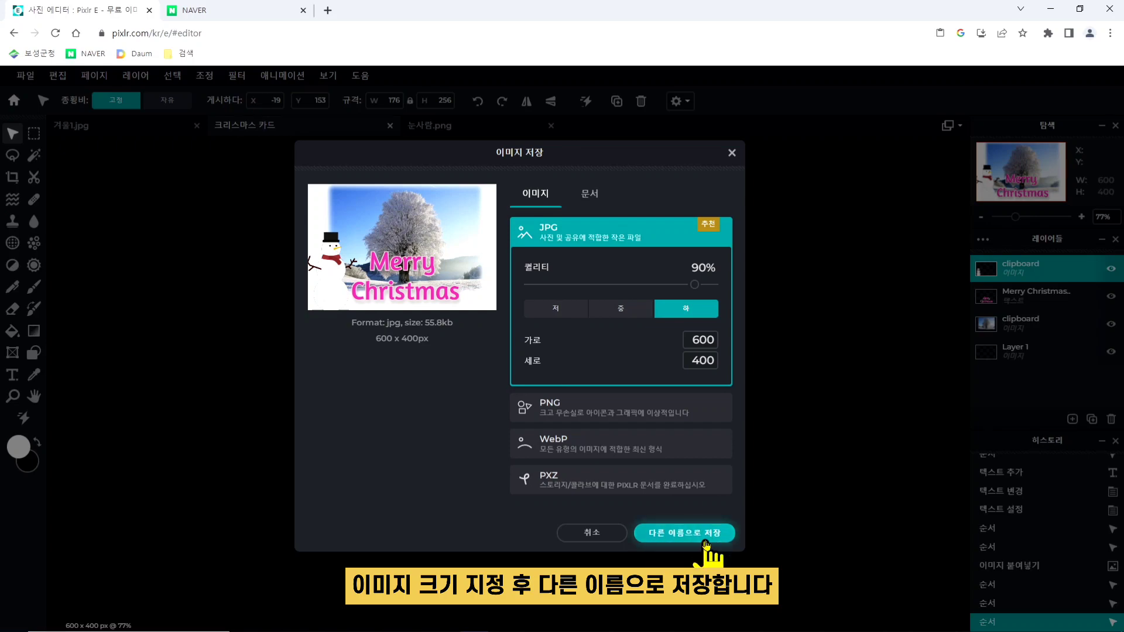
left_click(707, 544)
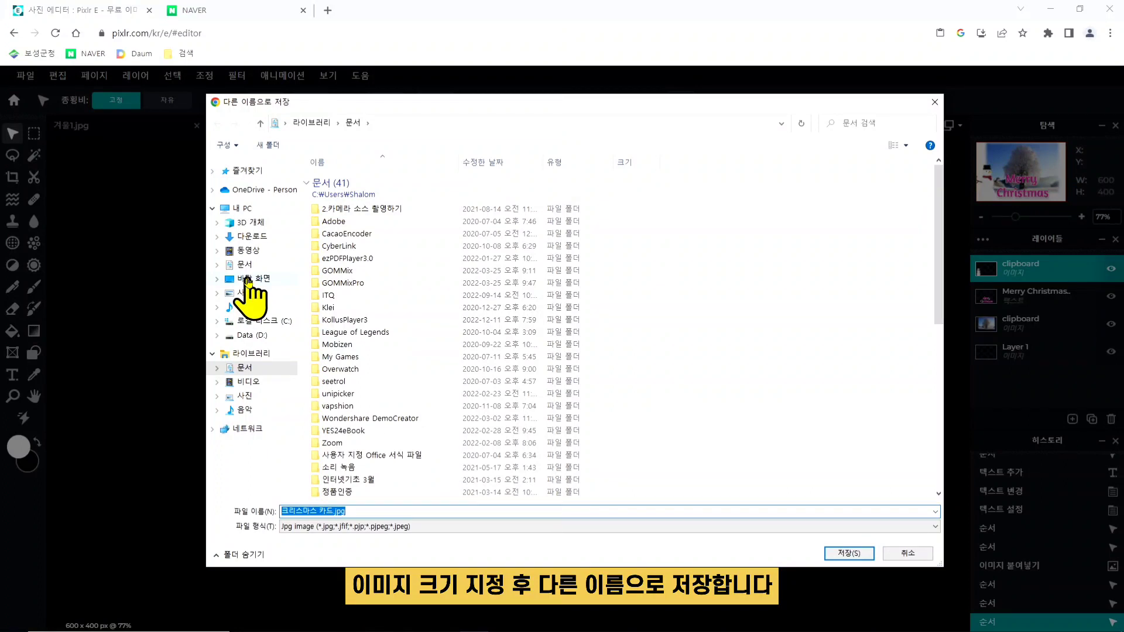
left_click(248, 281)
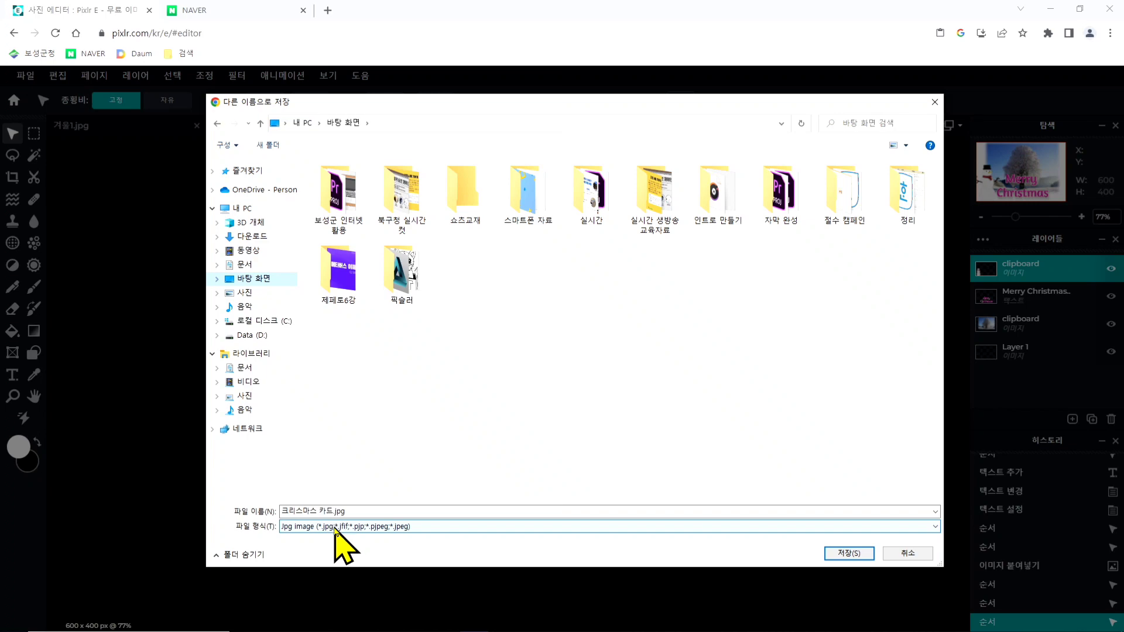
left_click(853, 555)
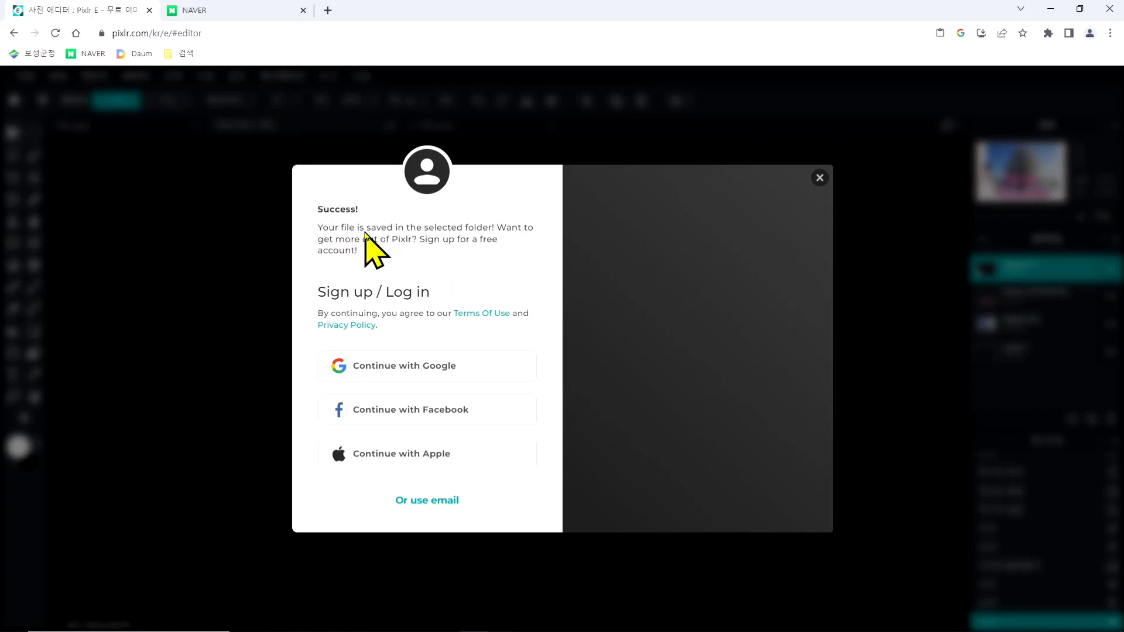
left_click(819, 178)
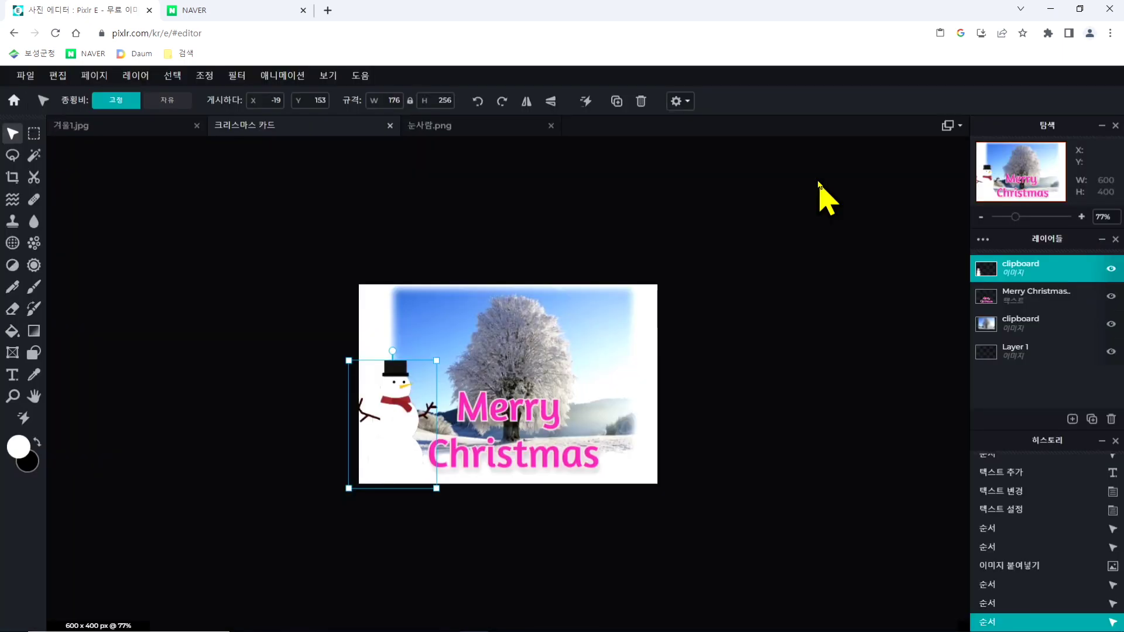